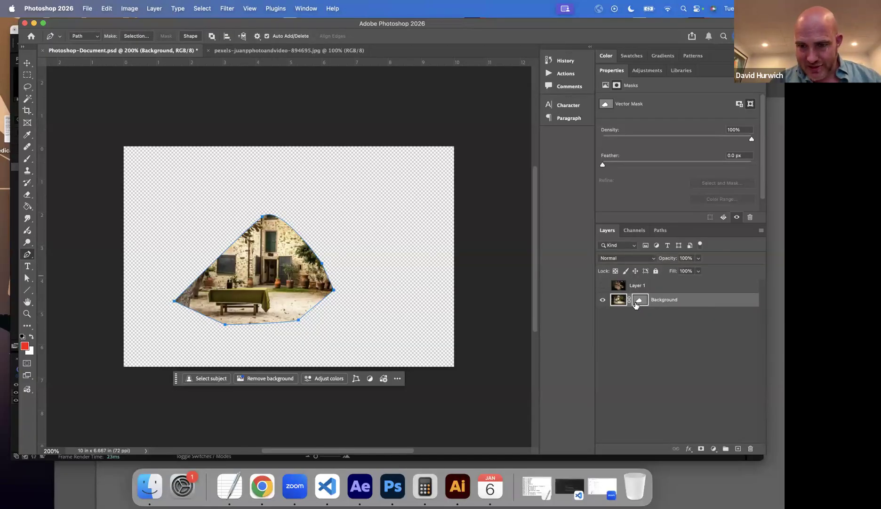
Undo the pen path and the vector mask on the Background layer.
key(super+z)
key(super+z)
key(super+z)
key(super+z)
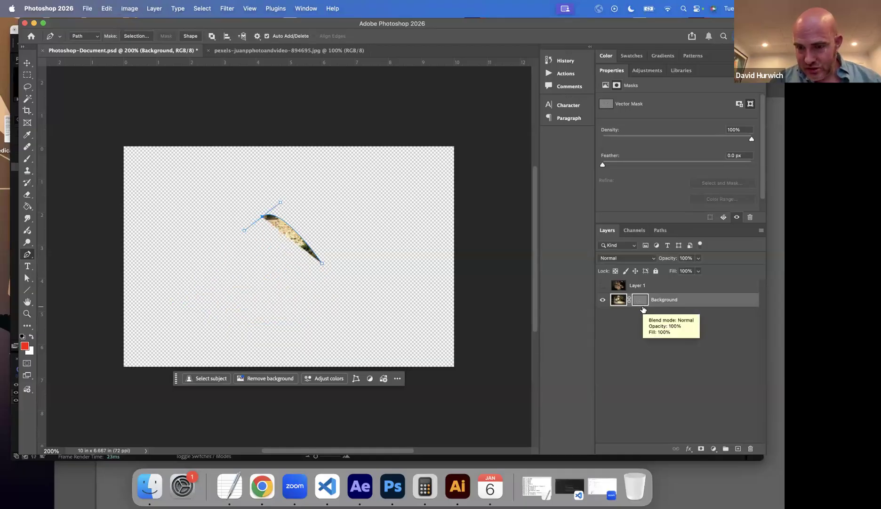
key(super+z)
key(super+z)
key(super+z)
key(super+z)
key(super+z)
key(super+z)
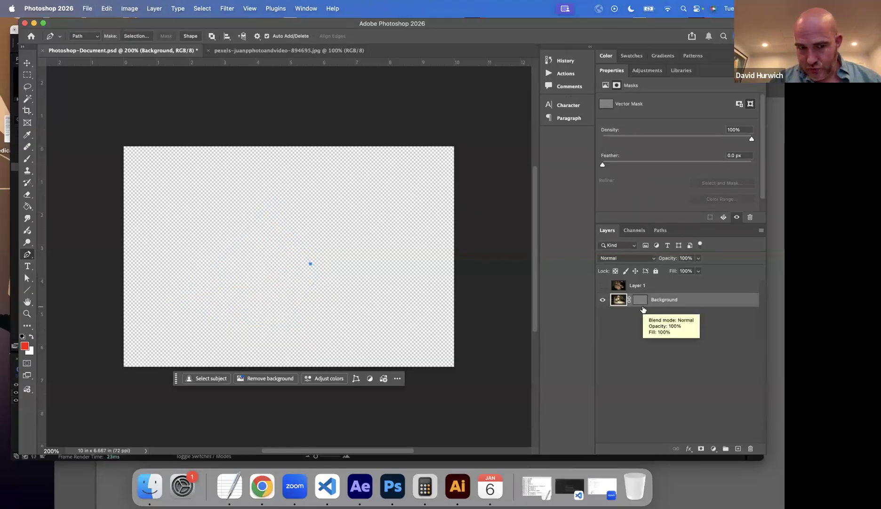
key(super+z)
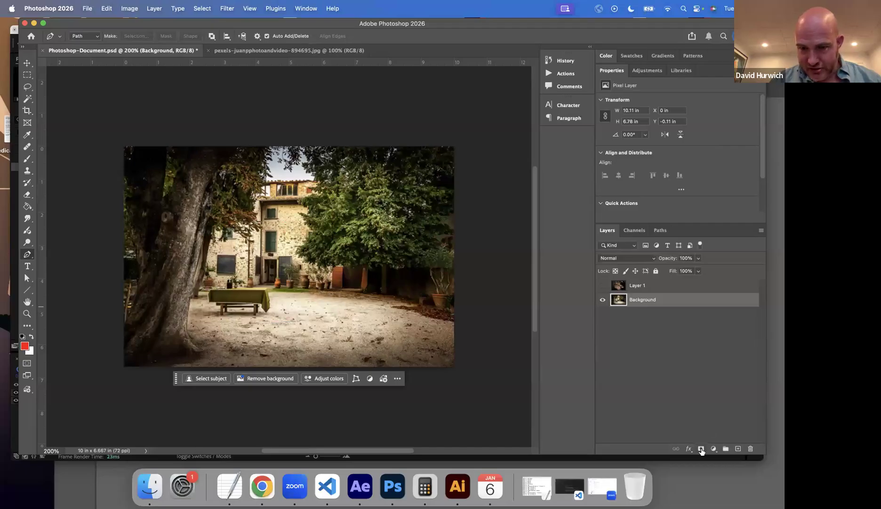
Add a layer mask to the Background layer and paint black over the left part of the image with the Brush tool.
click(701, 448)
click(27, 160)
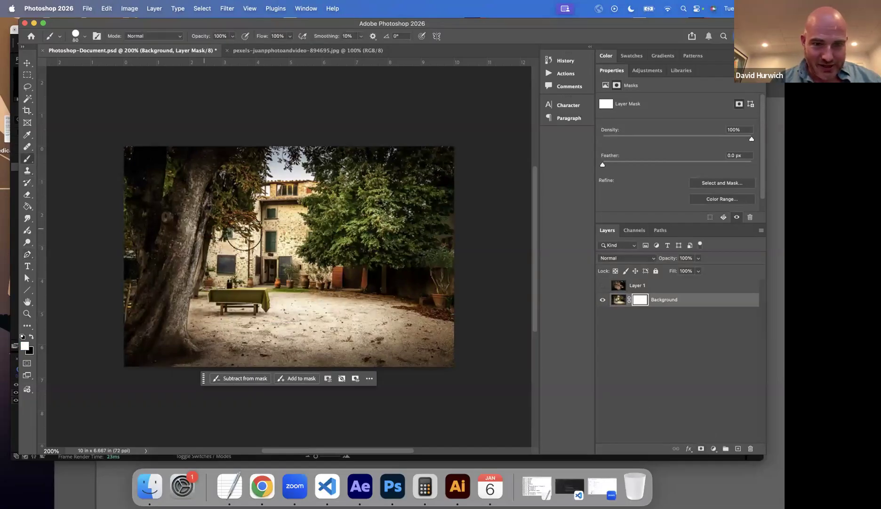
click(32, 336)
mouse_move(231, 209)
mouse_down()
mouse_move(280, 221)
mouse_move(234, 292)
mouse_move(231, 320)
mouse_move(252, 331)
mouse_move(215, 295)
mouse_move(118, 329)
mouse_move(138, 267)
mouse_move(112, 260)
mouse_move(154, 207)
mouse_move(131, 171)
mouse_move(154, 141)
mouse_move(157, 270)
mouse_move(198, 232)
mouse_move(174, 286)
mouse_move(180, 345)
mouse_move(174, 340)
mouse_move(228, 357)
mouse_move(296, 339)
mouse_up()
drag(214, 270, 205, 277)
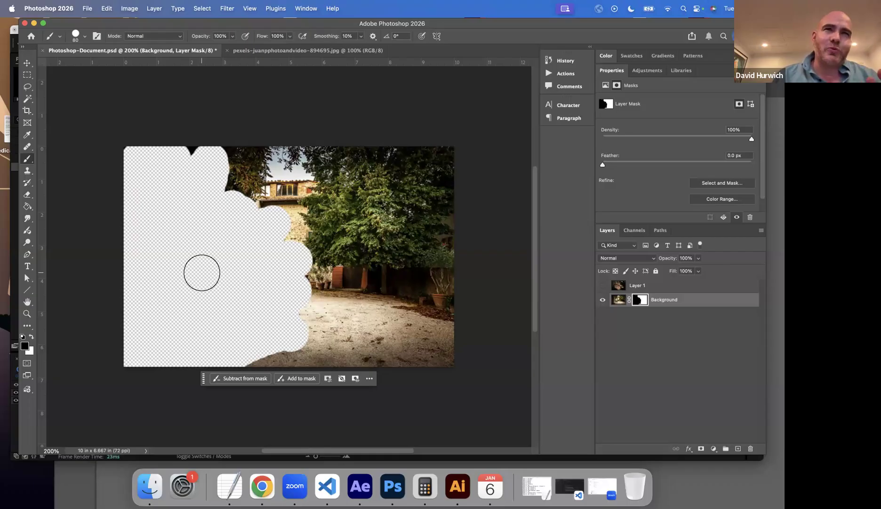
Switch to After Effects and hide the parrot-video.mp4 layer to view the hawk alone, turning the hawk layer off and on.
click(359, 485)
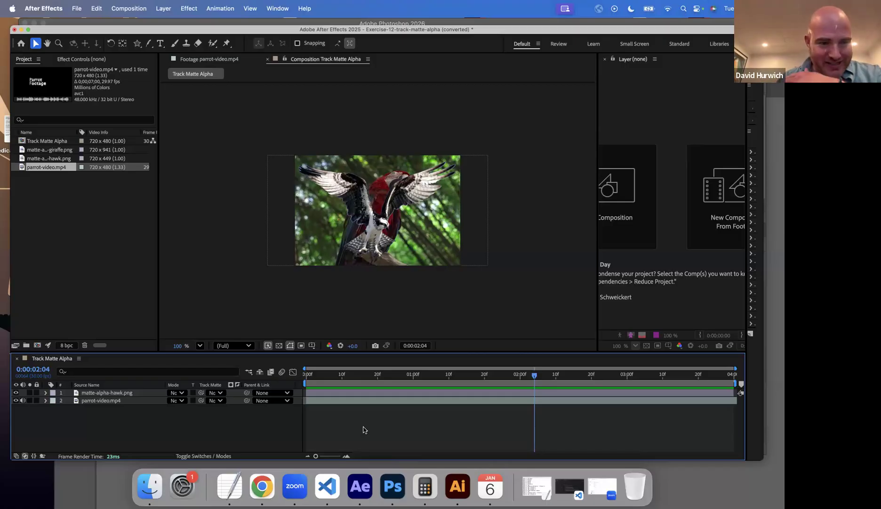
click(15, 400)
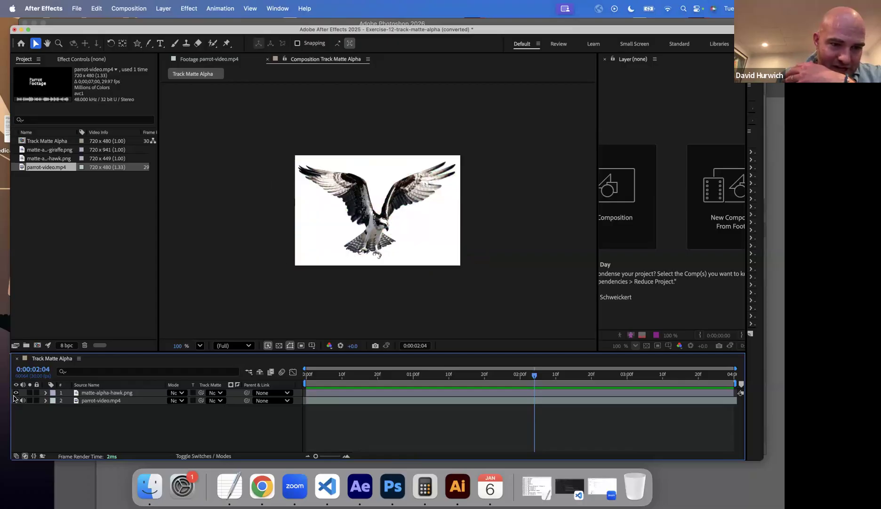
click(16, 392)
click(17, 393)
Switch to Finder, open the Drill Files folder and preview matte-alpha-hawk.png.
click(151, 490)
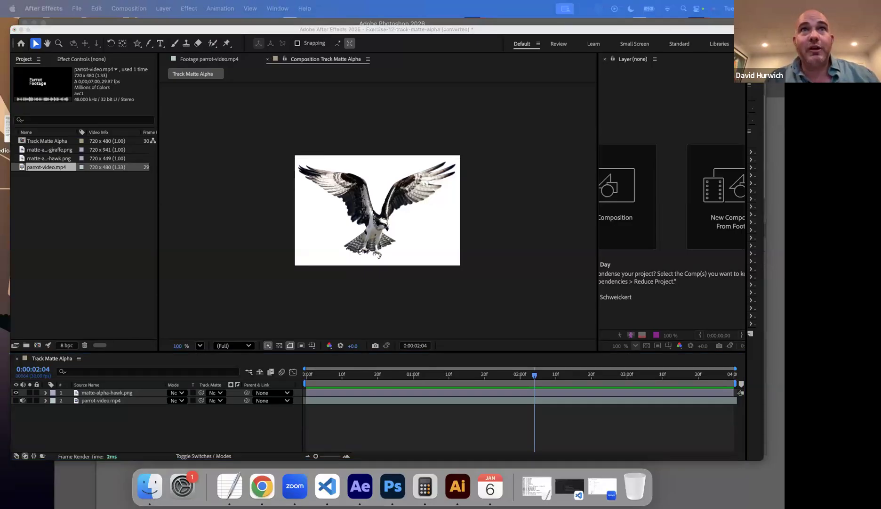
drag(256, 1, 249, 126)
double_click(304, 162)
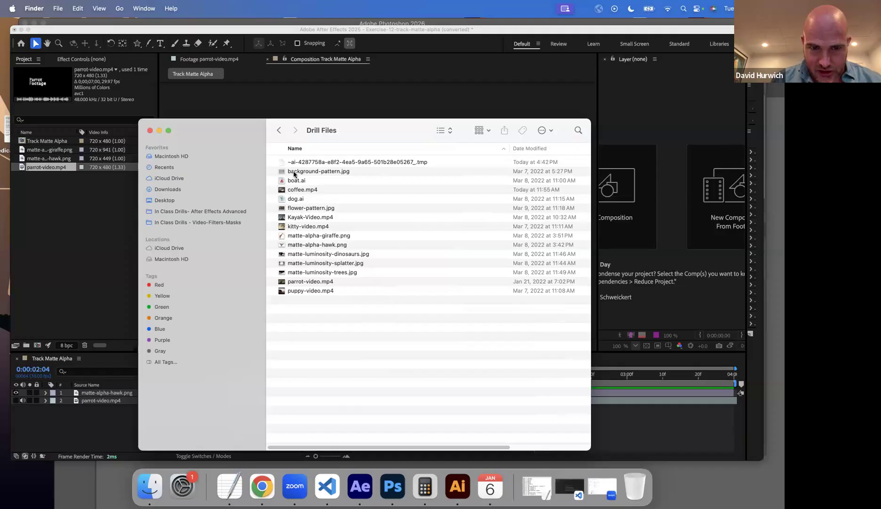
click(317, 245)
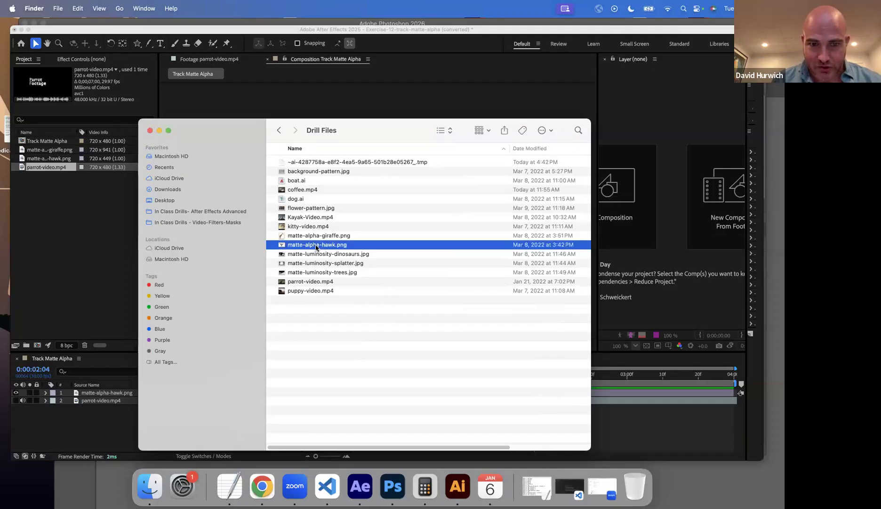
key(space)
key(space)
Open matte-alpha-hawk.png in Photoshop and enlarge it to 300% to inspect its transparent background.
right_click(317, 245)
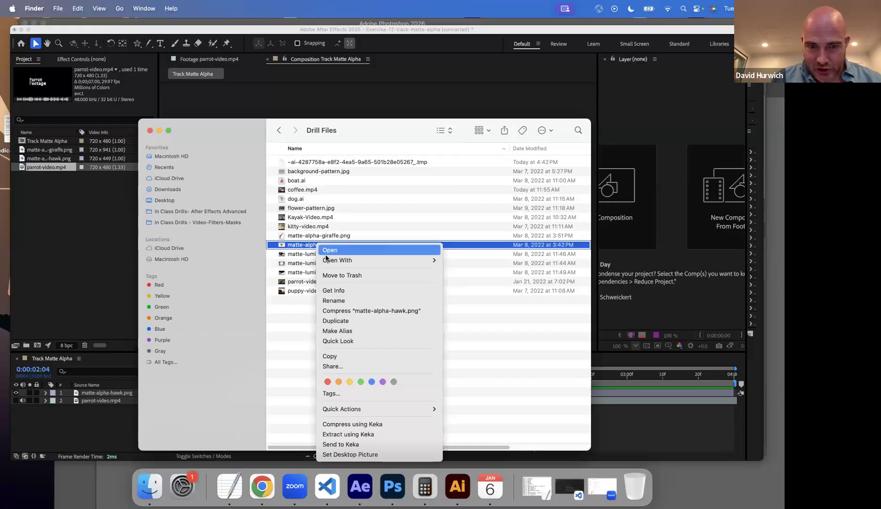
mouse_move(329, 260)
click(482, 295)
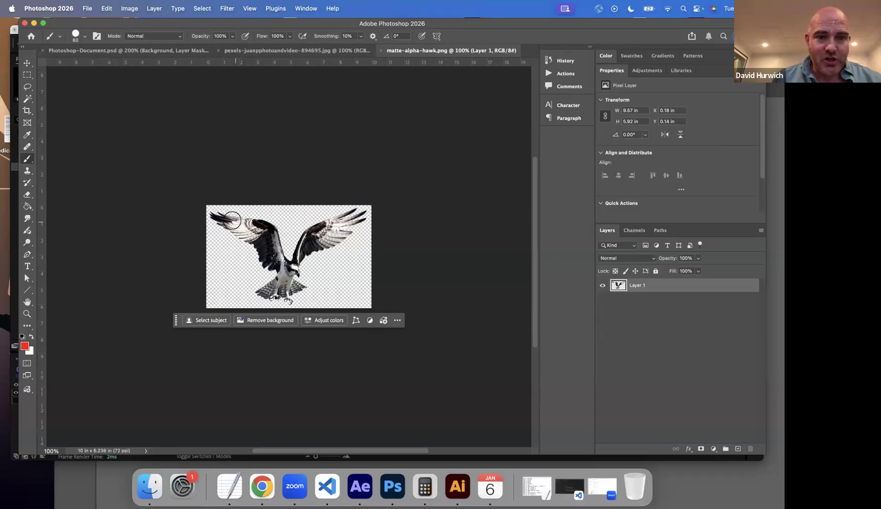
key(super+equal)
key(super+equal)
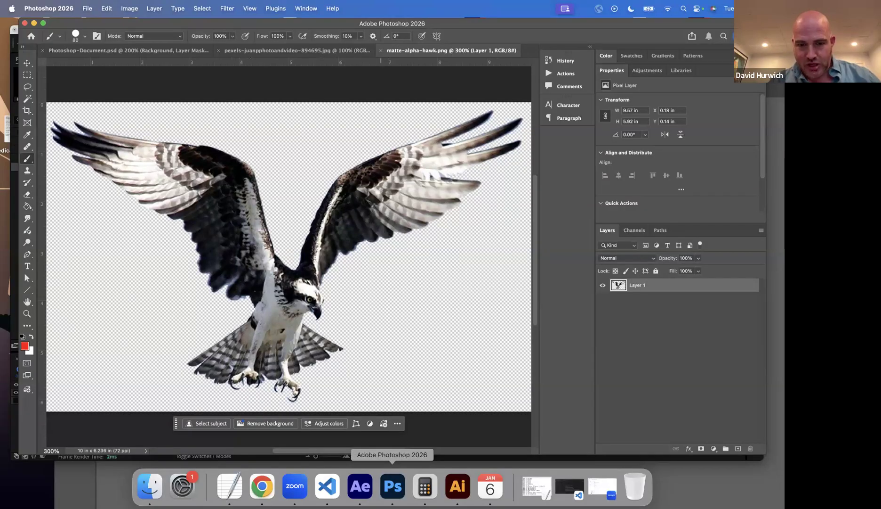
Return to After Effects, compare the hawk with the parrot video shown and hidden, and select the matte-alpha-hawk.png layer.
click(366, 492)
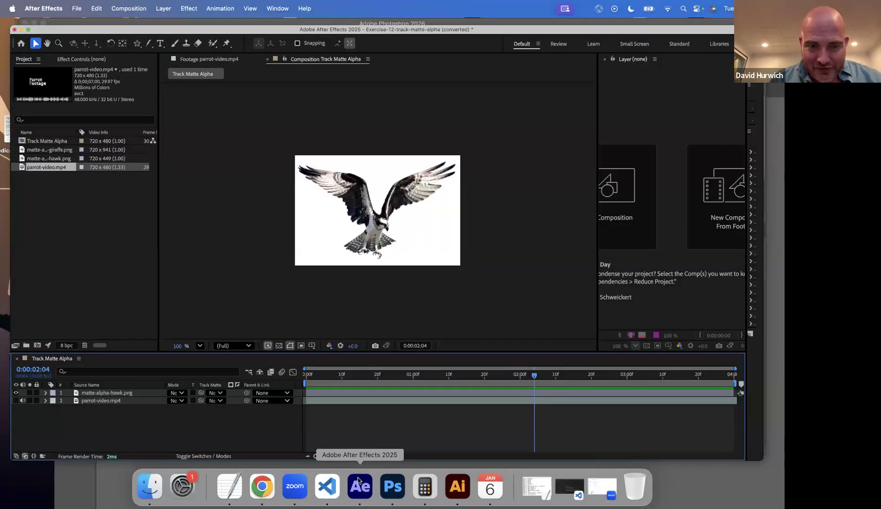
click(16, 401)
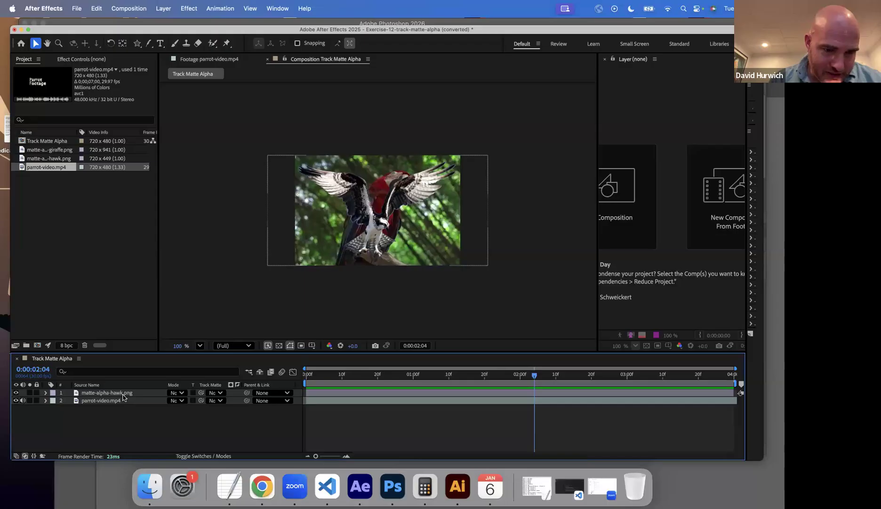
click(121, 394)
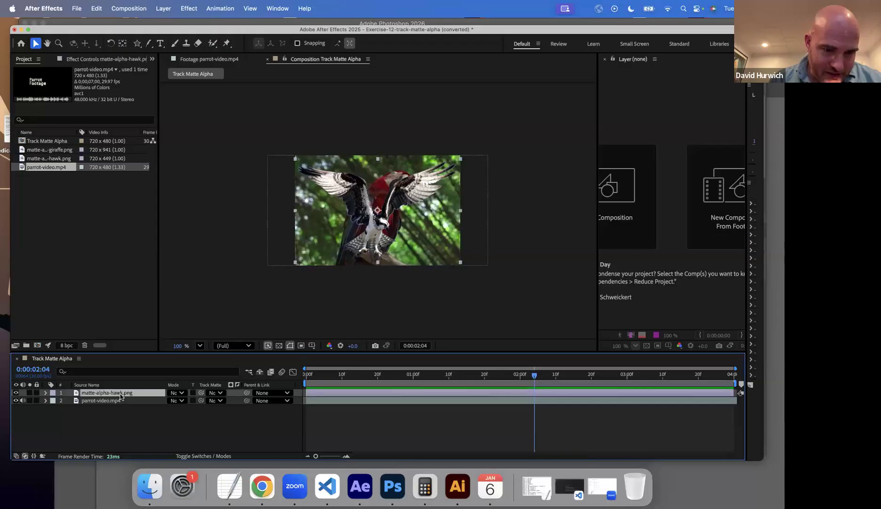
click(15, 401)
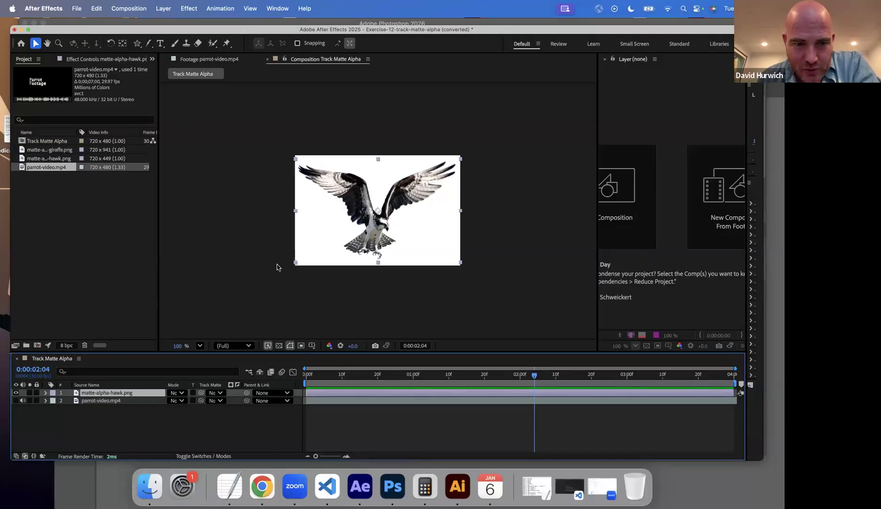
View the hawk's alpha channel in the composition and return the display to RGB.
click(329, 346)
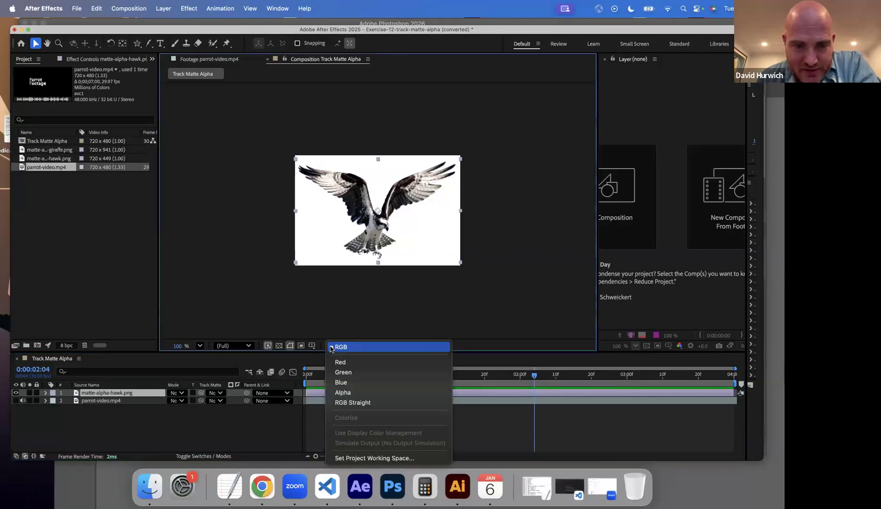
click(351, 392)
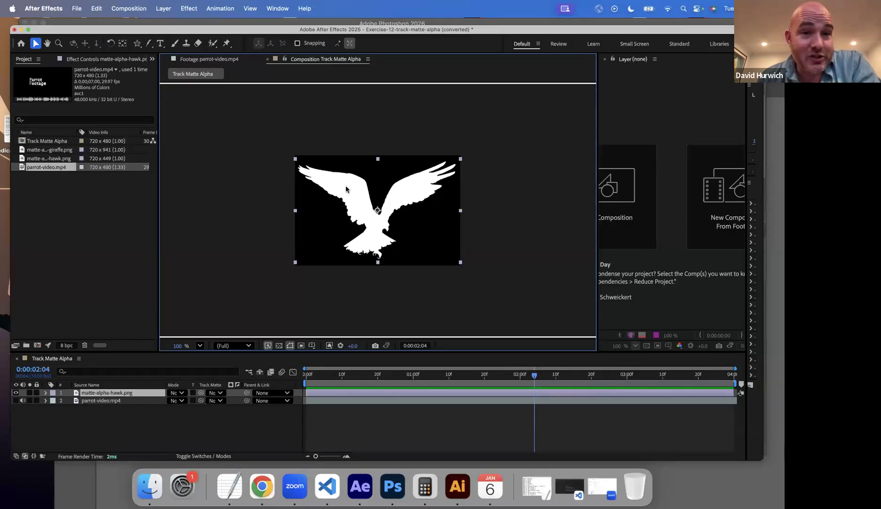
click(330, 346)
click(332, 348)
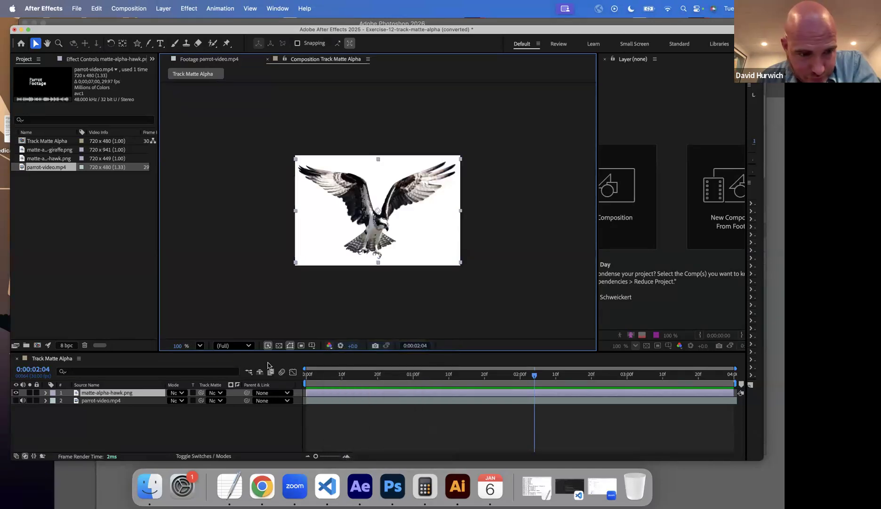
Show the parrot-video.mp4 layer again and turn the hawk layer off and on to compare them.
click(15, 401)
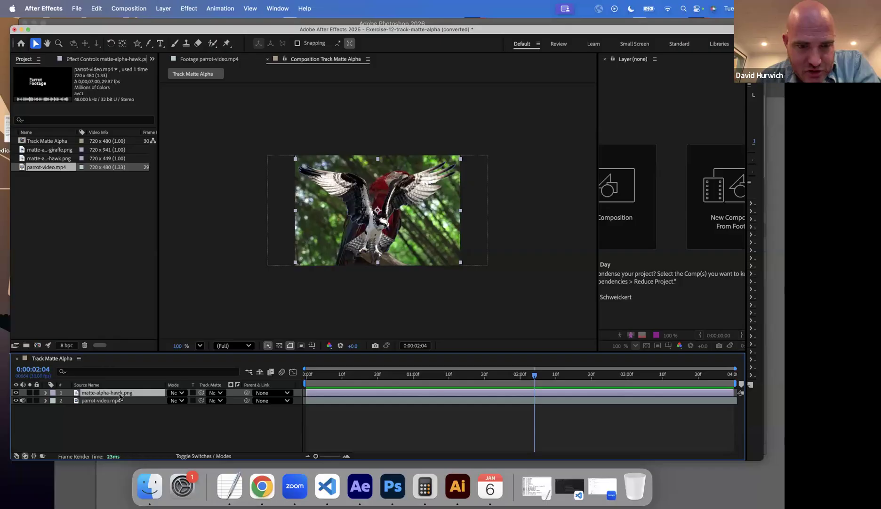
click(16, 393)
click(16, 392)
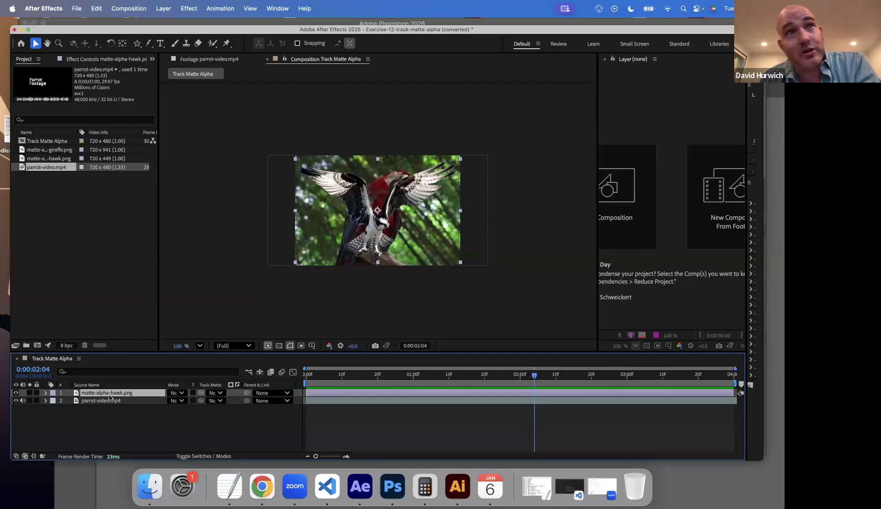
Set matte-alpha-hawk.png as the parrot video's track matte, try the luma option and return it to alpha matte.
click(214, 401)
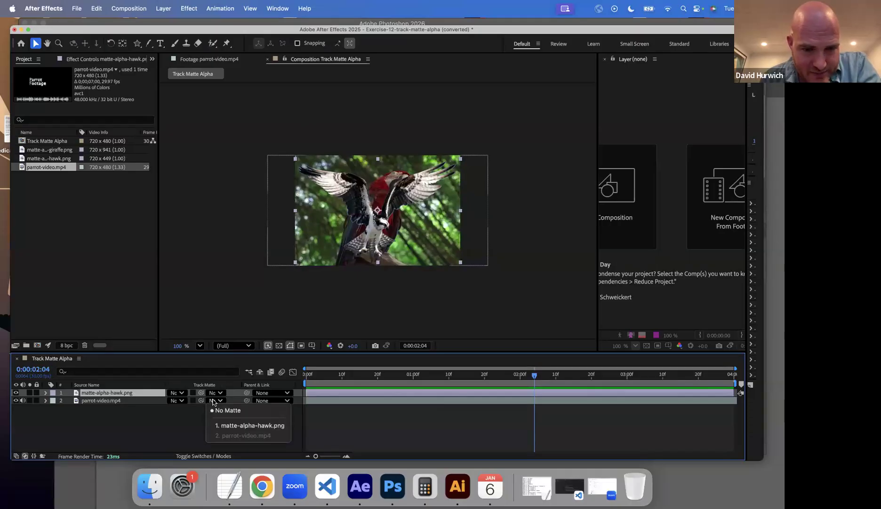
click(225, 426)
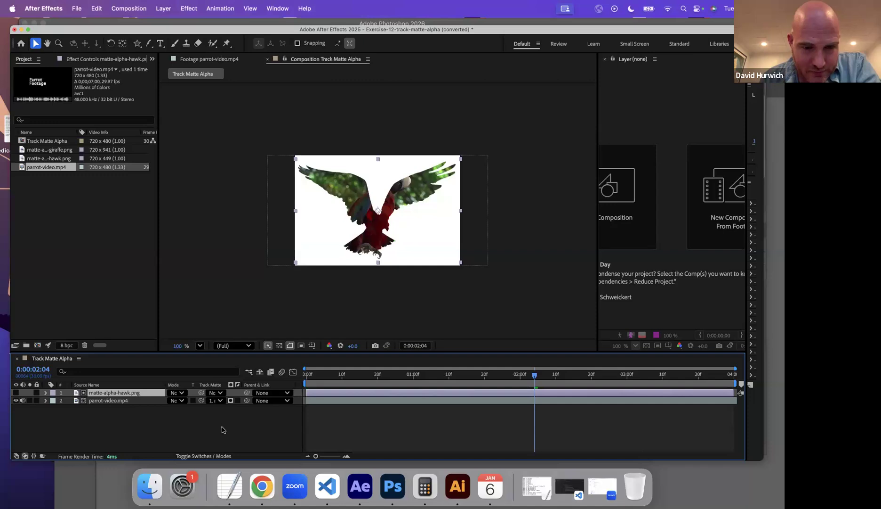
click(231, 401)
click(231, 401)
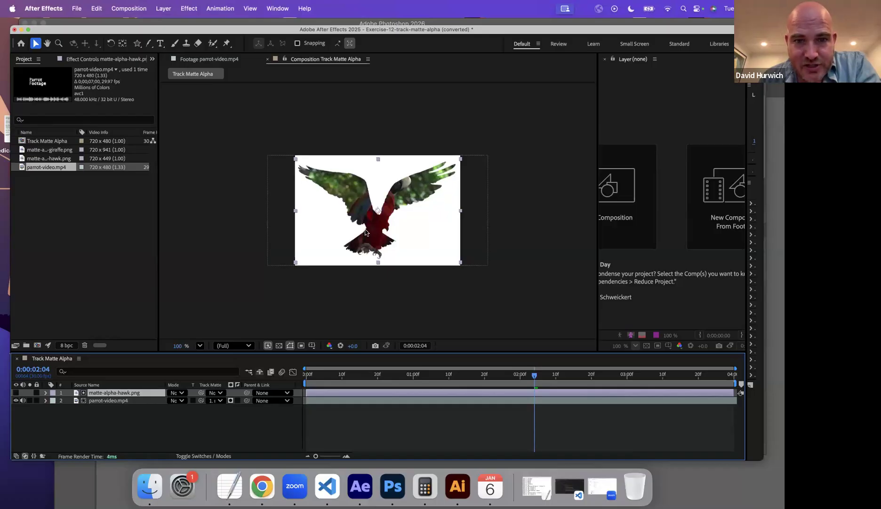
Play the composition from the first frame to preview the parrot video inside the hawk shape.
drag(319, 385, 300, 384)
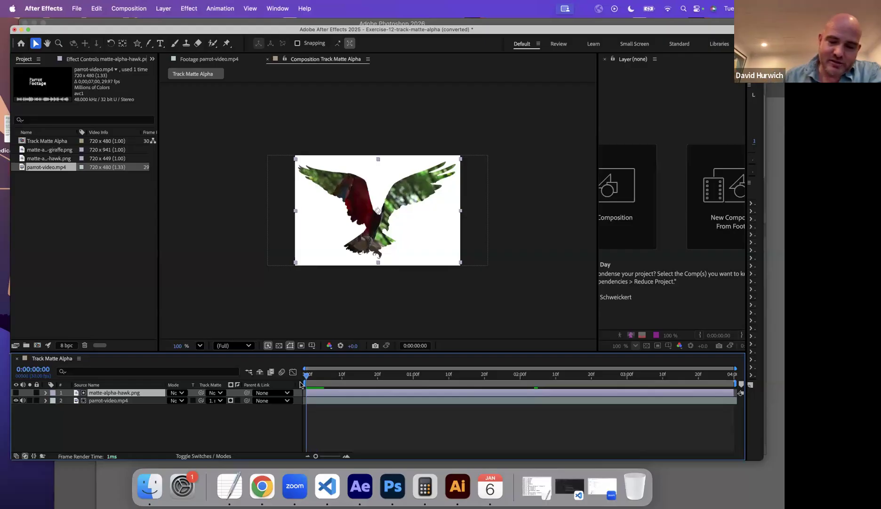
key(space)
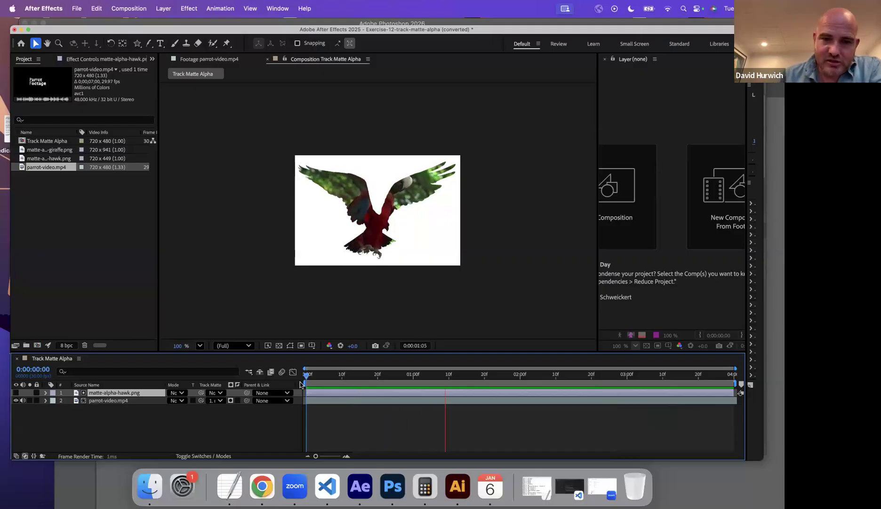
key(space)
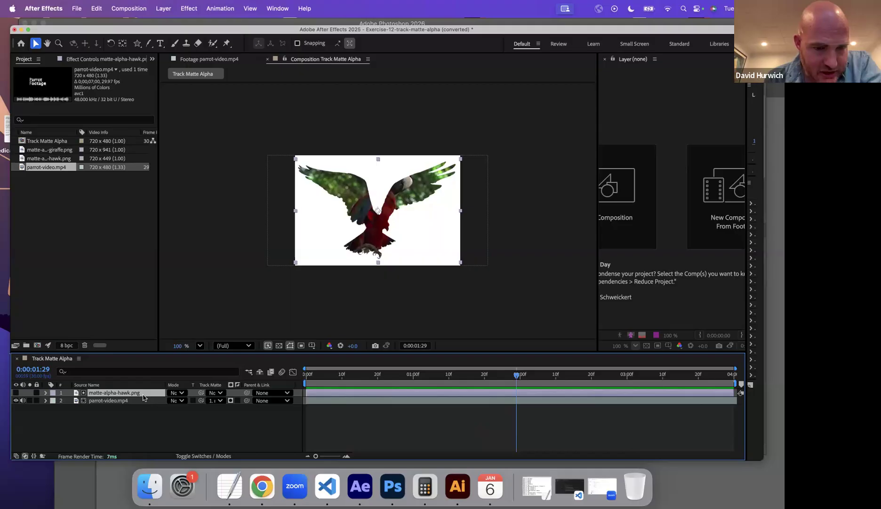
Remove the track matte from the parrot-video.mp4 layer by setting it to No Matte.
click(219, 394)
click(215, 402)
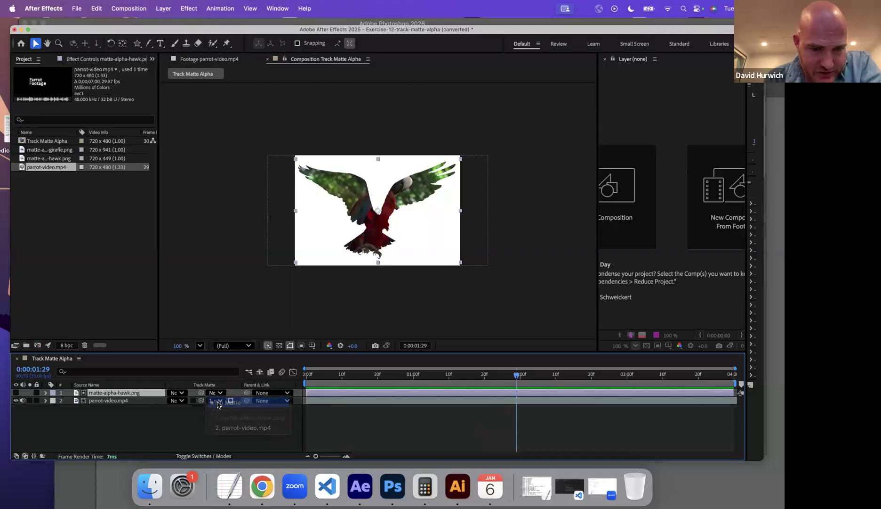
click(216, 402)
click(213, 408)
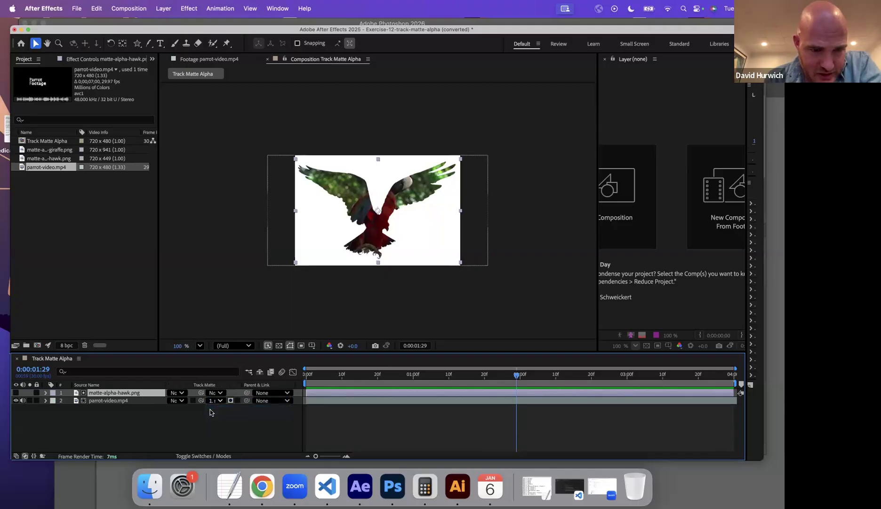
Add matte-alpha-giraffe.png above the parrot video, move it down to frame the giraffe's head and neck, and hide the parrot layer.
click(41, 150)
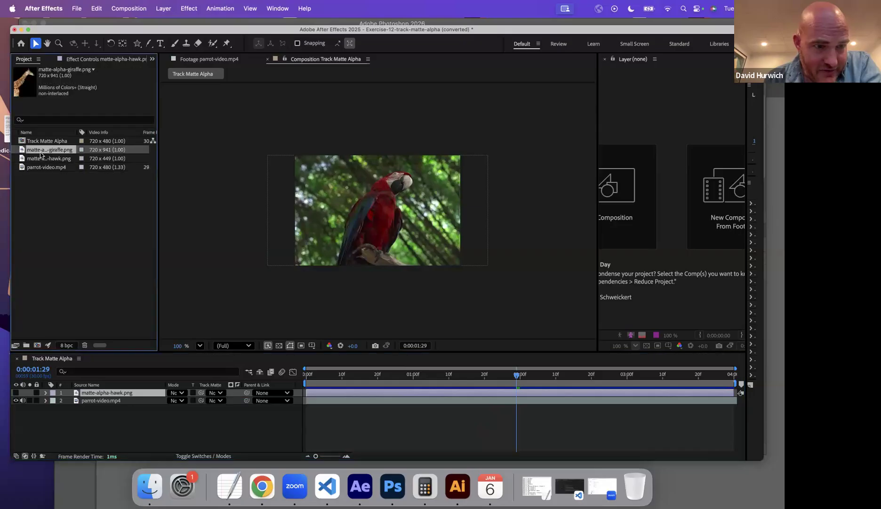
drag(43, 152, 85, 401)
drag(344, 224, 340, 276)
click(17, 408)
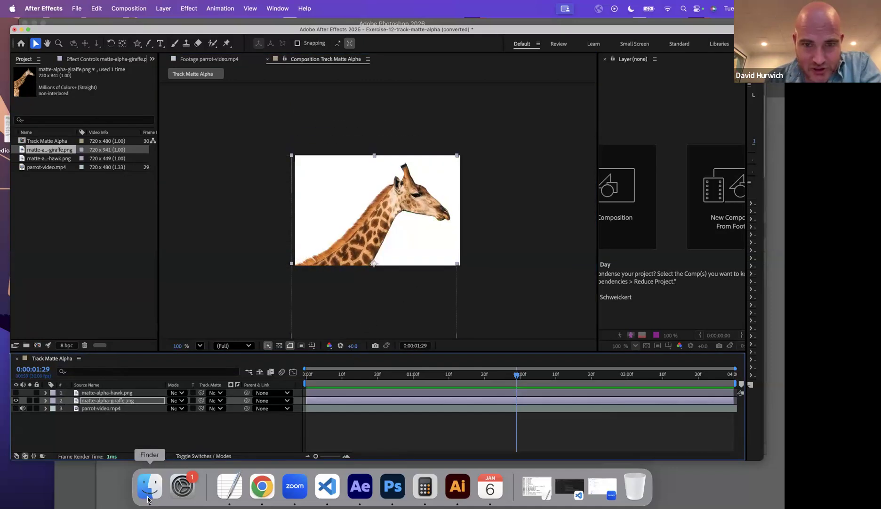
Preview matte-alpha-giraffe.png from the Drill Files folder in Finder and open it in Photoshop.
click(150, 492)
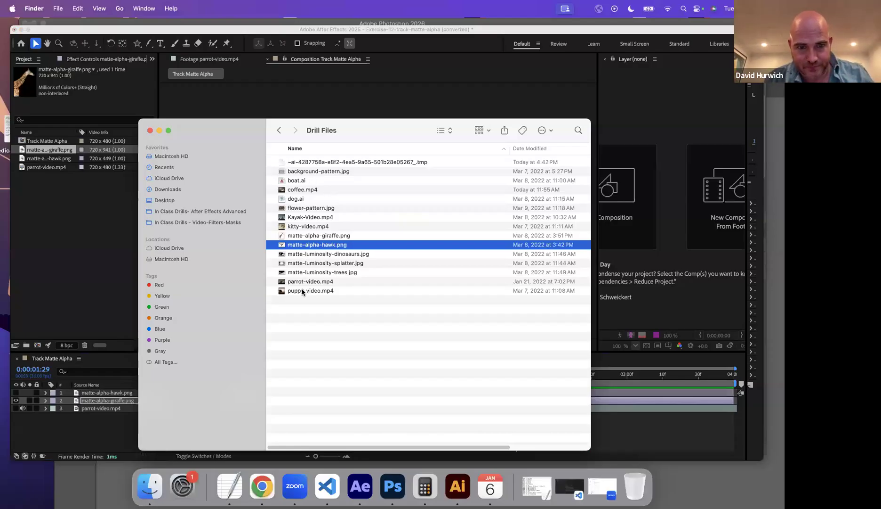
click(306, 235)
key(space)
key(space)
right_click(307, 235)
mouse_move(348, 248)
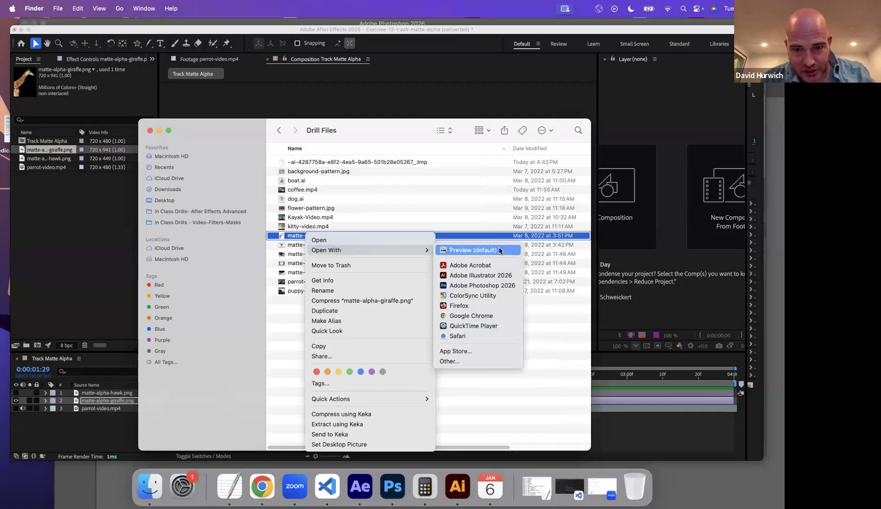
click(484, 287)
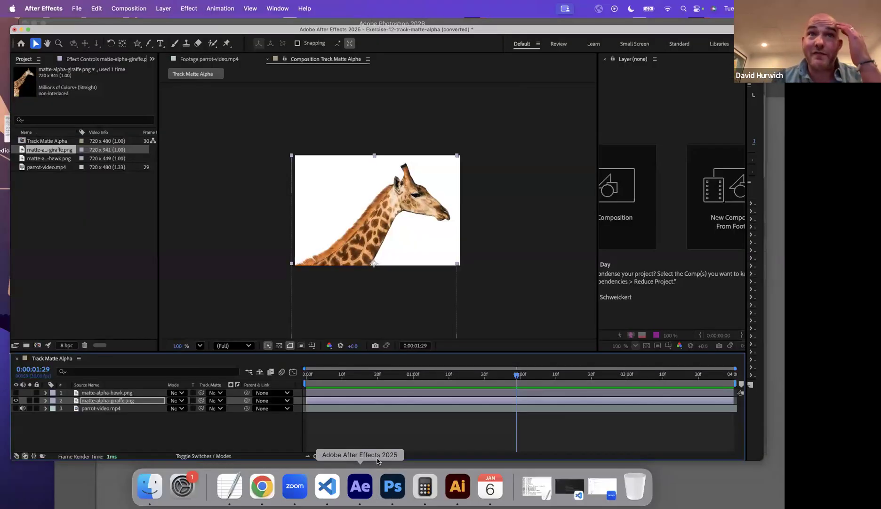
Show the parrot-video.mp4 layer and set its track matte to matte-alpha-giraffe.png.
click(15, 407)
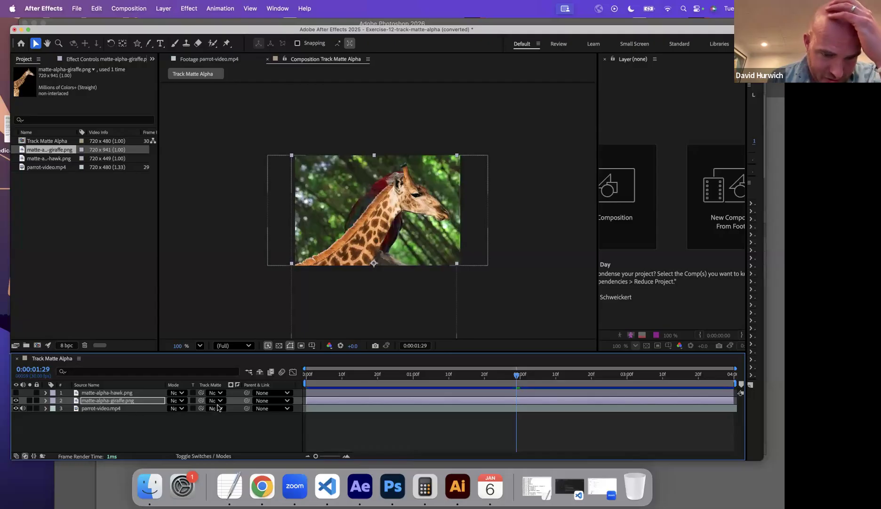
click(217, 408)
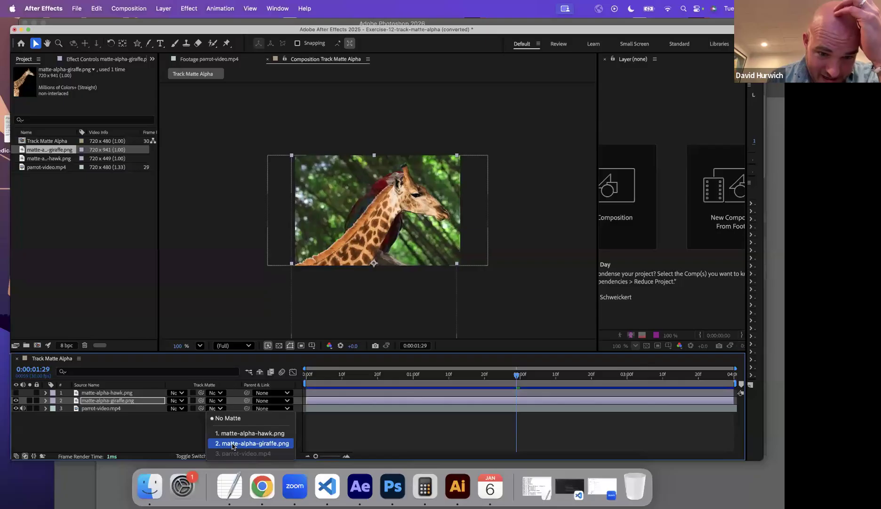
click(233, 444)
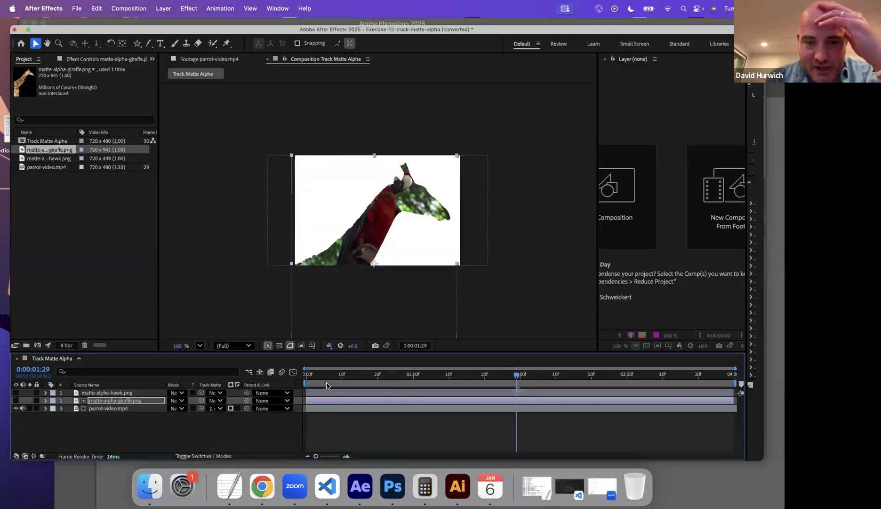
Play the giraffe-shaped parrot video from the first frame and save the project.
key(Home)
key(space)
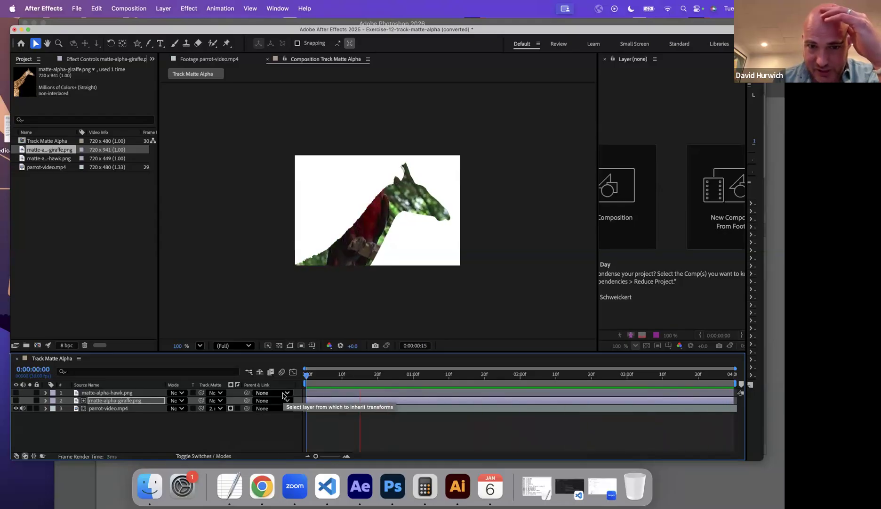
key(space)
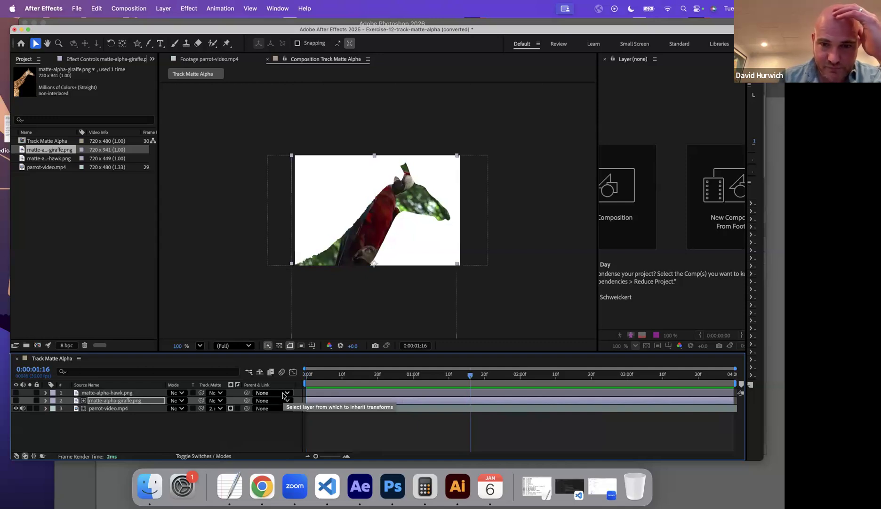
key(super+s)
click(554, 271)
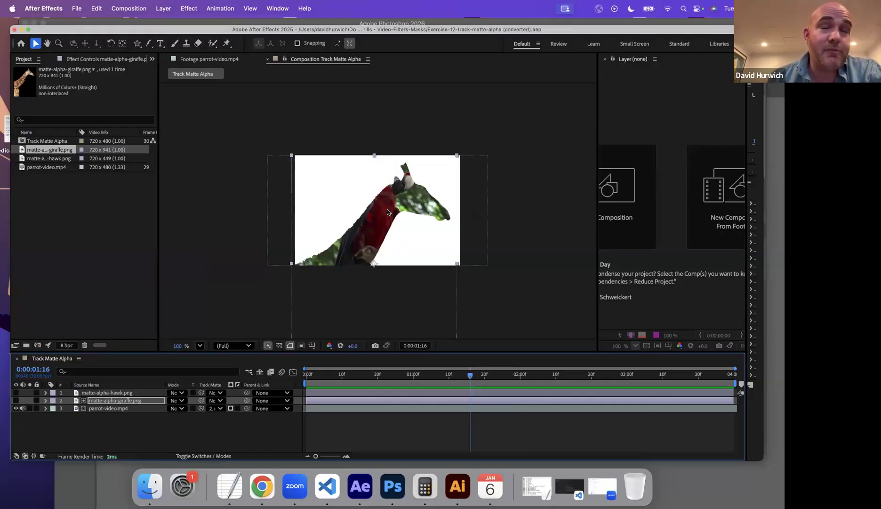
Scrub and replay the composition to review the parrot video inside the giraffe shape.
drag(327, 376, 561, 370)
key(space)
key(space)
Open the project Exercise-13-Track-Matte-Luma.aep from the In Class Drills folder.
click(78, 8)
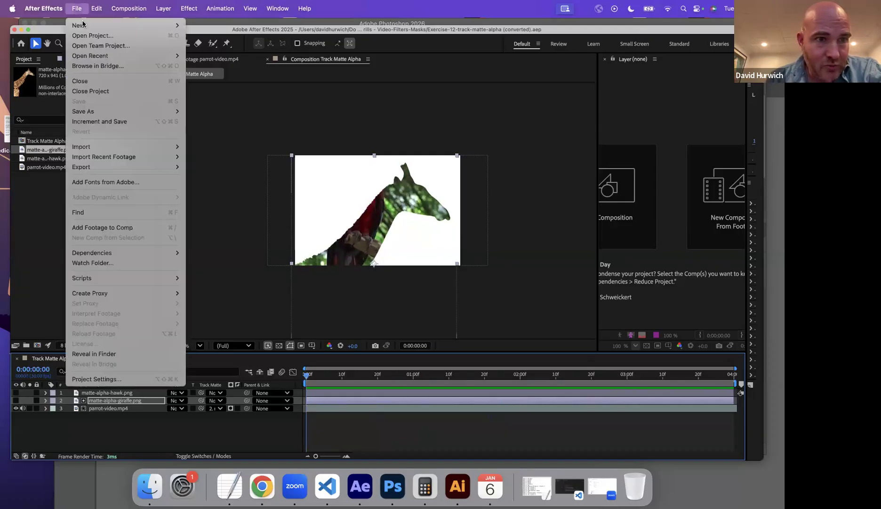
click(87, 35)
scroll(283, 298, down, 3)
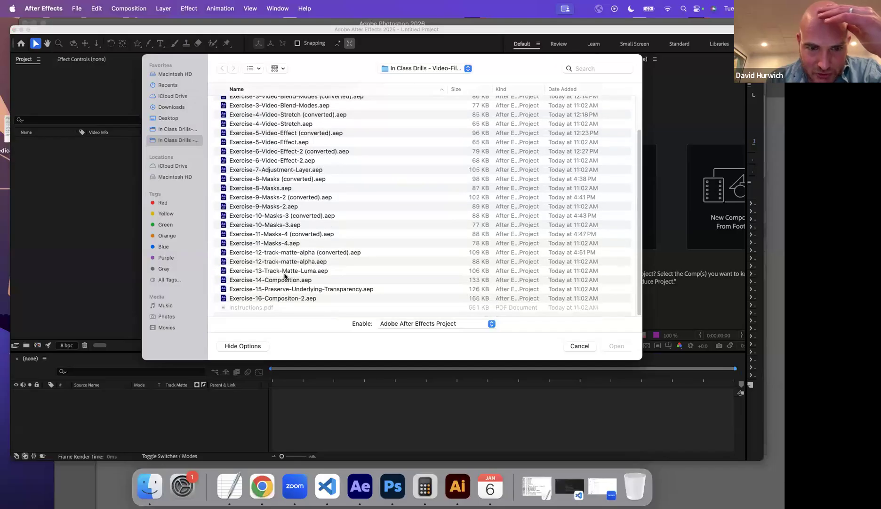
double_click(285, 273)
click(468, 277)
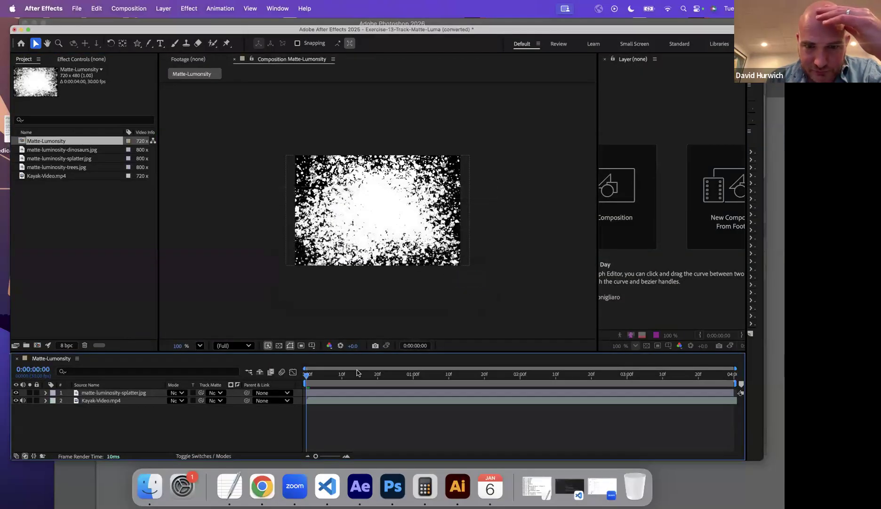
Examine the black-and-white splatter image and the kayak video separately by toggling layer visibility and previewing the footage.
drag(308, 381, 335, 365)
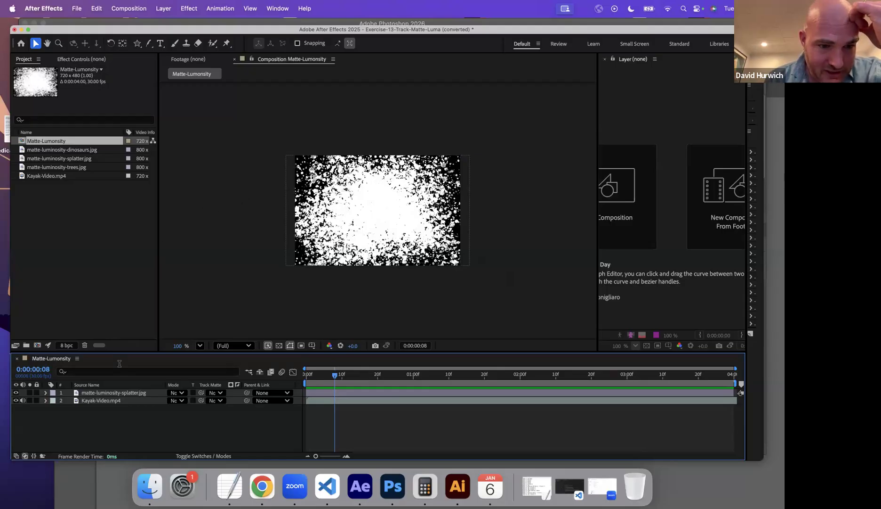
click(15, 393)
click(16, 393)
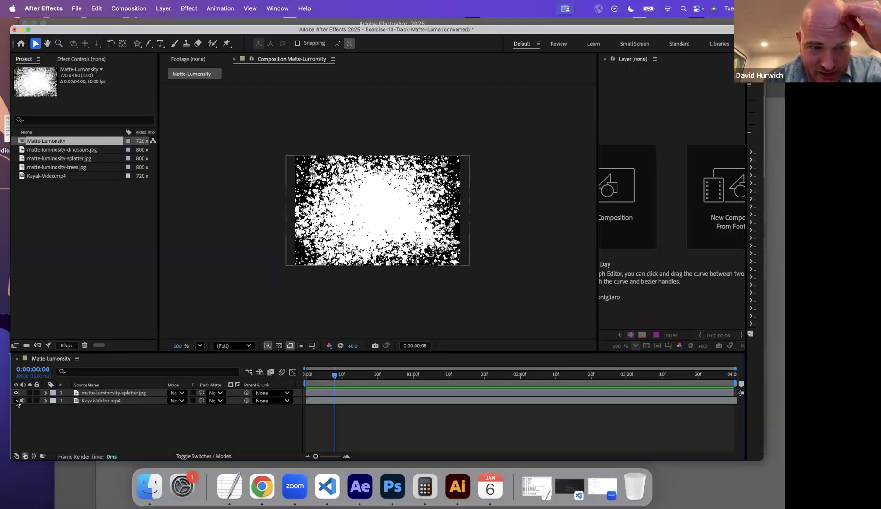
click(15, 394)
click(16, 401)
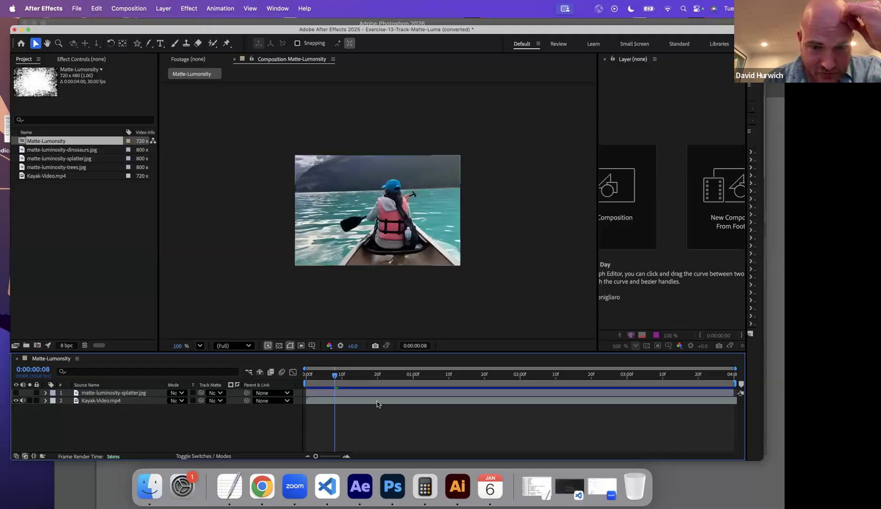
drag(322, 378, 605, 389)
key(space)
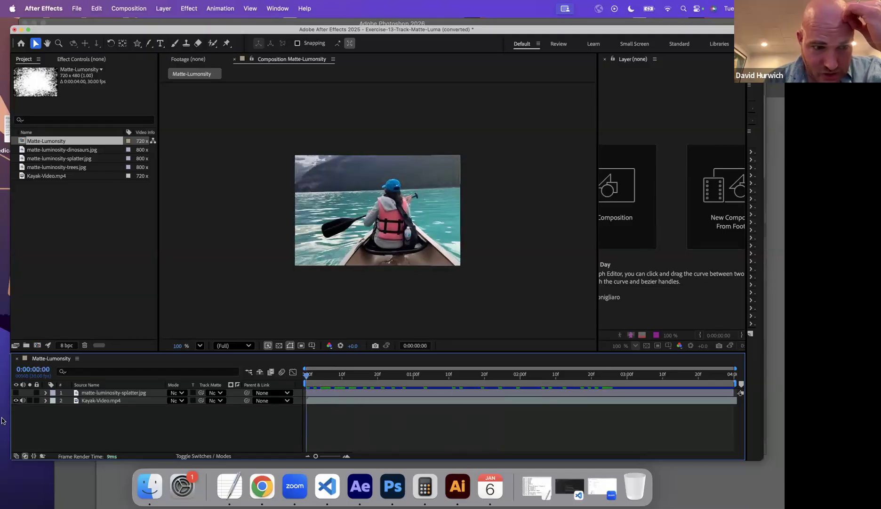
Show the splatter layer again and set the Kayak-Video.mp4 track matte to matte-luminosity-splatter.jpg.
click(17, 392)
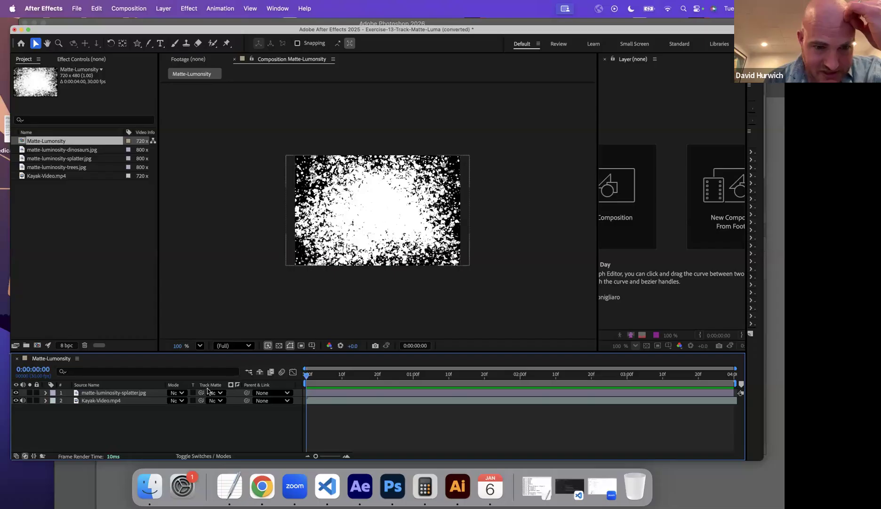
click(216, 400)
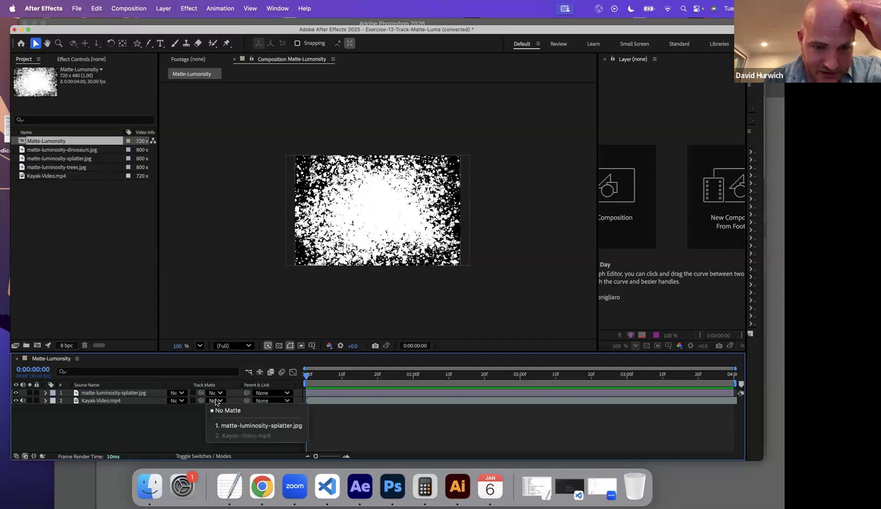
click(230, 425)
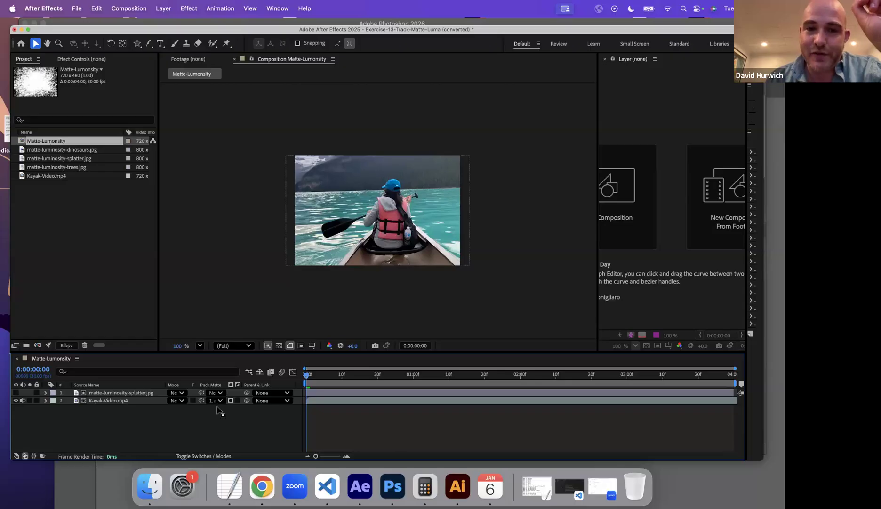
Toggle the visibility of the kayak and splatter layers to inspect the matte image for transparency.
click(17, 400)
click(17, 392)
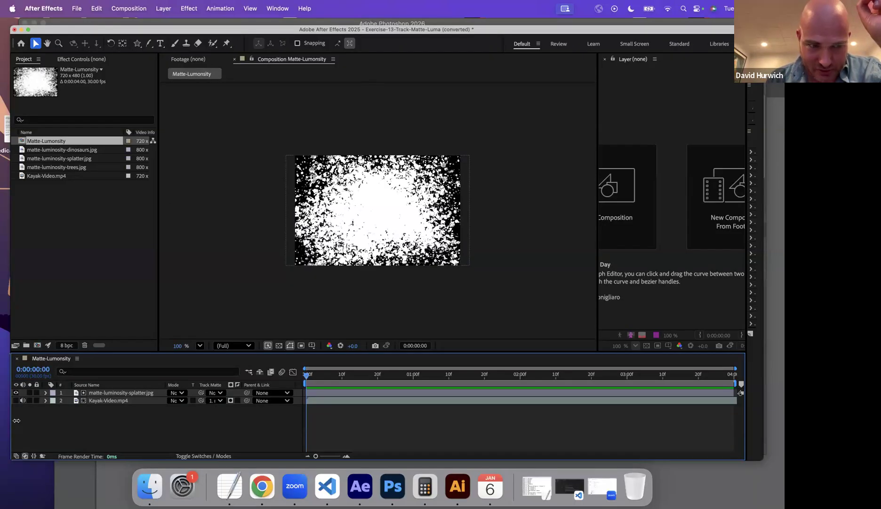
click(16, 393)
click(17, 400)
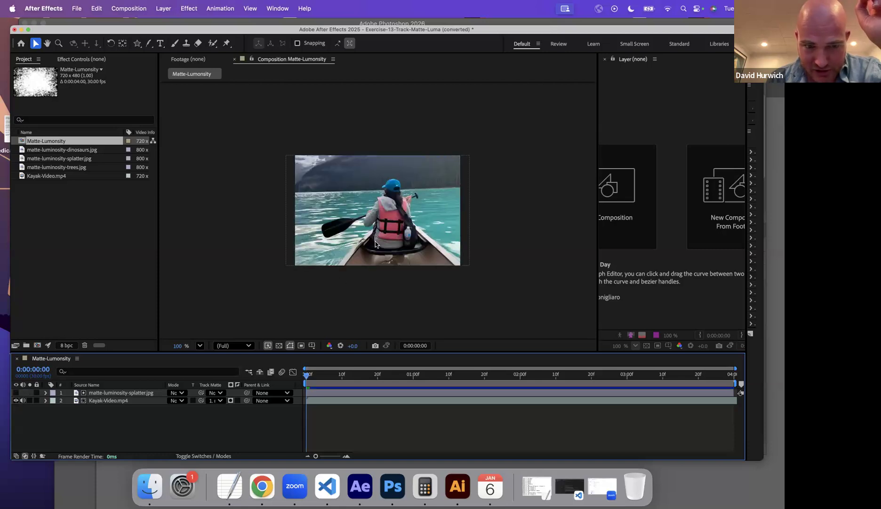
Switch the Kayak-Video.mp4 track matte from alpha to luma, compare it with the splatter image, and play the result.
click(231, 401)
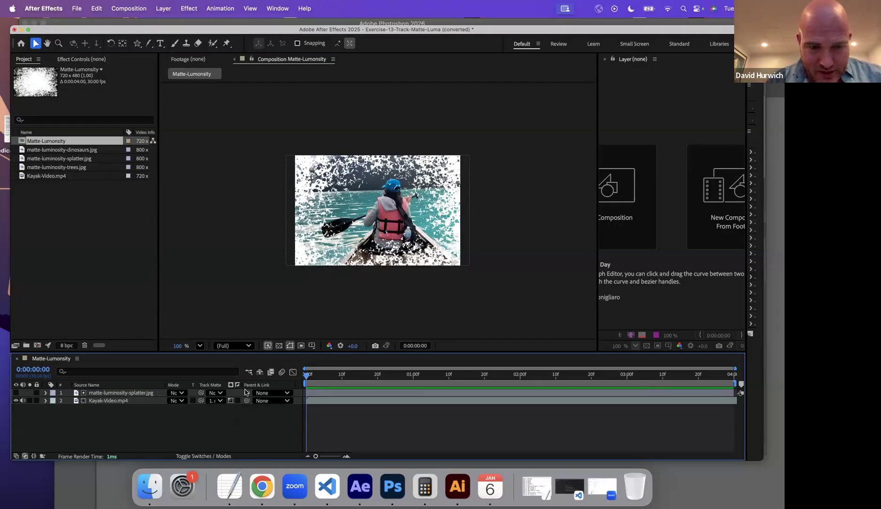
click(15, 392)
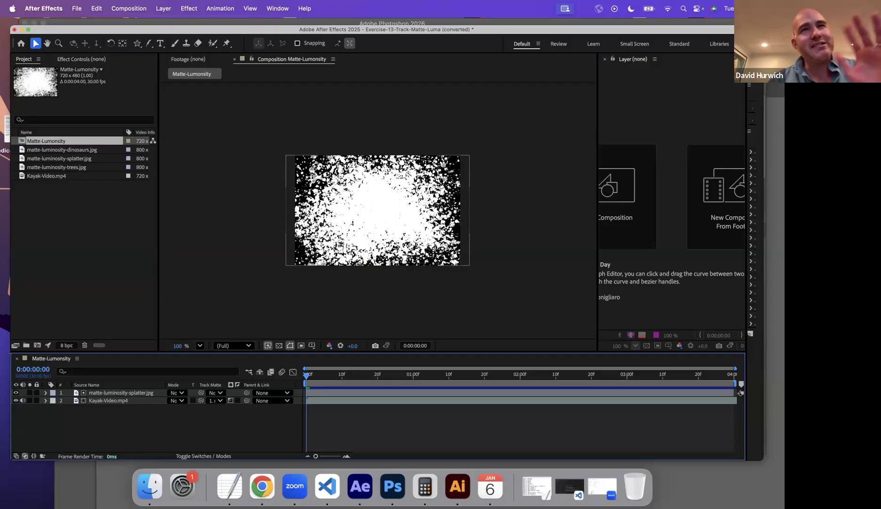
click(16, 392)
key(space)
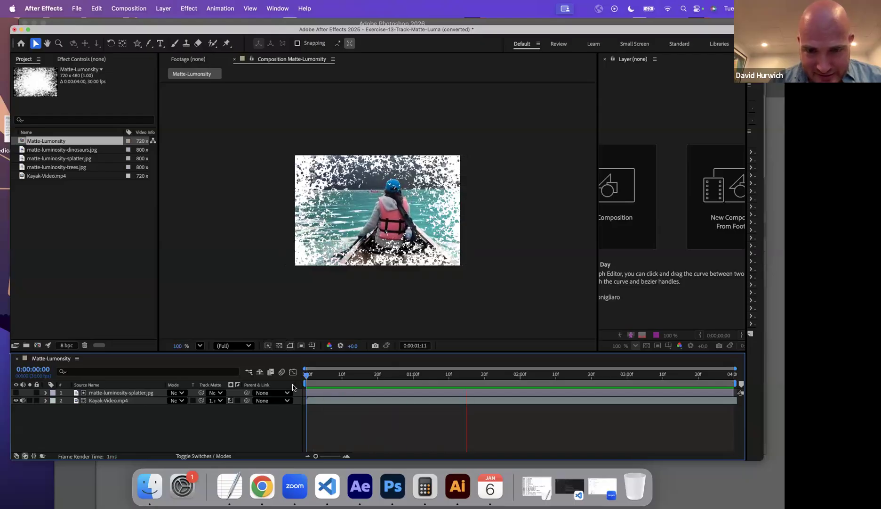
key(space)
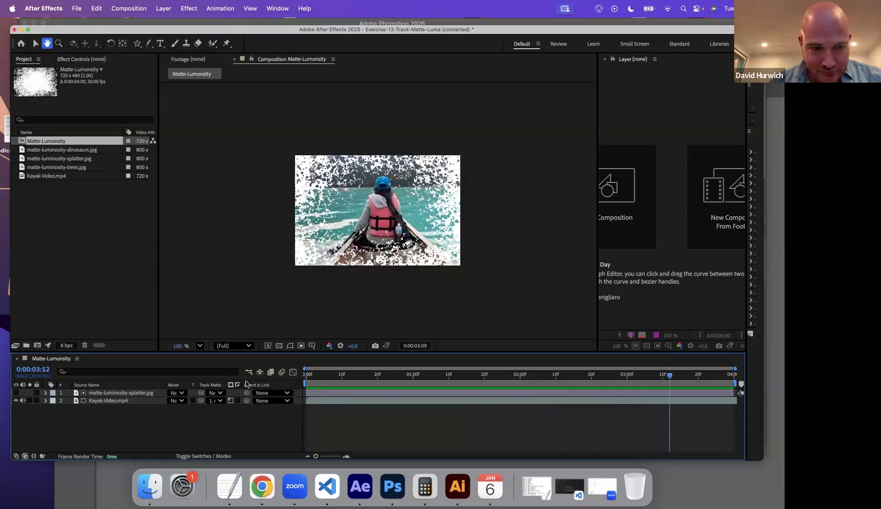
Replace the splatter layer with matte-luminosity-trees.jpg placed above Kayak-Video.mp4.
click(107, 392)
key(Delete)
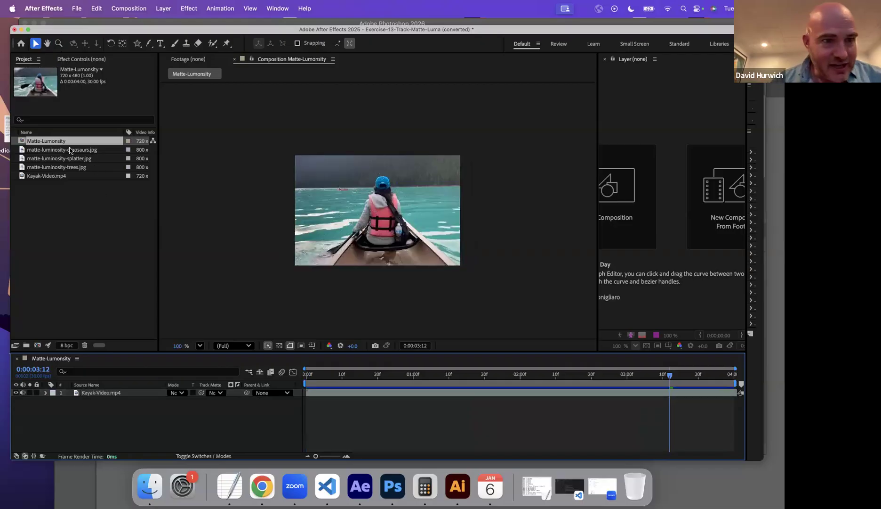
click(59, 160)
click(55, 175)
click(57, 166)
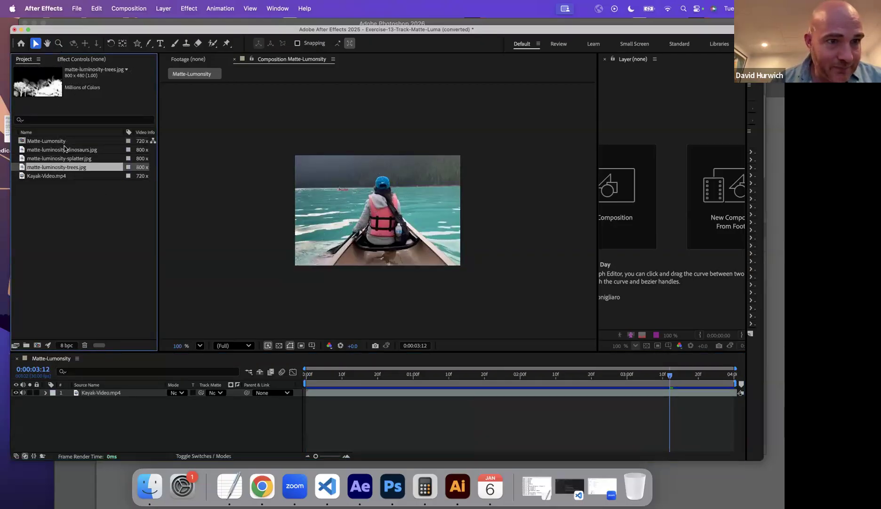
click(64, 150)
click(63, 168)
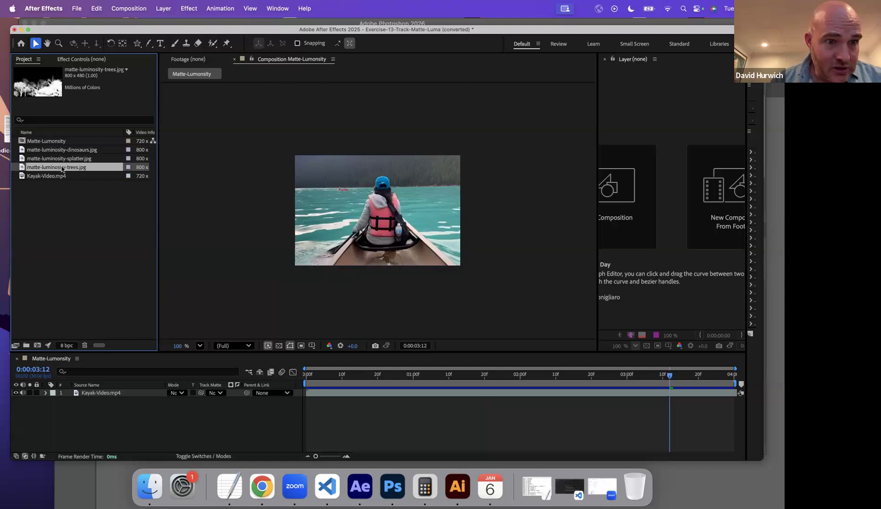
click(81, 398)
key(super+slash)
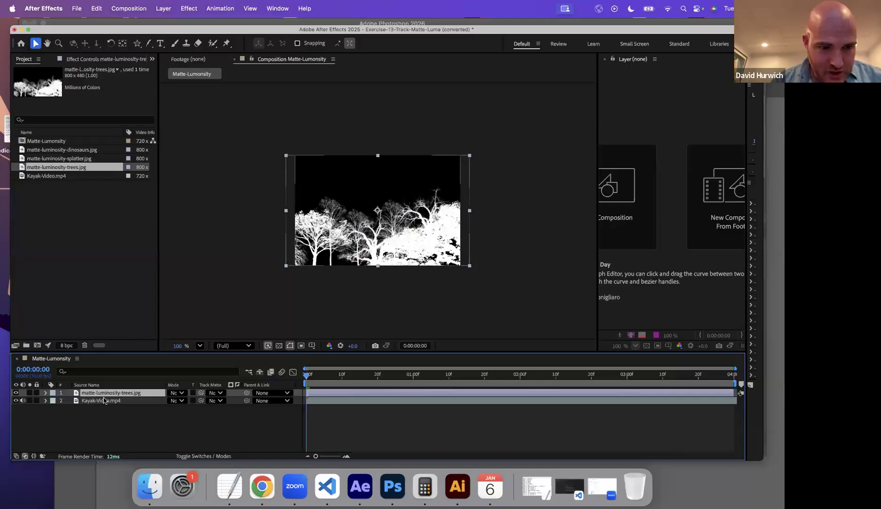
Set the Kayak-Video.mp4 track matte to matte-luminosity-trees.jpg.
click(134, 401)
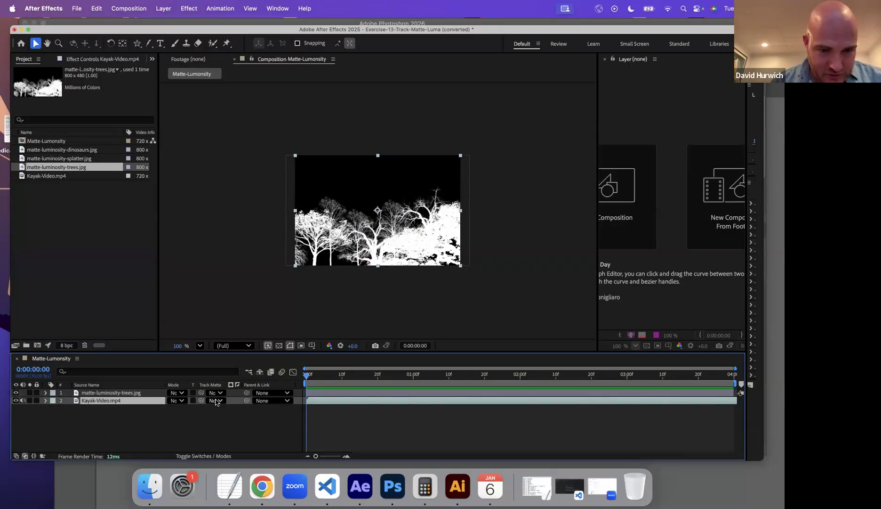
click(212, 401)
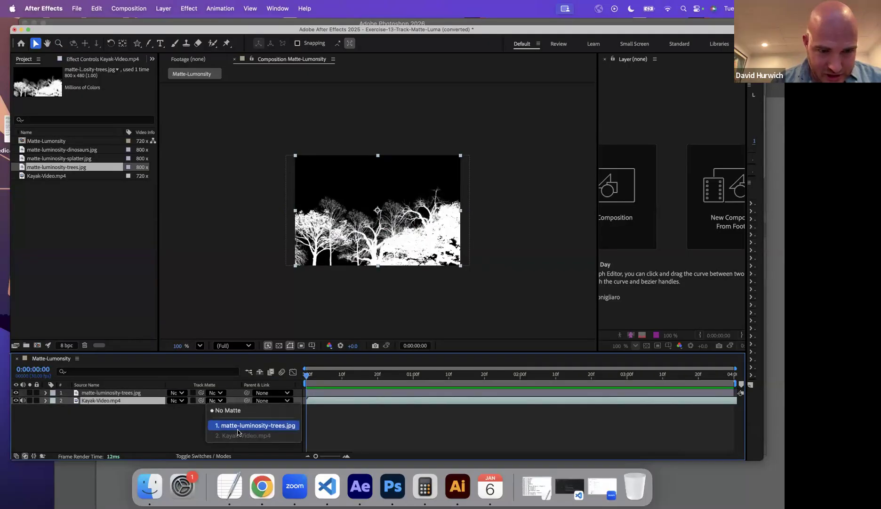
click(254, 426)
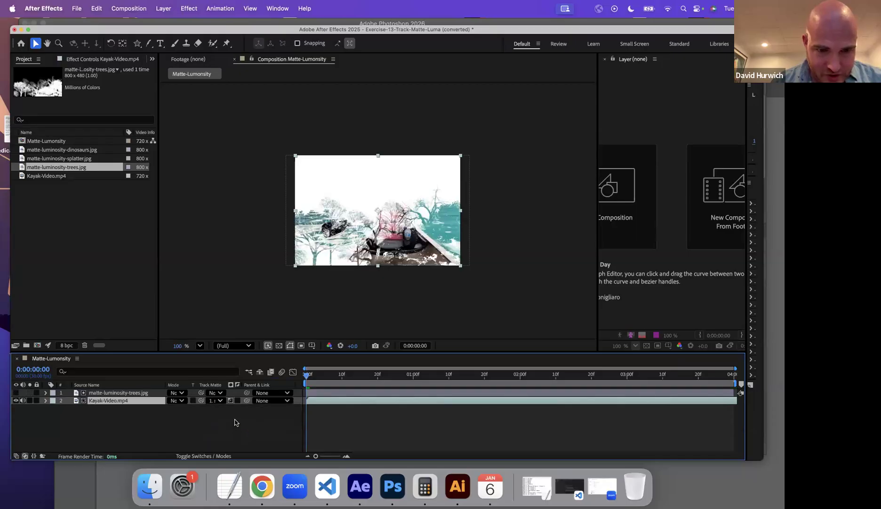
Compare the alpha and luma modes of the trees matte, and play the composition in luma mode.
click(232, 400)
click(231, 401)
click(231, 400)
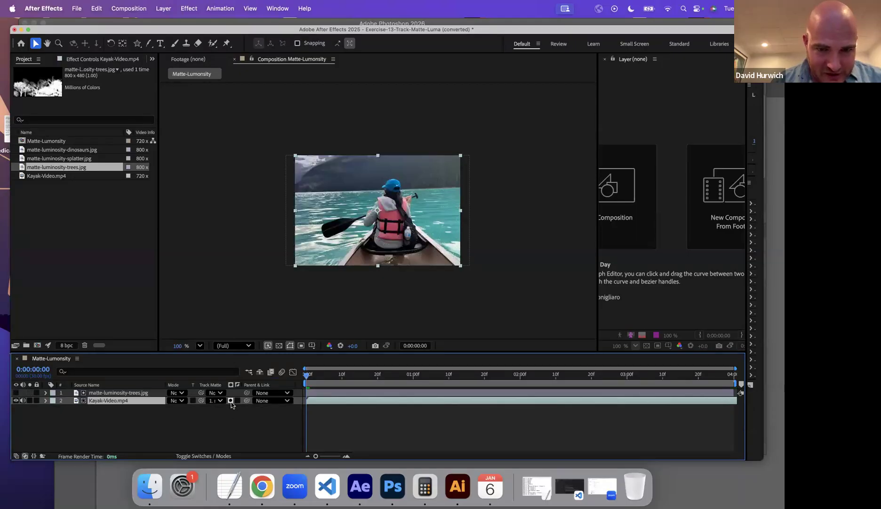
click(230, 400)
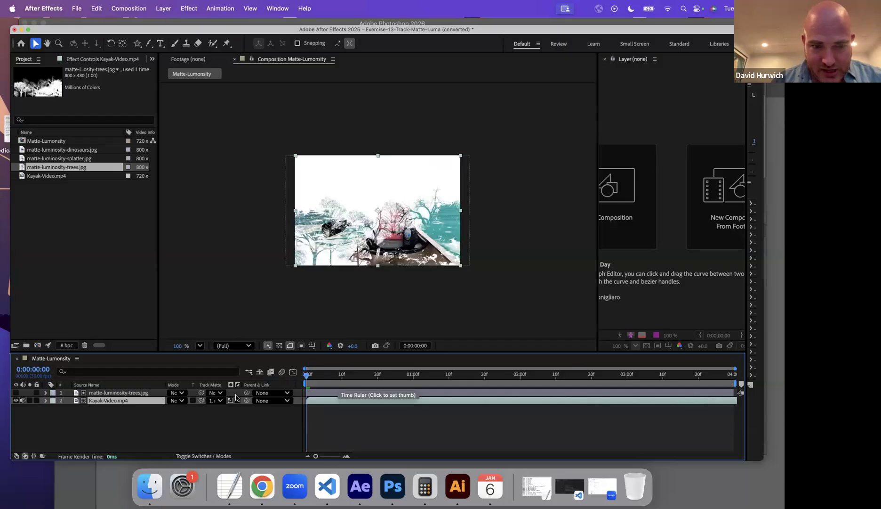
key(space)
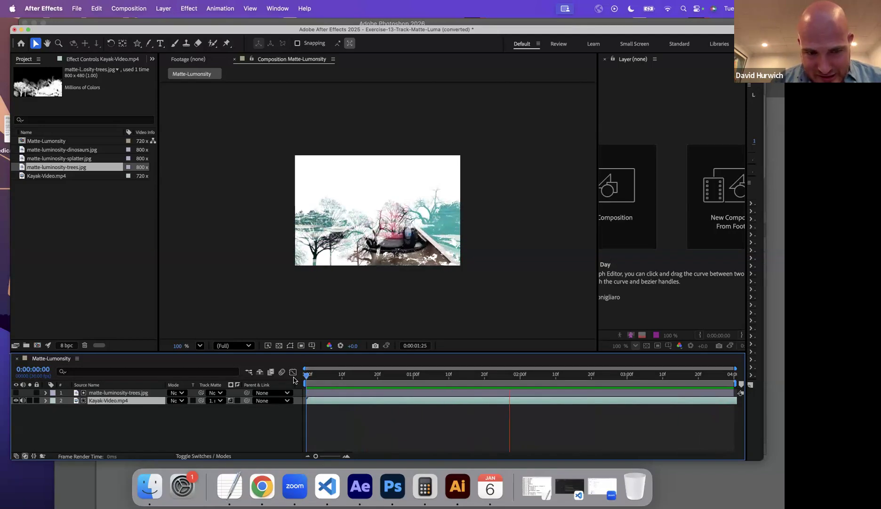
key(space)
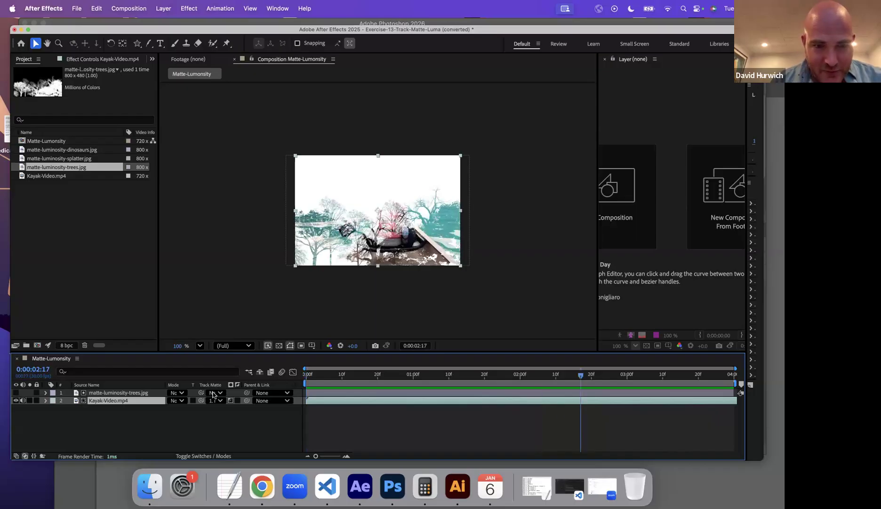
Invert the trees luma matte on Kayak-Video.mp4 and play the composition from the first frame.
click(238, 400)
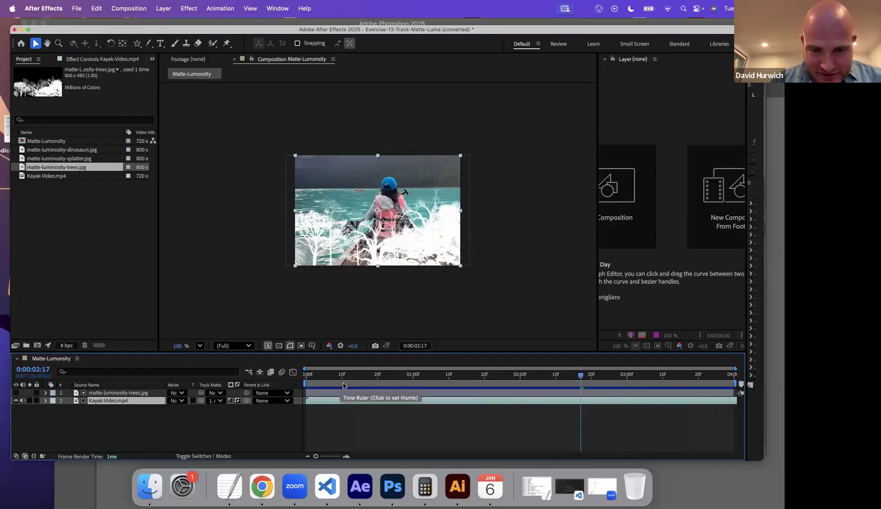
key(Home)
key(space)
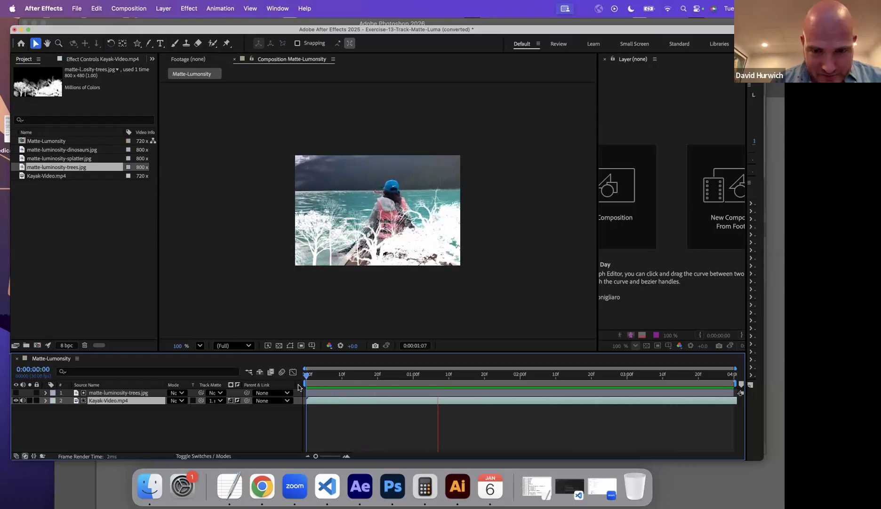
Stop the playback and turn off the inversion of the trees luma matte on Kayak-Video.mp4.
key(space)
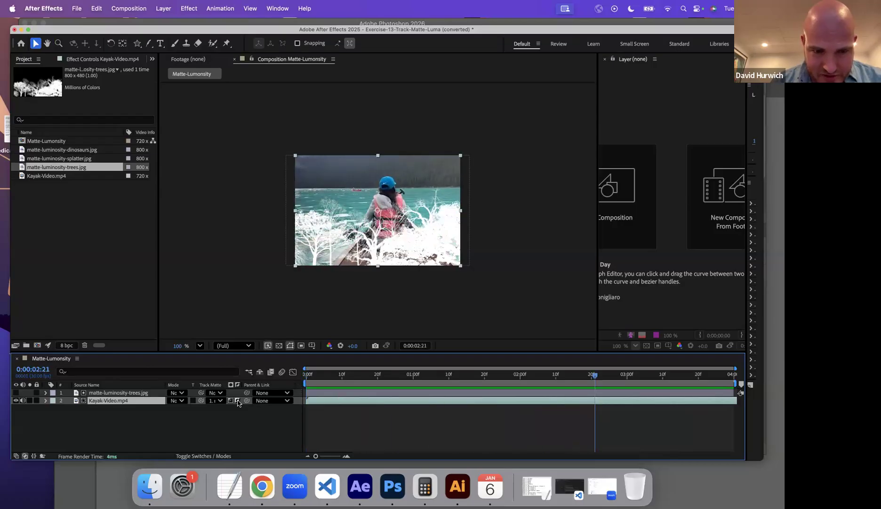
click(238, 401)
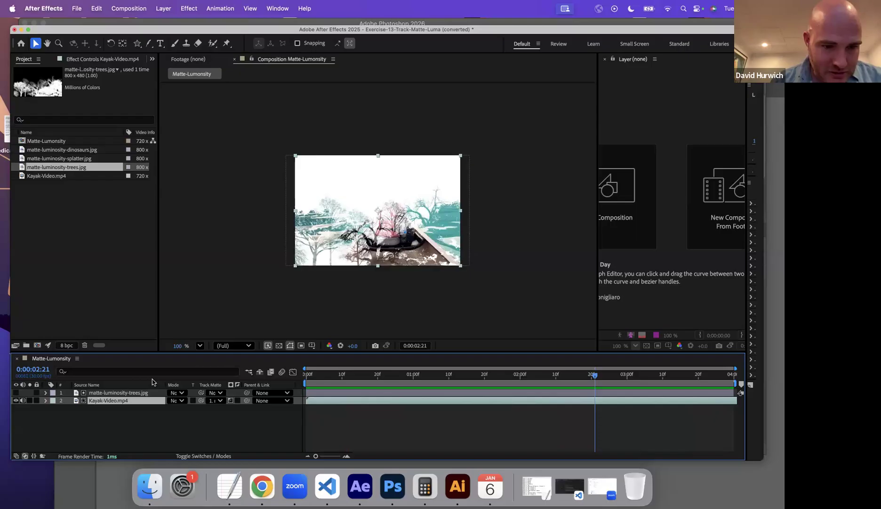
Switch to Photoshop and create a new 500 x 500 pixel document with a white background.
click(390, 481)
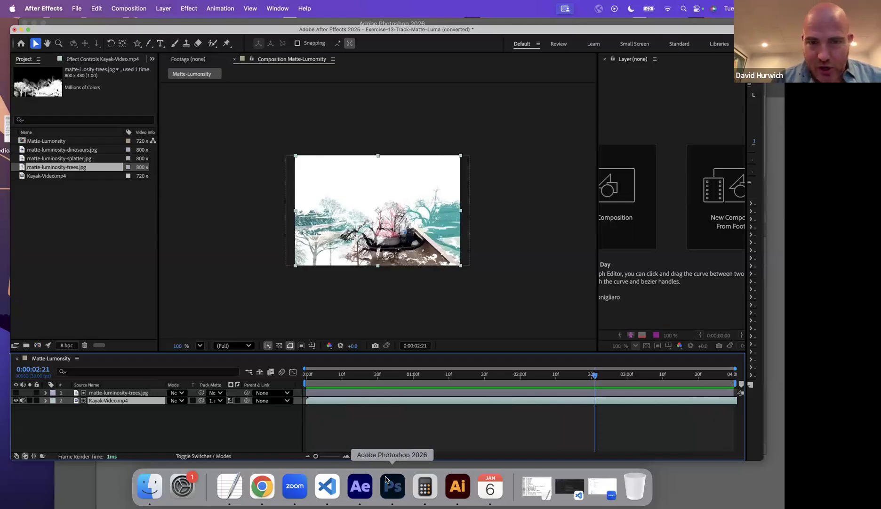
click(87, 8)
click(89, 25)
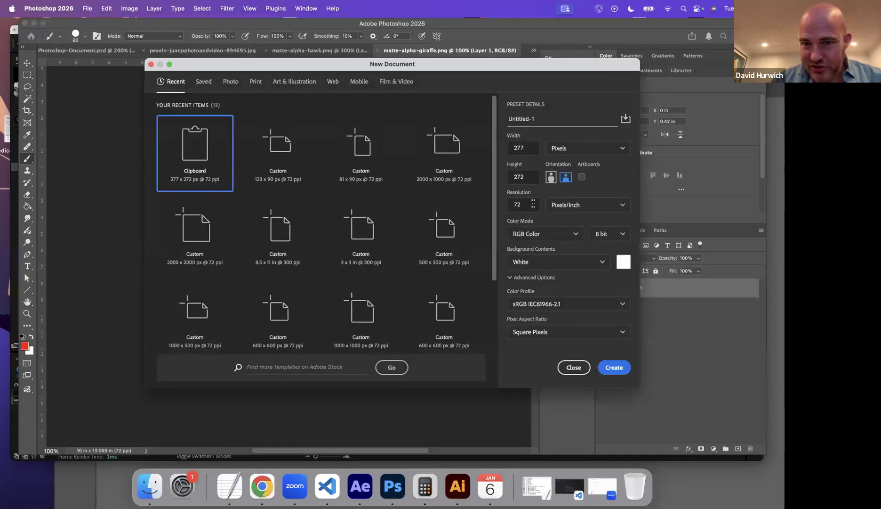
click(533, 151)
text(500)
key(Tab)
text(5)
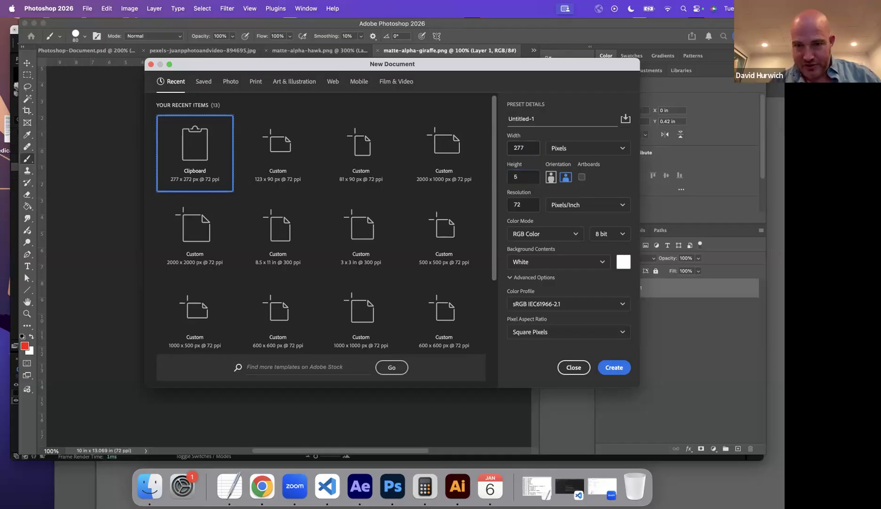
double_click(528, 147)
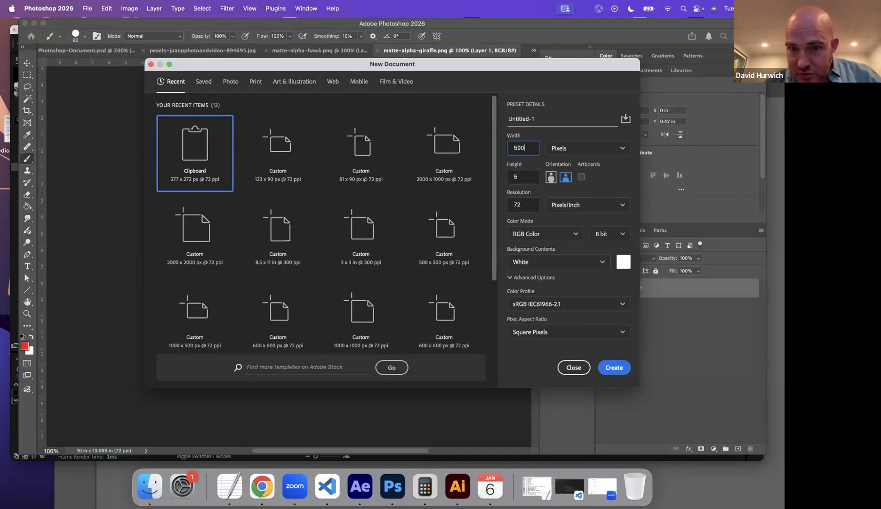
key(Tab)
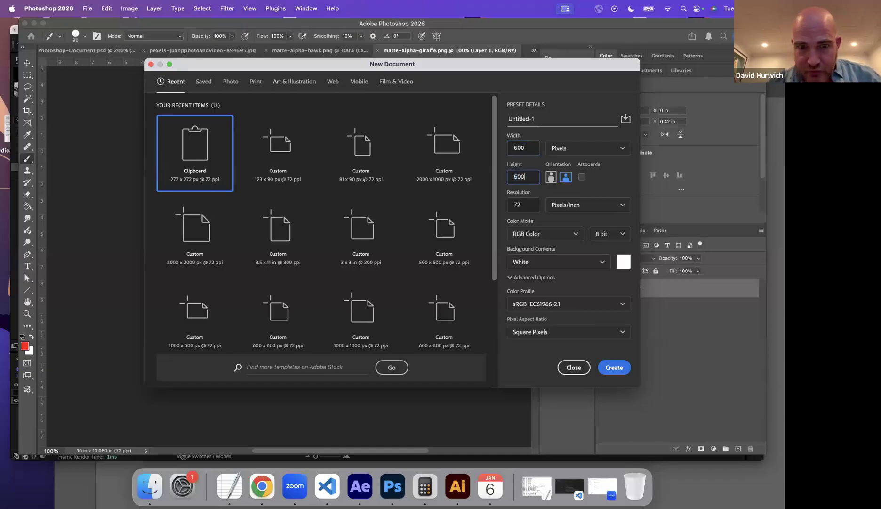
key(Return)
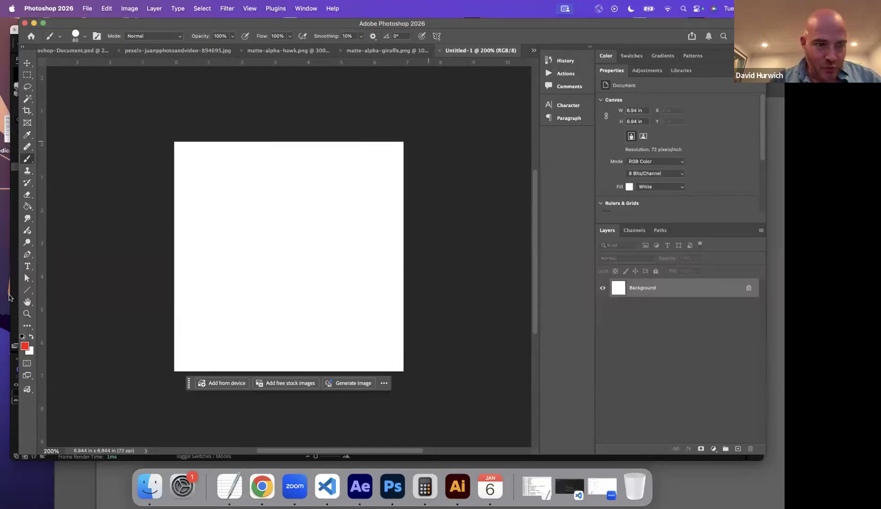
Reset the colors to default black and white and brush thick black diagonal stripes across the canvas.
key(d)
mouse_move(179, 142)
mouse_down()
mouse_move(213, 125)
mouse_move(248, 130)
mouse_move(221, 149)
mouse_move(276, 134)
mouse_move(123, 237)
mouse_up()
mouse_move(358, 190)
mouse_down()
mouse_move(122, 400)
mouse_move(182, 371)
mouse_move(348, 217)
mouse_move(467, 126)
mouse_move(436, 305)
mouse_move(378, 353)
mouse_move(393, 373)
mouse_move(425, 314)
mouse_move(337, 380)
mouse_move(450, 265)
mouse_move(281, 393)
mouse_up()
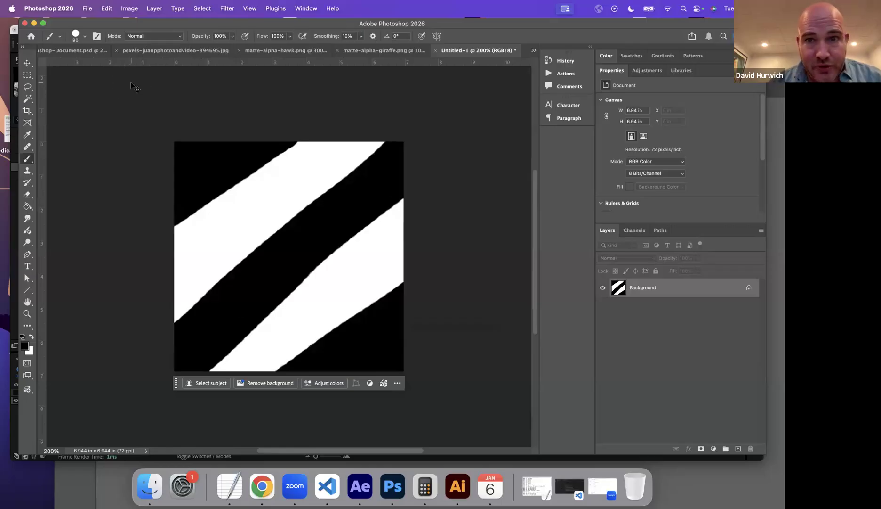
Start saving a copy of the striped image with JPEG as the file format.
click(94, 13)
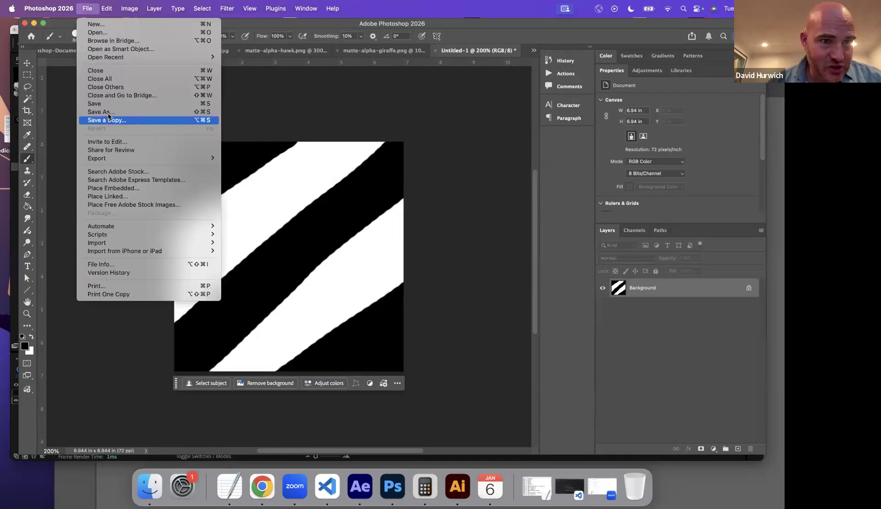
click(110, 113)
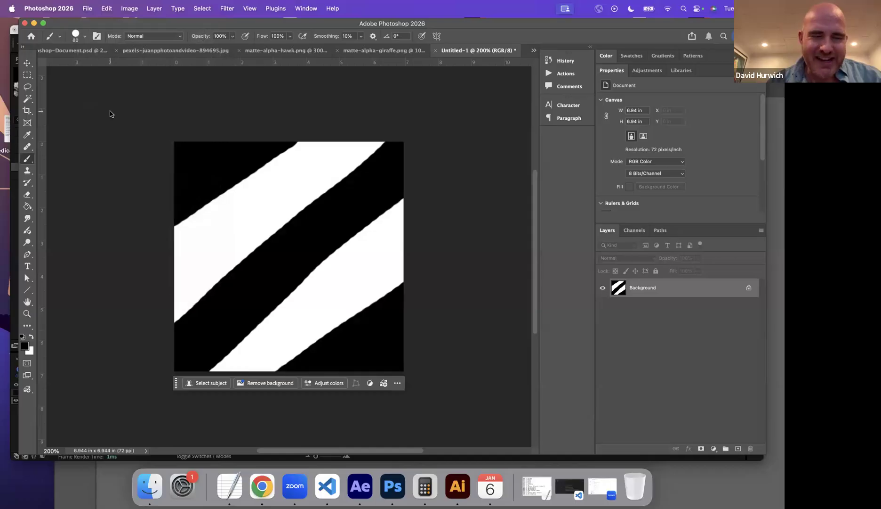
key(super+shift+s)
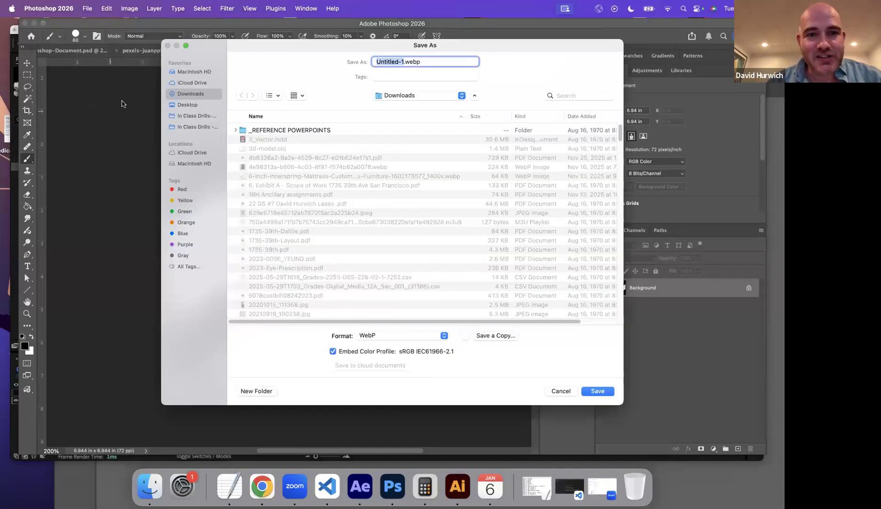
click(210, 125)
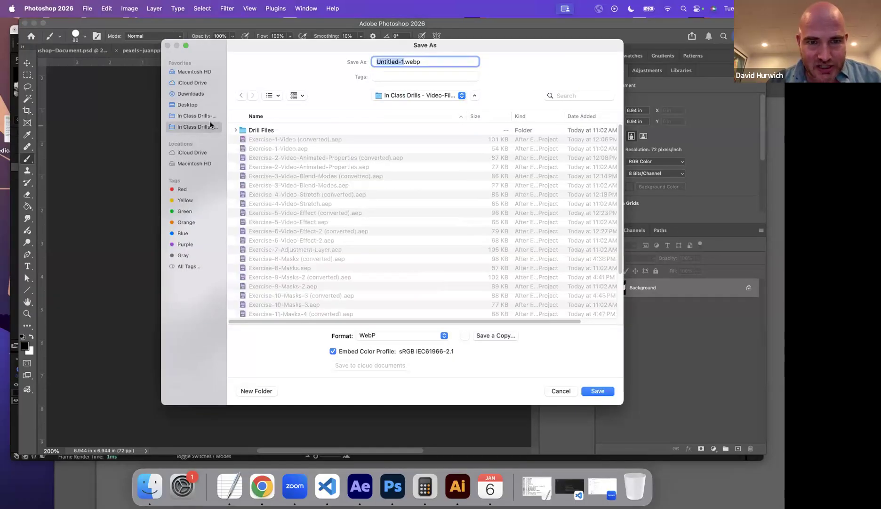
double_click(250, 130)
click(476, 339)
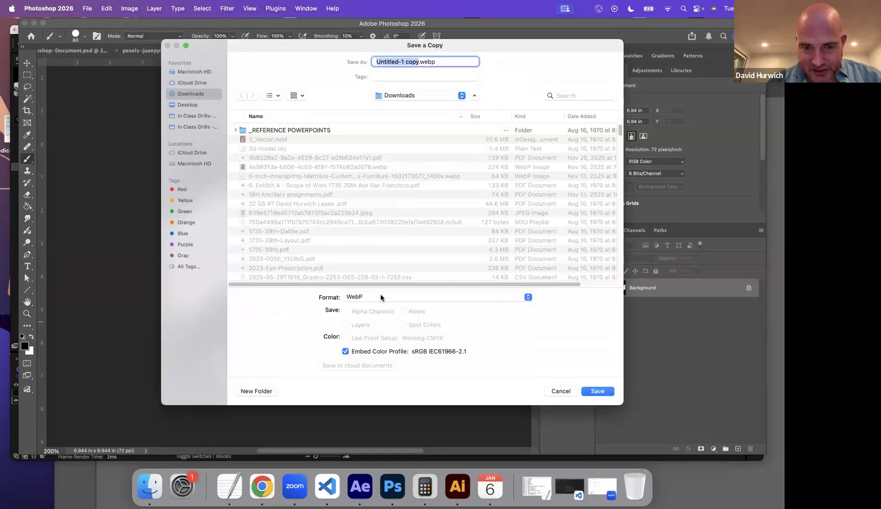
click(380, 294)
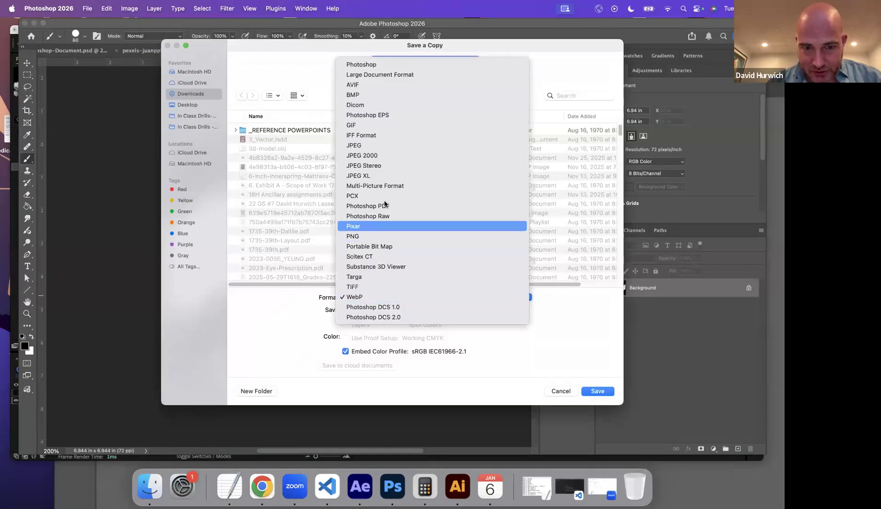
click(397, 145)
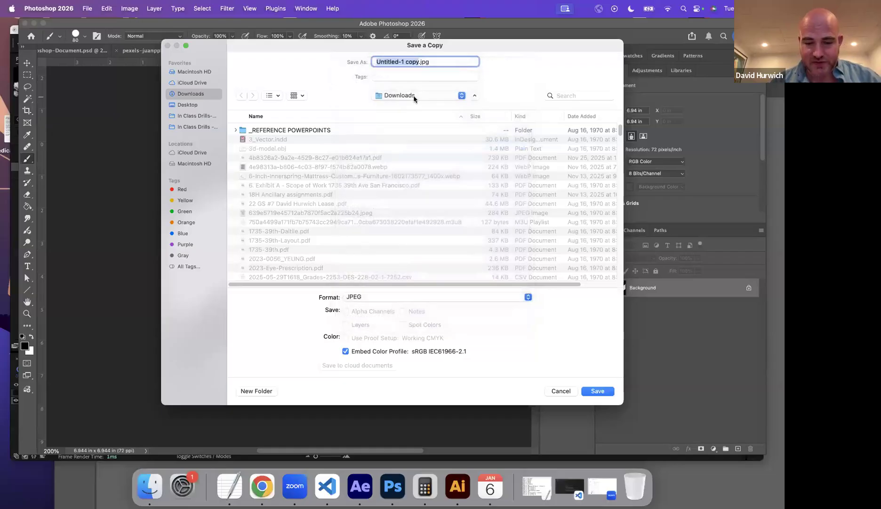
Name the copy luma-persona.jpg and save it in the Drill Files folder, accepting the JPEG options.
text(luma-p)
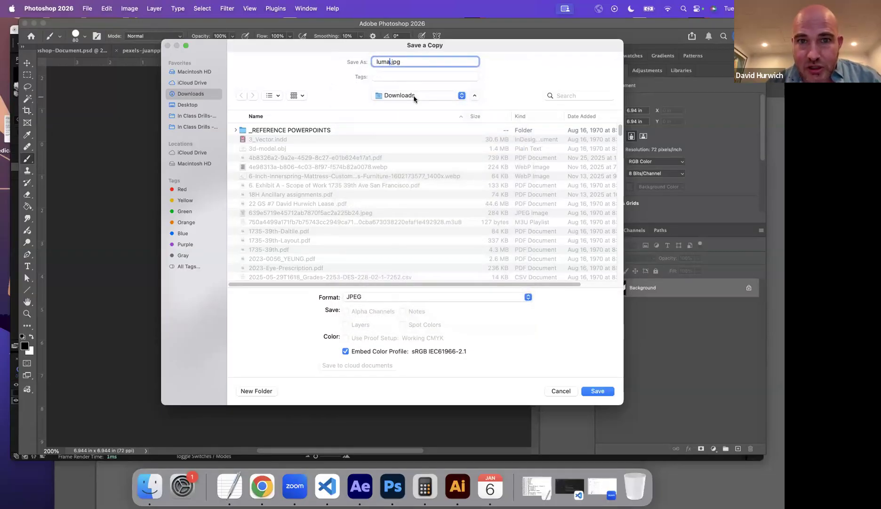
text(ersona)
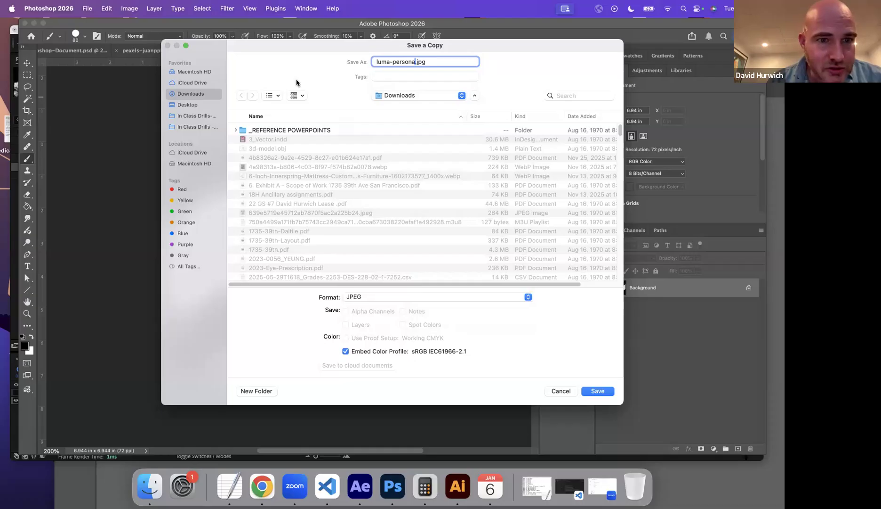
click(200, 116)
click(197, 126)
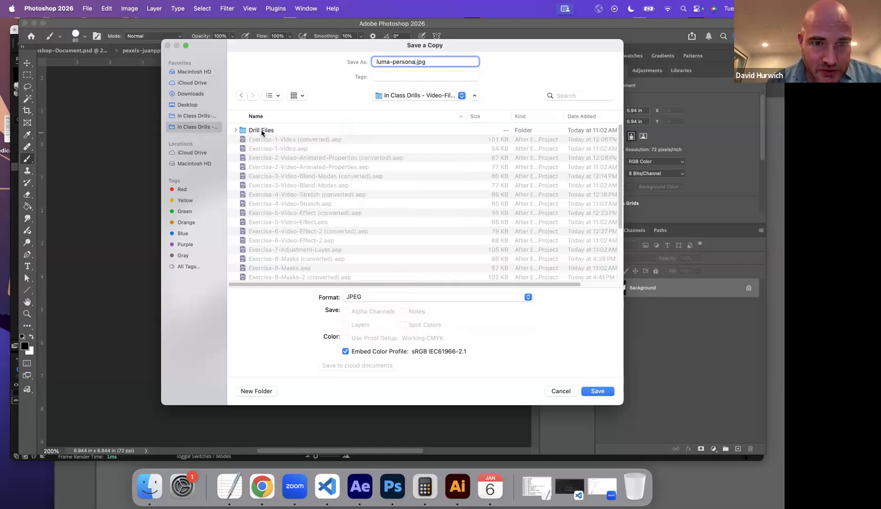
click(262, 131)
double_click(262, 130)
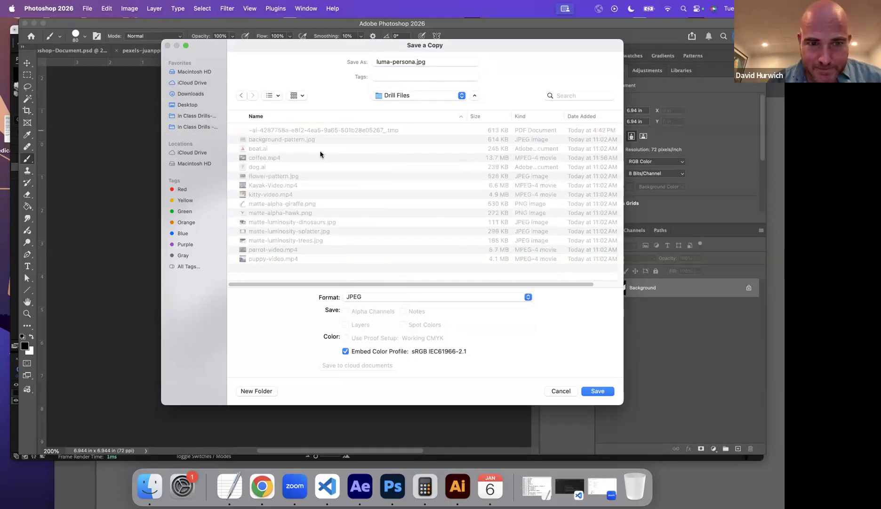
click(605, 394)
click(457, 136)
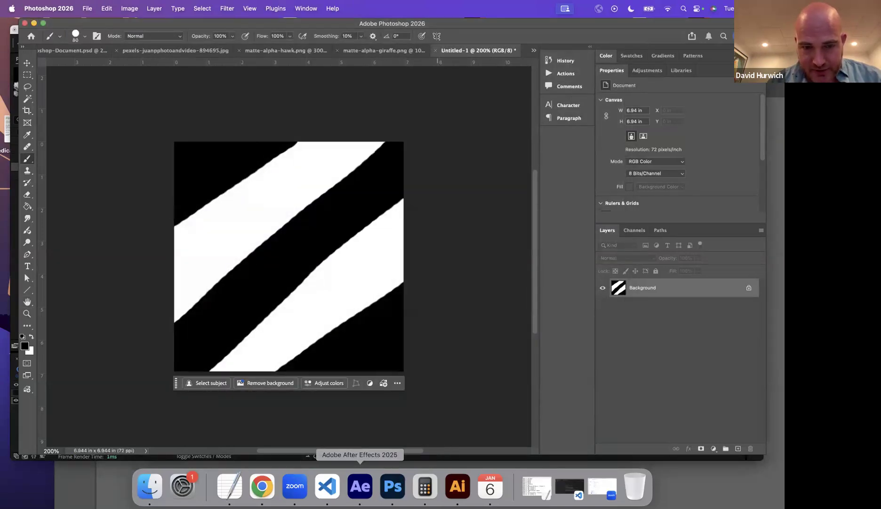
Switch to After Effects and delete the matte-luminosity-trees.jpg layer from the composition.
click(360, 485)
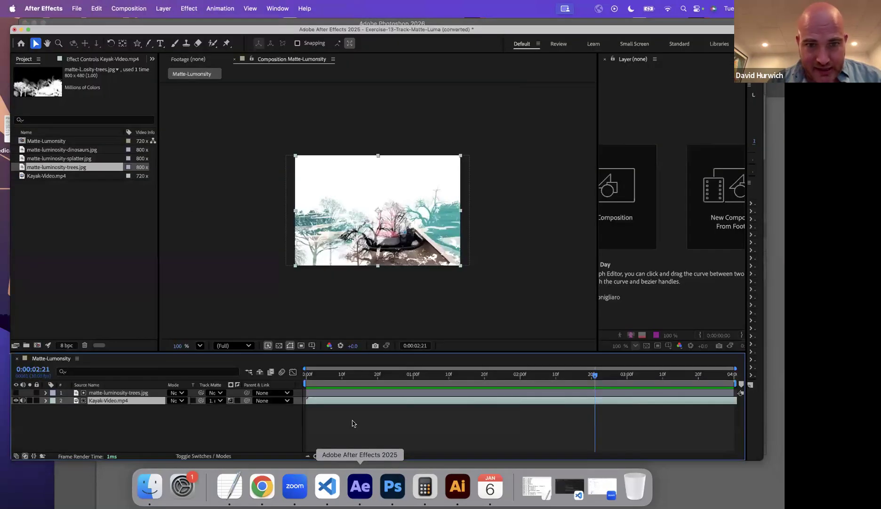
click(125, 394)
key(Delete)
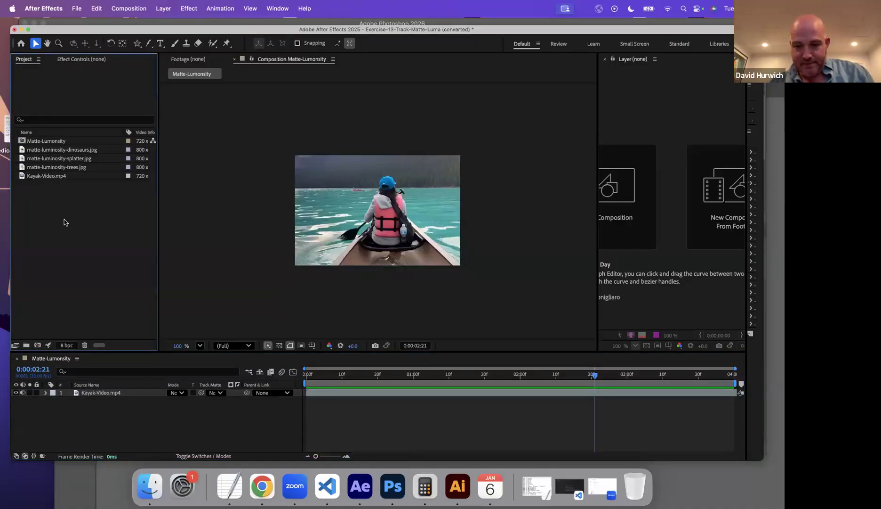
Import luma-persona.jpg from the Drill Files folder as footage.
click(77, 8)
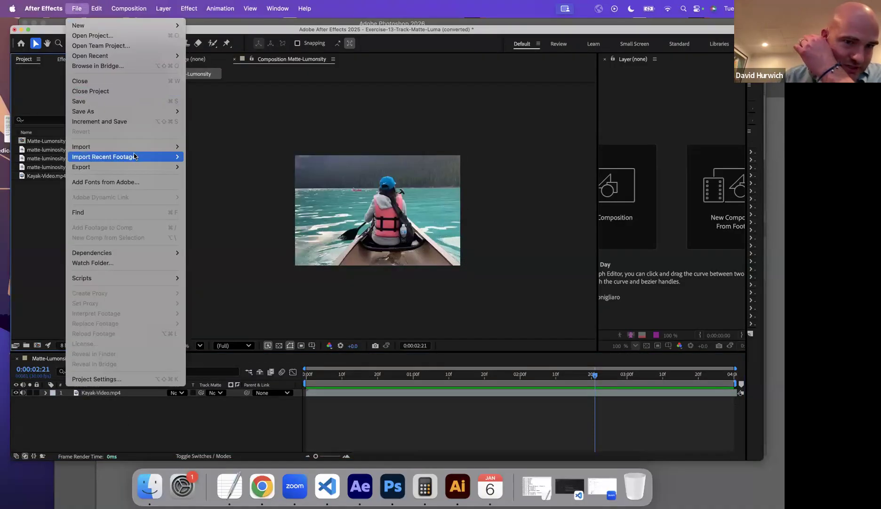
mouse_move(156, 150)
click(198, 147)
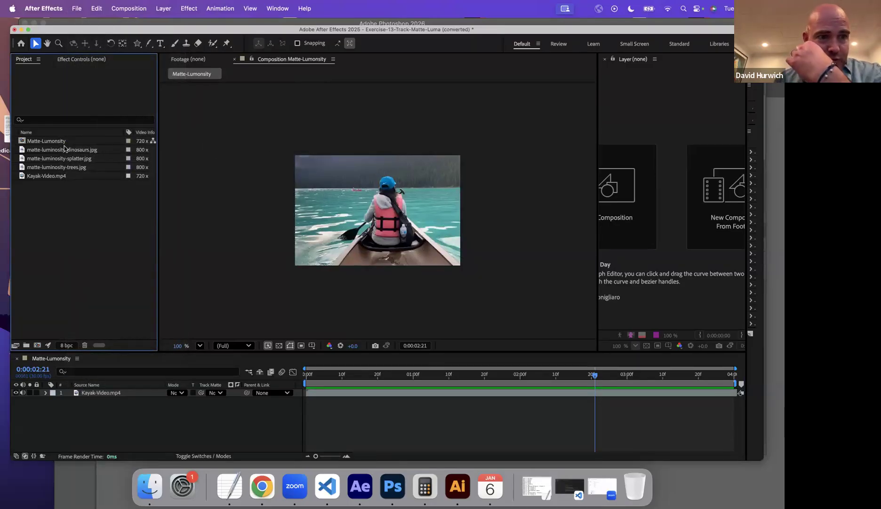
click(77, 9)
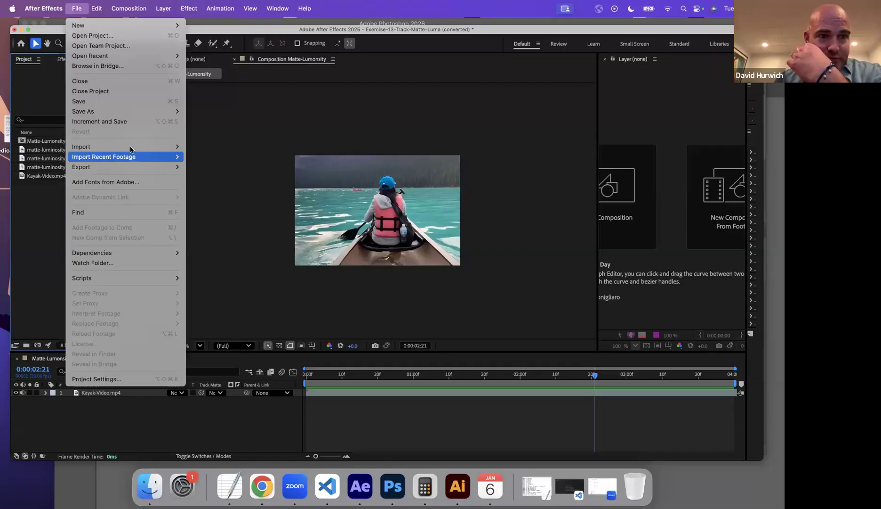
mouse_move(122, 147)
click(202, 150)
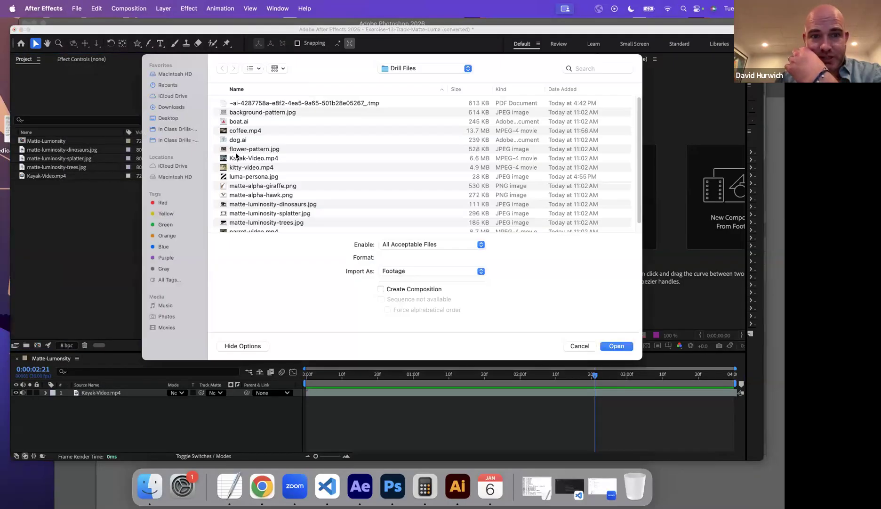
scroll(264, 146, down, 2)
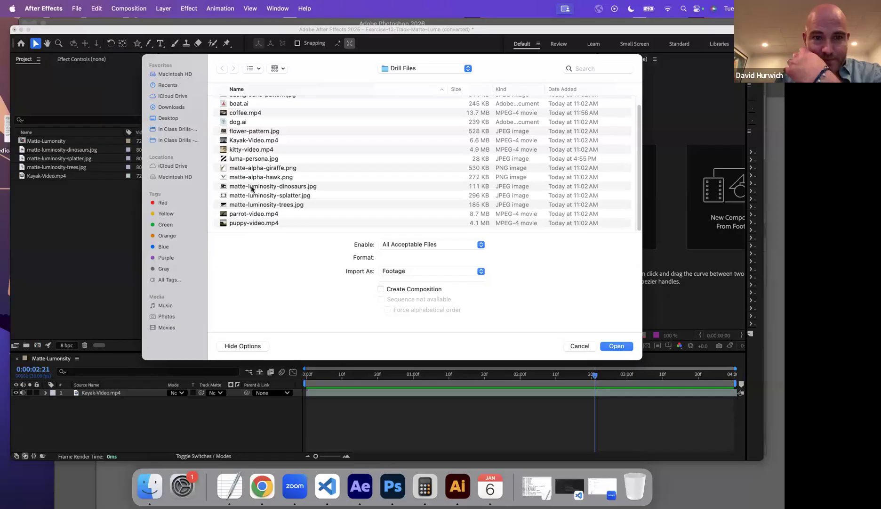
double_click(255, 159)
Place luma-persona.jpg above Kayak-Video.mp4 in the timeline and scale it to 148% to cover the frame.
drag(55, 152, 322, 391)
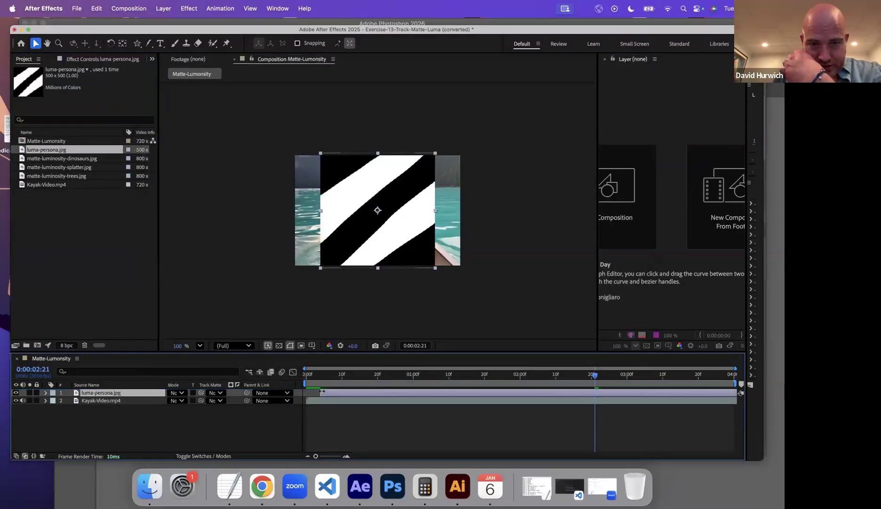
key(s)
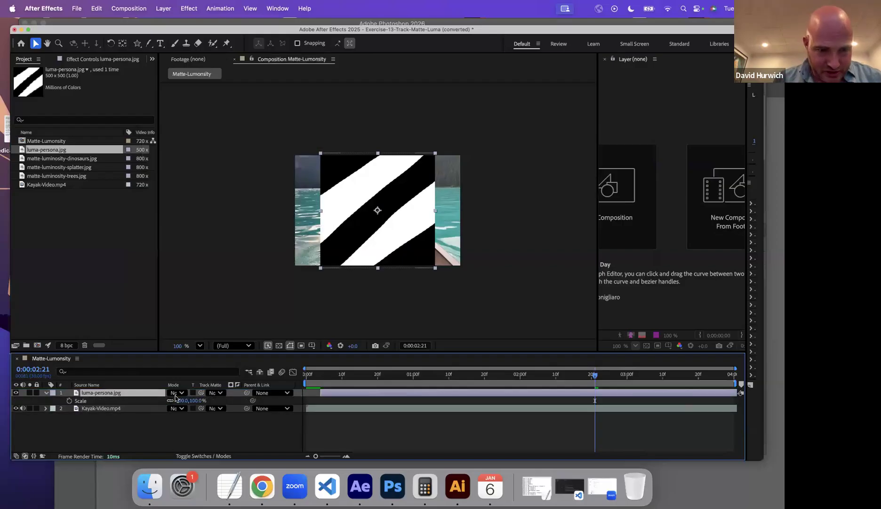
drag(181, 401, 203, 400)
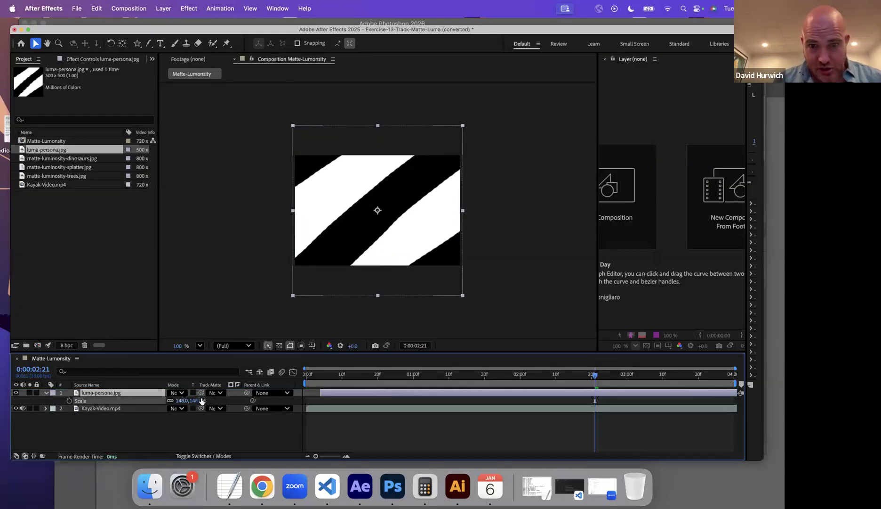
Set the Kayak-Video.mp4 track matte to luma-persona.jpg.
click(219, 409)
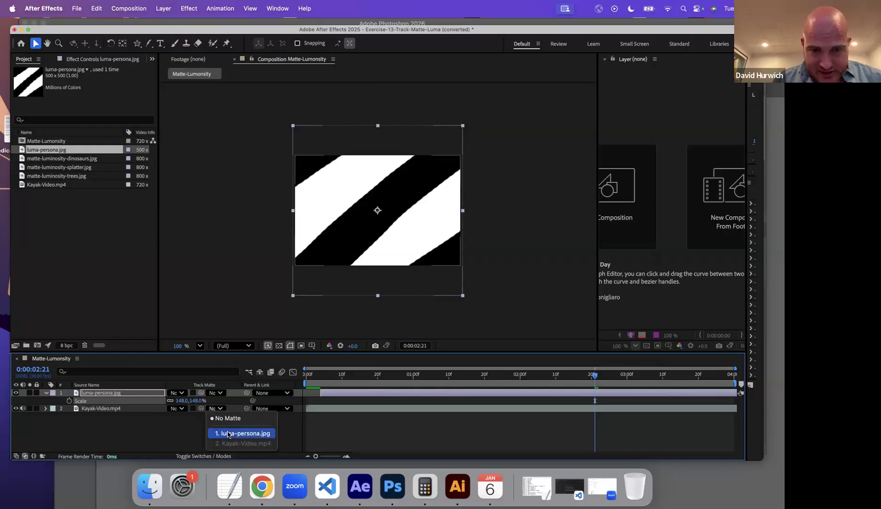
click(238, 433)
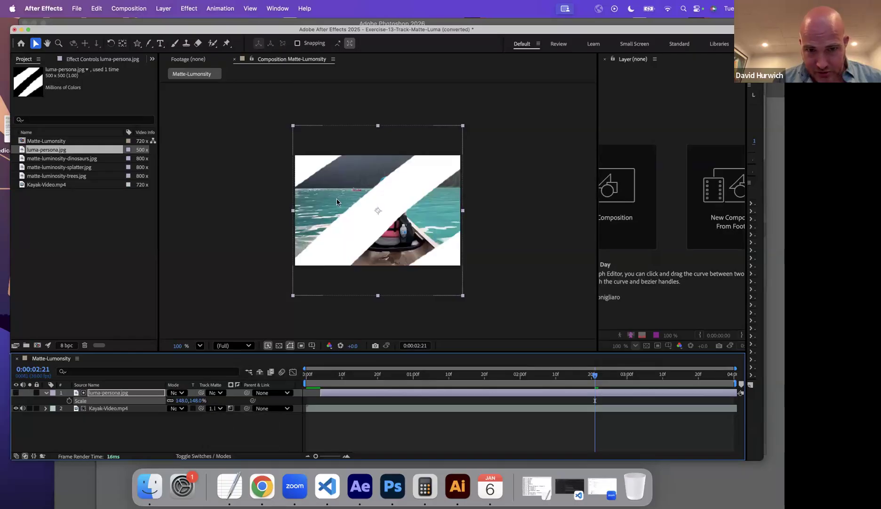
Shift the luma-persona.jpg layer earlier to cover the first frame, and play the composition from the start.
drag(333, 377, 314, 392)
key(Home)
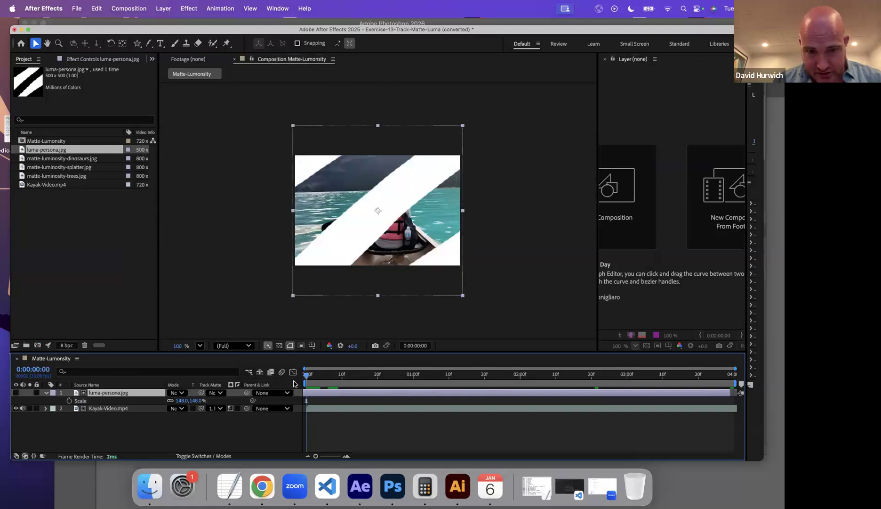
key(space)
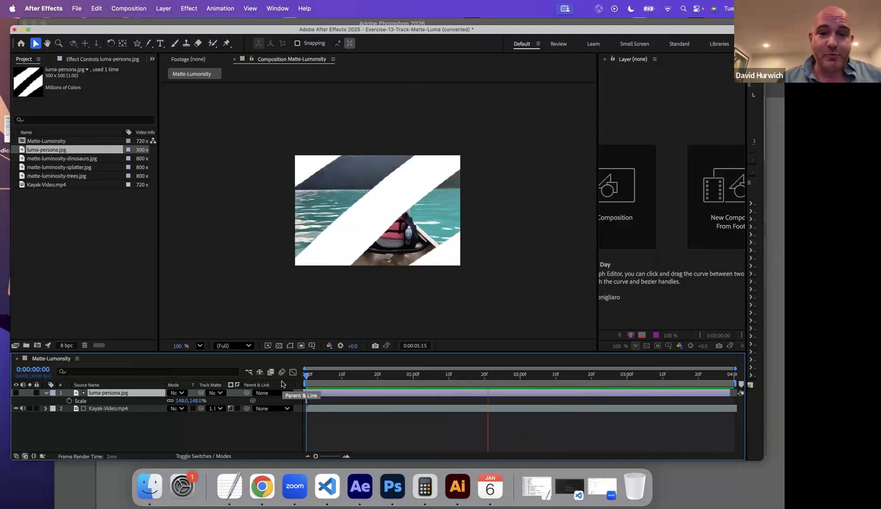
Stop the preview and save the converted luma matte project as Exercise-13-Track-Matte-Luma (converted).aep.
key(space)
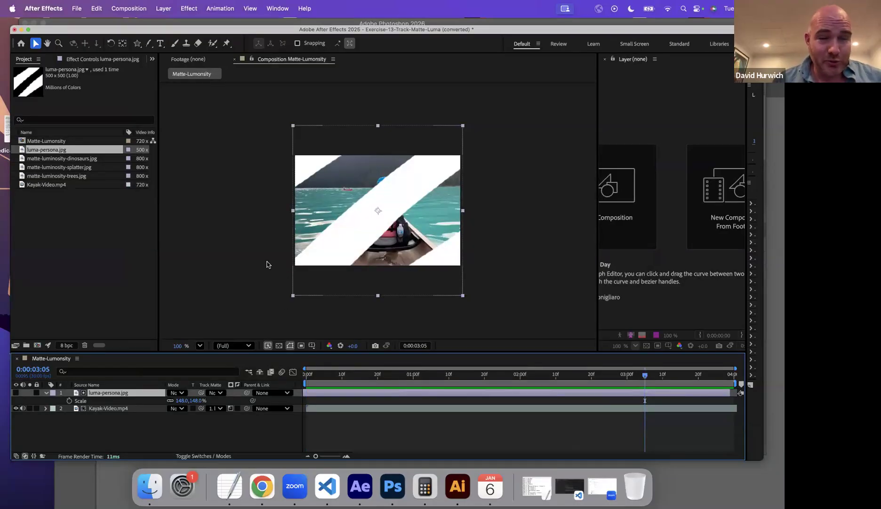
click(109, 228)
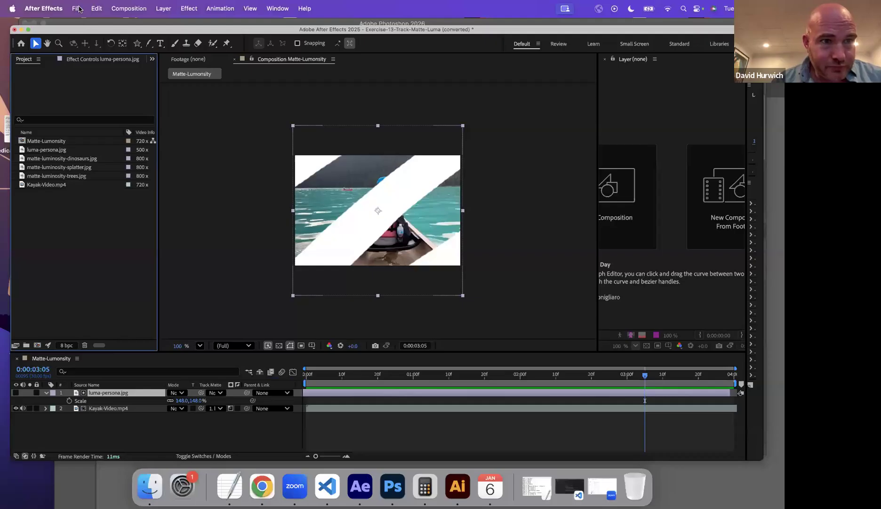
key(super+s)
key(Return)
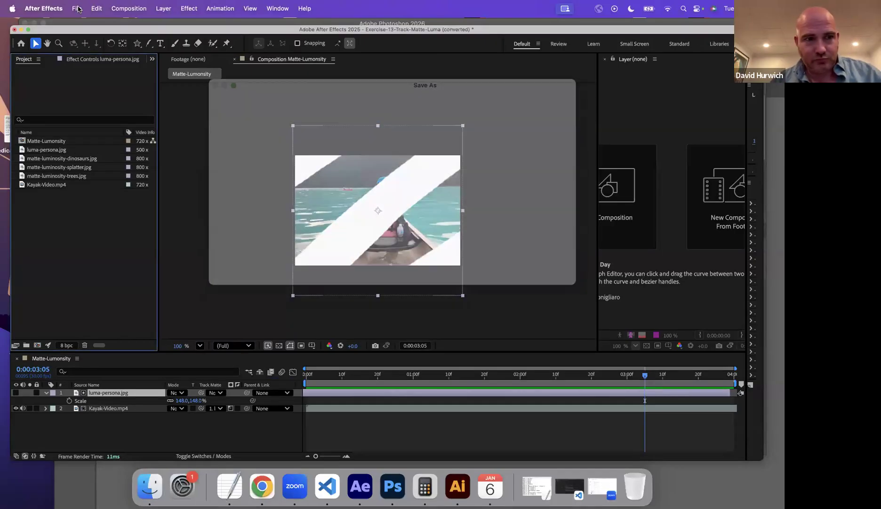
Open Exercise-14-Composition.aep, accept its version conversion, and preview the Puppies composition.
click(77, 8)
click(92, 35)
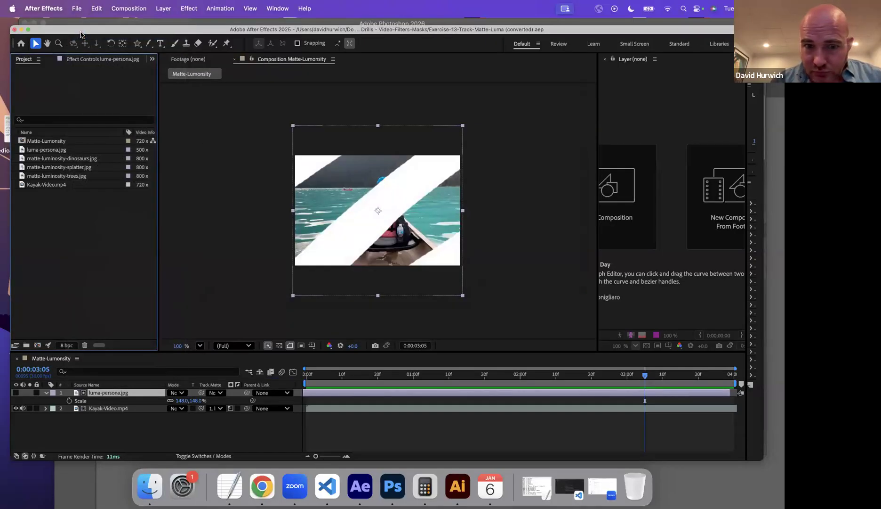
scroll(282, 277, down, 3)
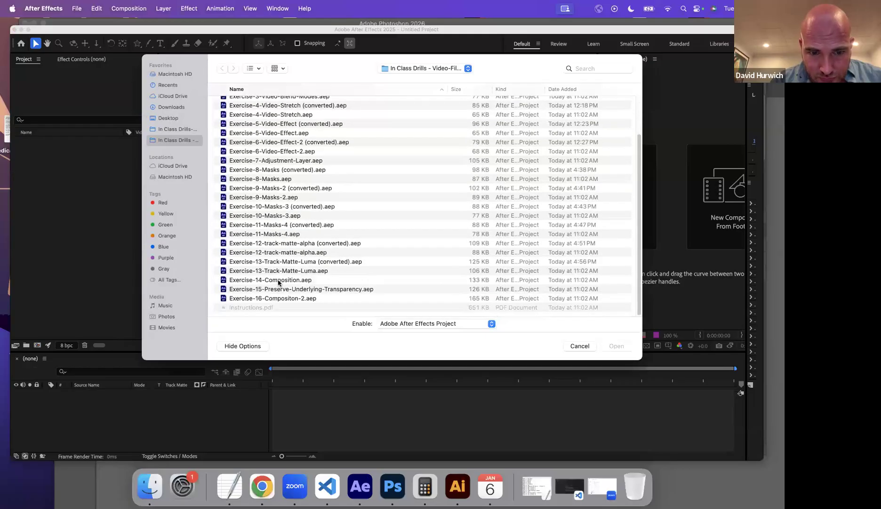
double_click(278, 280)
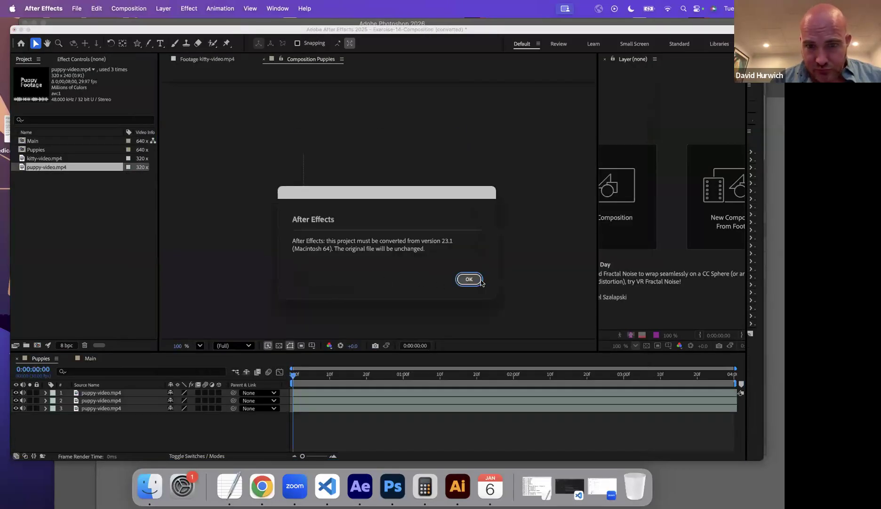
click(469, 279)
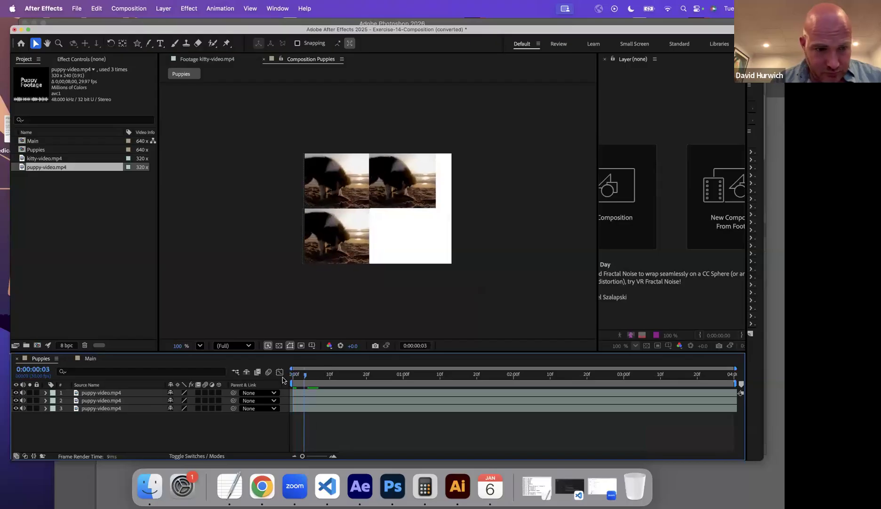
key(space)
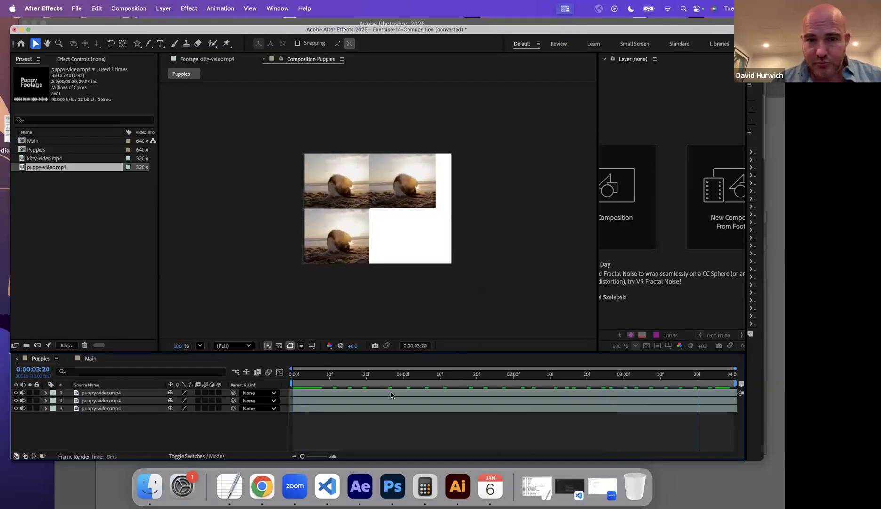
key(space)
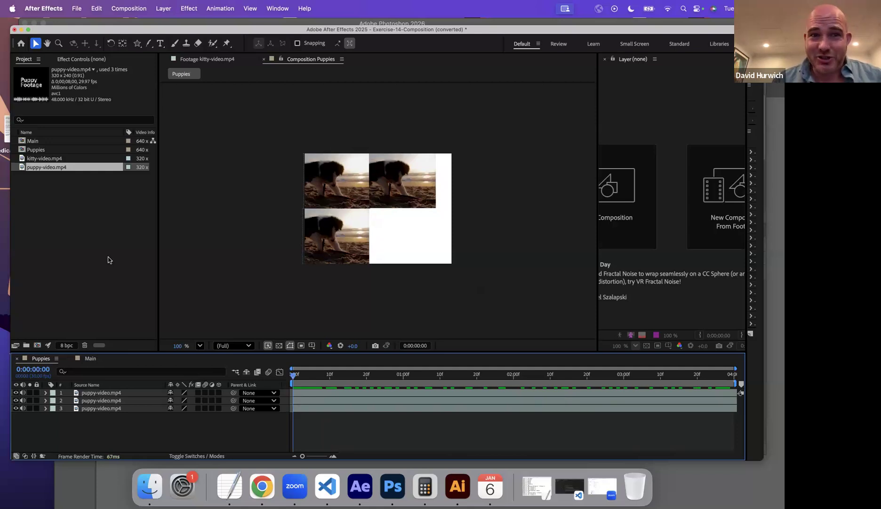
Close the converted Exercise-14-Composition project without saving its changes, leaving an empty untitled project.
click(83, 10)
click(79, 35)
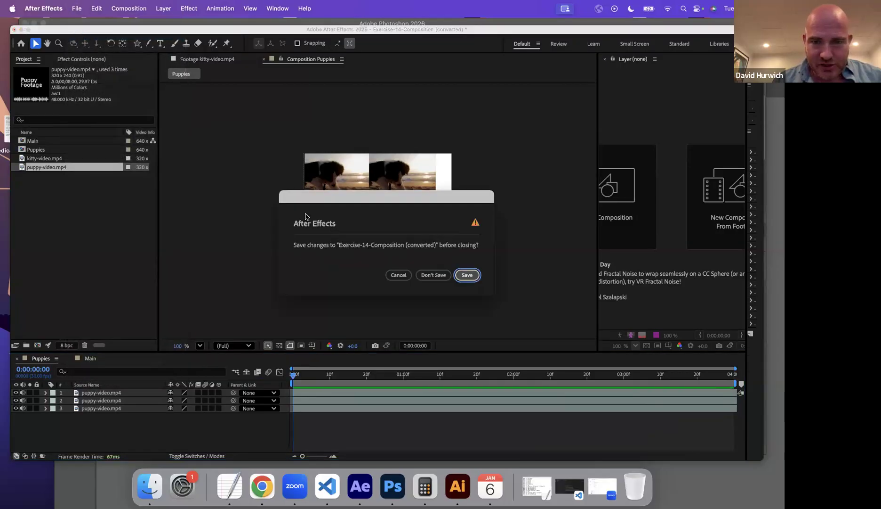
click(433, 275)
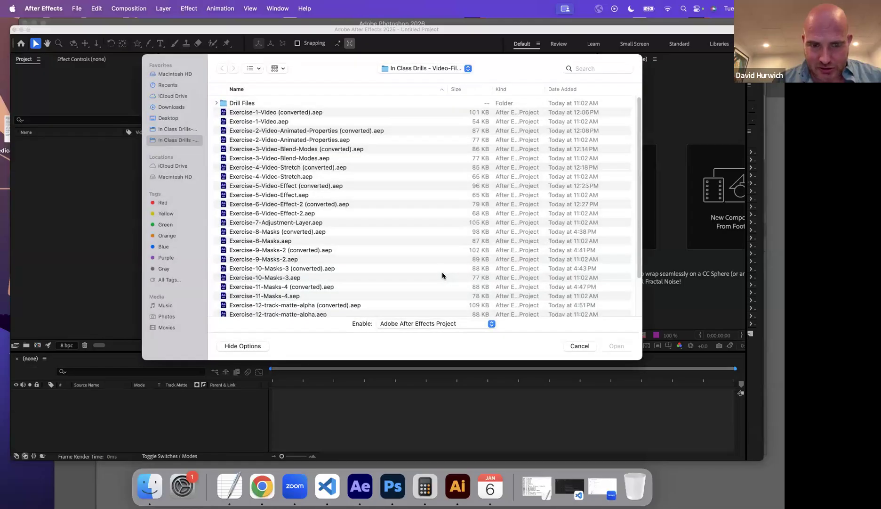
scroll(381, 261, down, 2)
scroll(376, 261, down, 2)
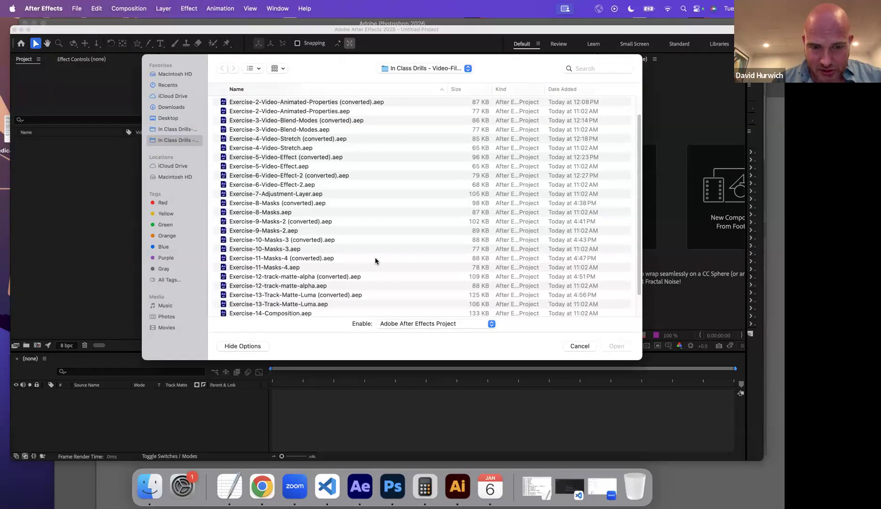
scroll(353, 263, down, 3)
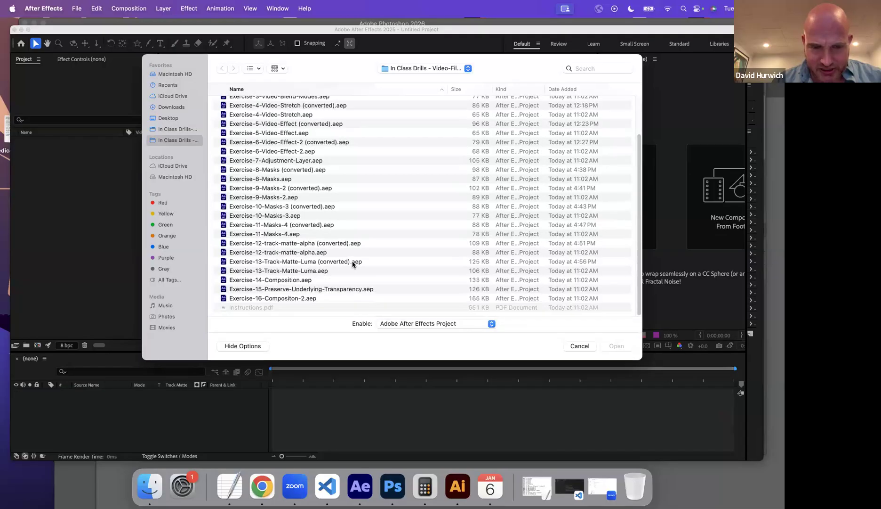
click(579, 345)
click(126, 244)
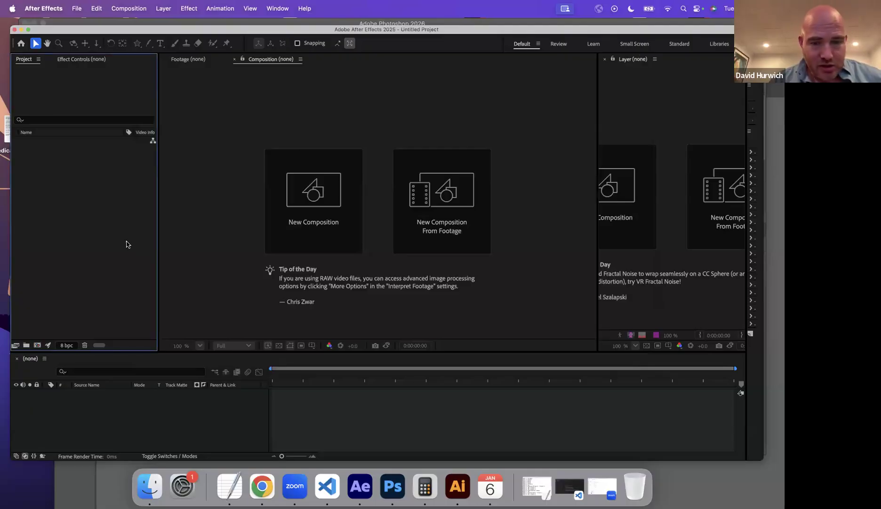
Open Exercise-15-Preserve-Underlying-Transparency.aep and accept its version conversion.
key(super+o)
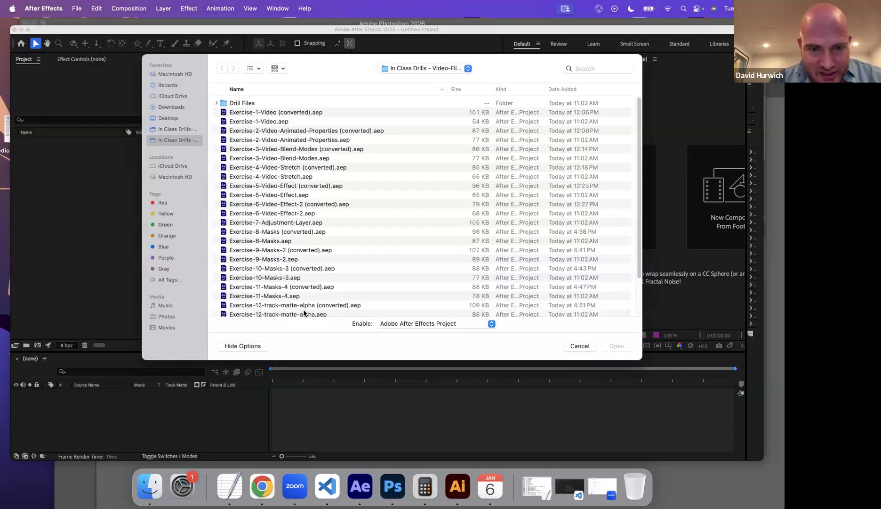
scroll(300, 306, down, 5)
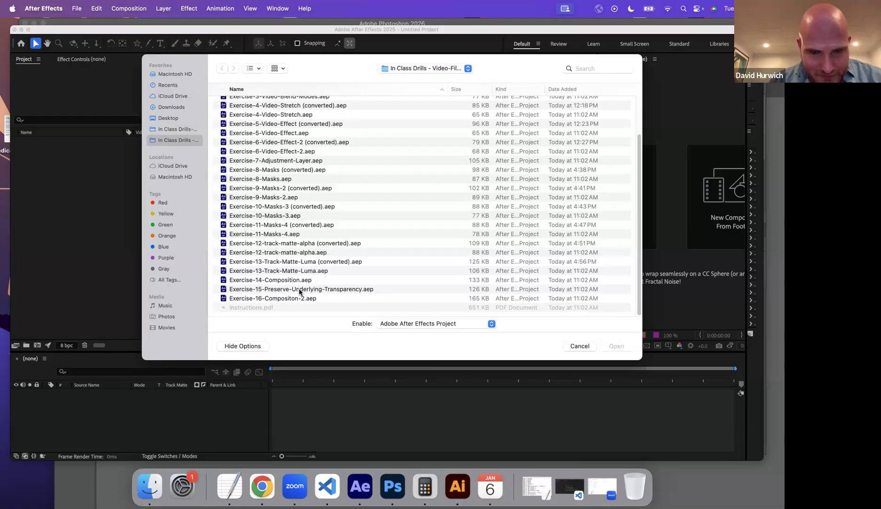
double_click(299, 289)
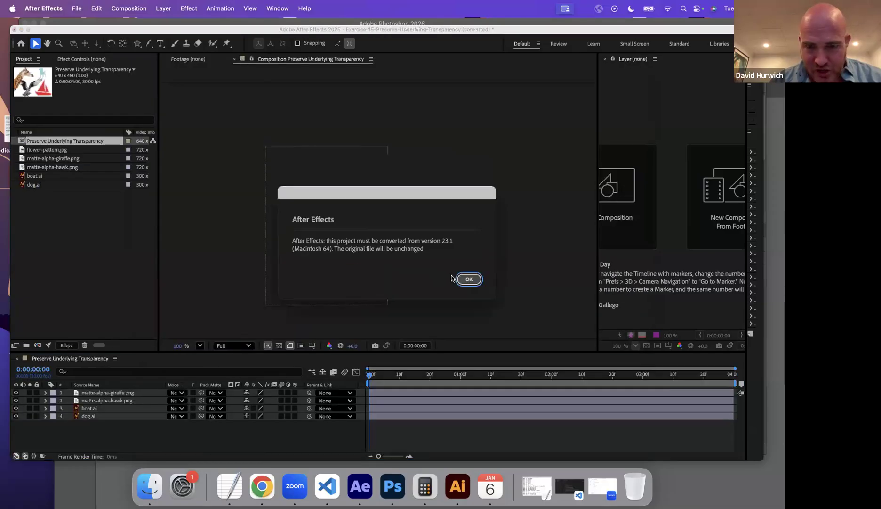
click(469, 280)
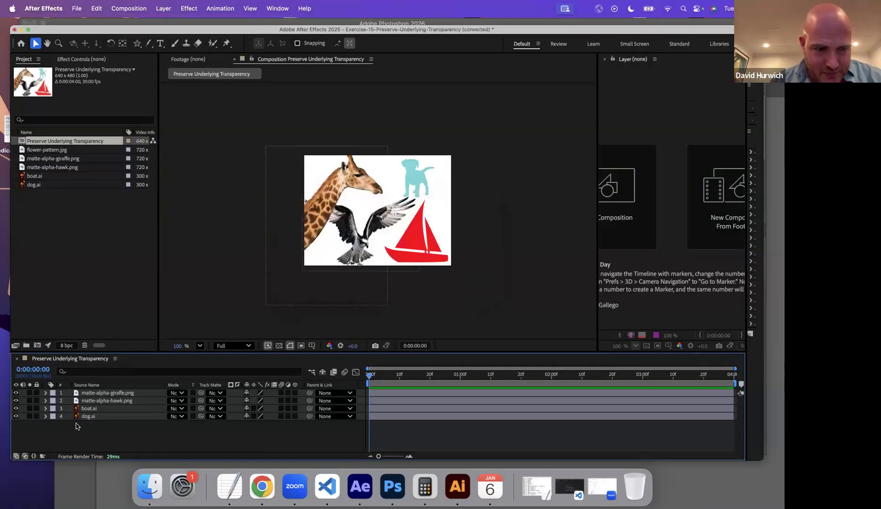
Select the giraffe, hawk, boat and dog layers in turn to identify each one's artwork in the composition.
click(95, 393)
click(95, 401)
click(95, 409)
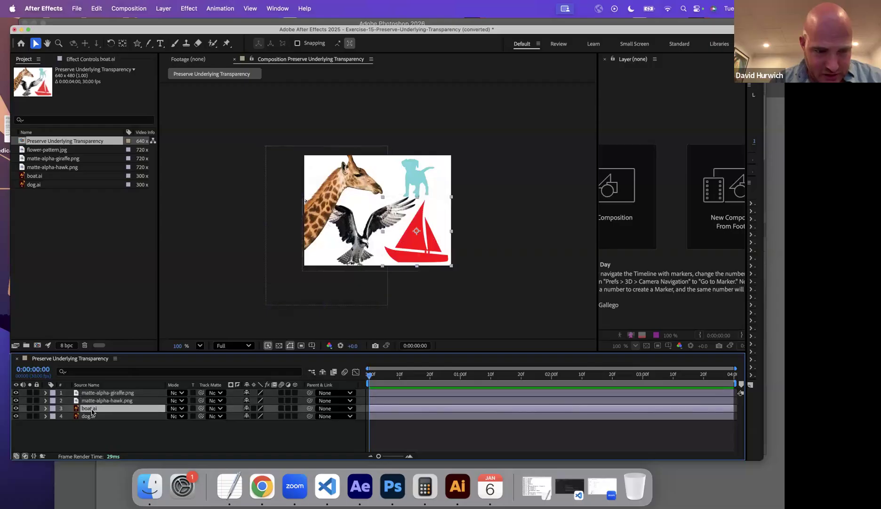
click(91, 417)
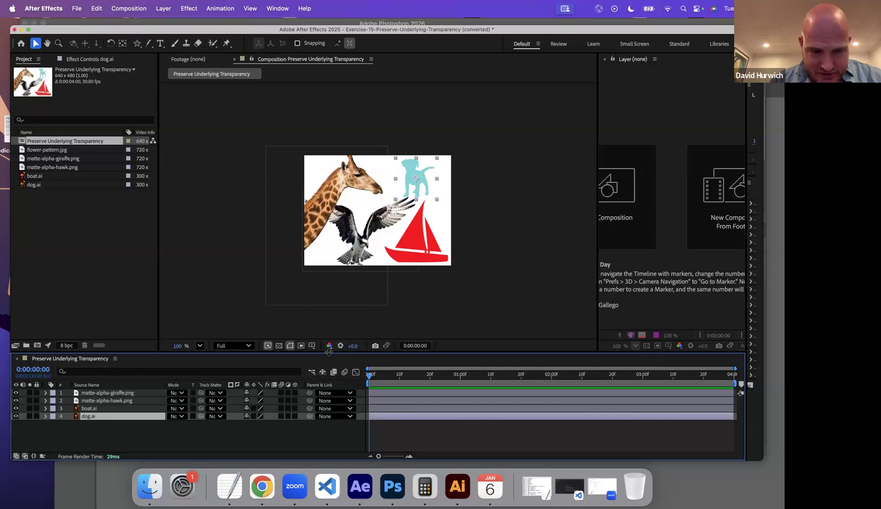
click(114, 394)
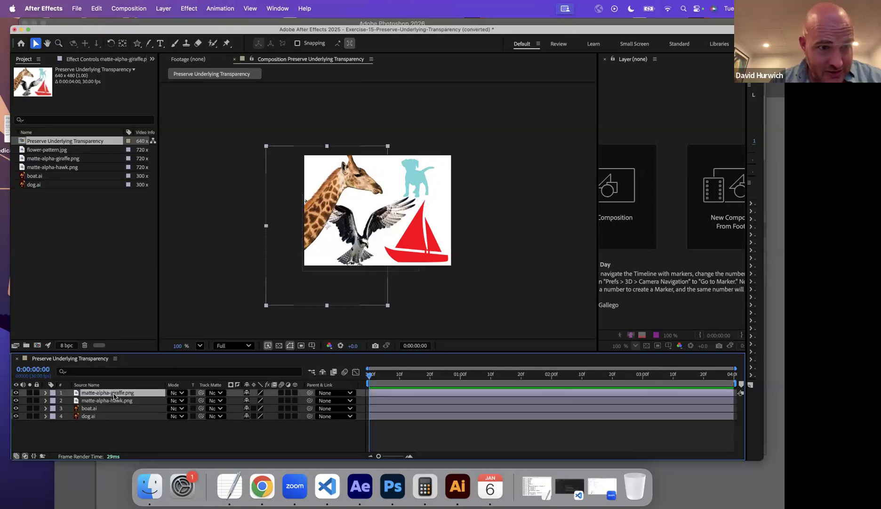
Place flower-pattern.jpg beneath all other timeline layers and set its track matte to matte-alpha-giraffe.png.
click(57, 150)
drag(62, 151, 86, 436)
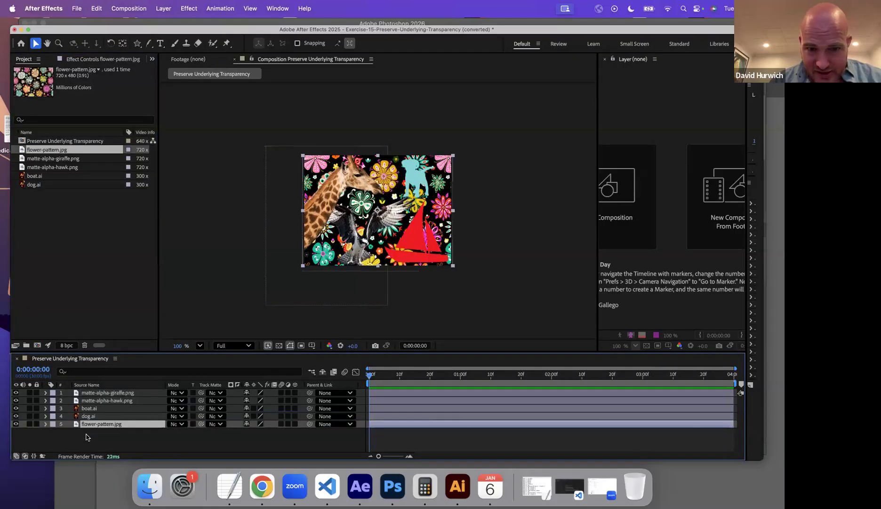
click(210, 424)
click(224, 418)
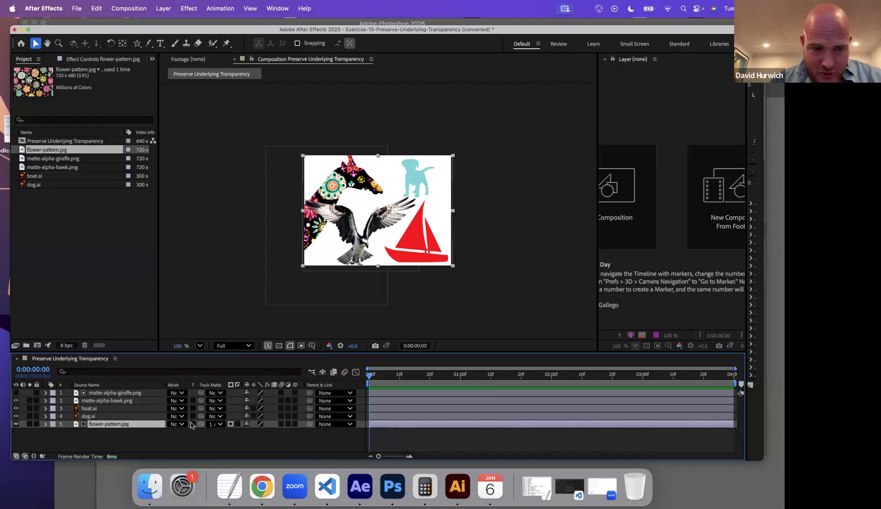
Switch the flower-pattern.jpg track matte through matte-alpha-hawk.png, boat.ai and dog.ai in turn, ending on dog.ai.
click(104, 394)
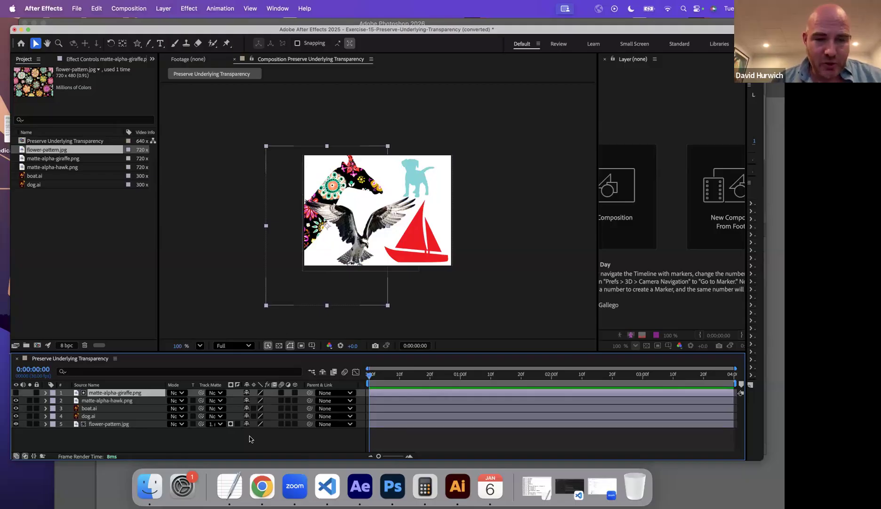
click(214, 423)
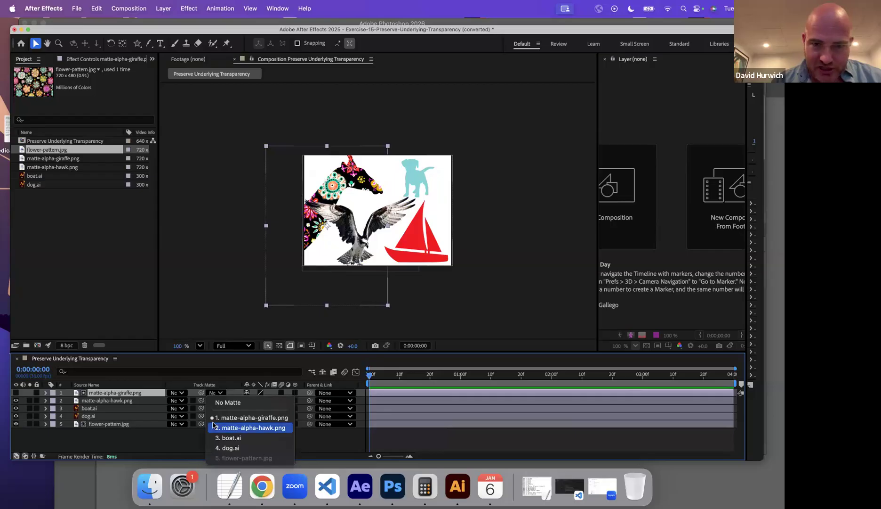
click(213, 426)
click(217, 423)
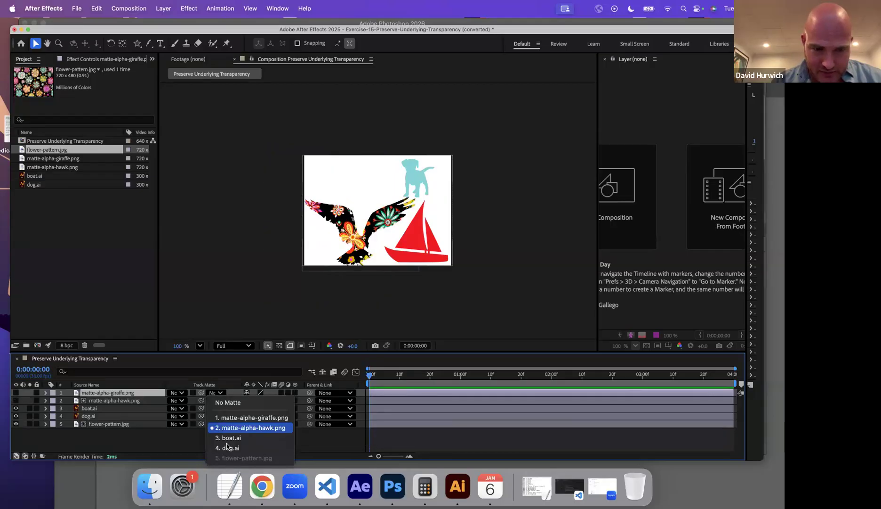
click(228, 437)
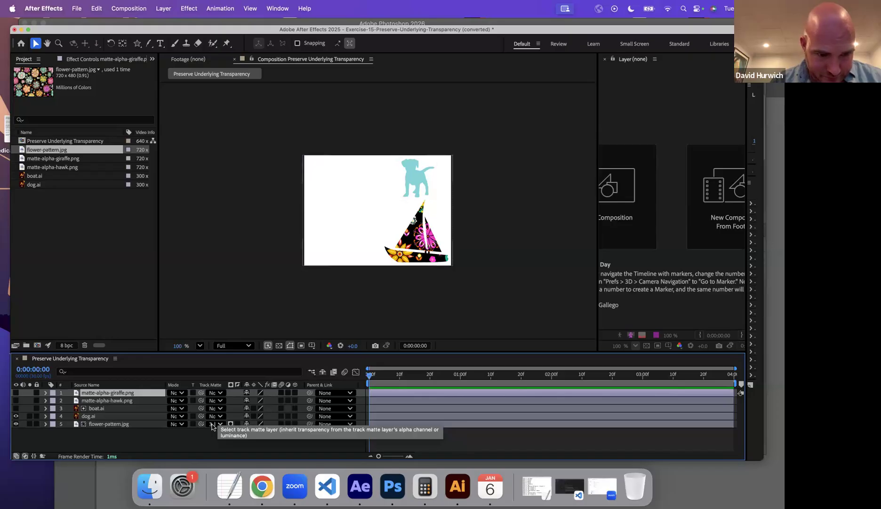
click(213, 427)
click(225, 446)
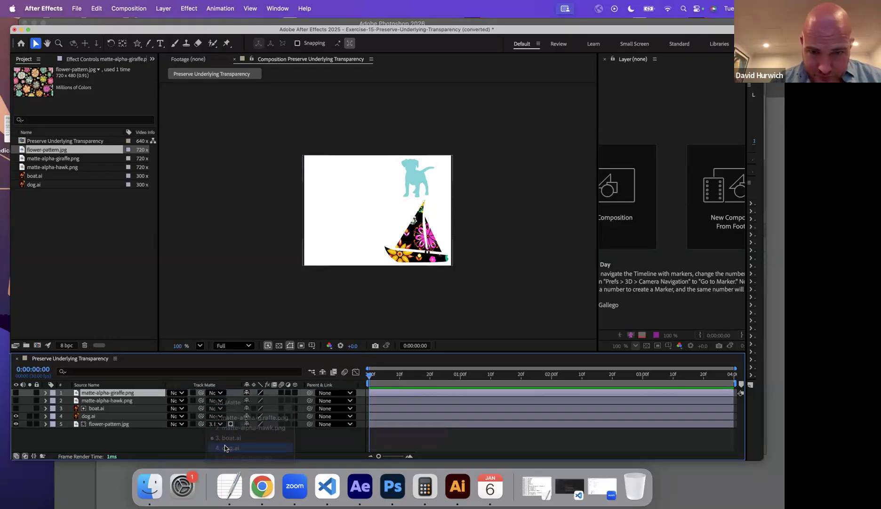
click(217, 424)
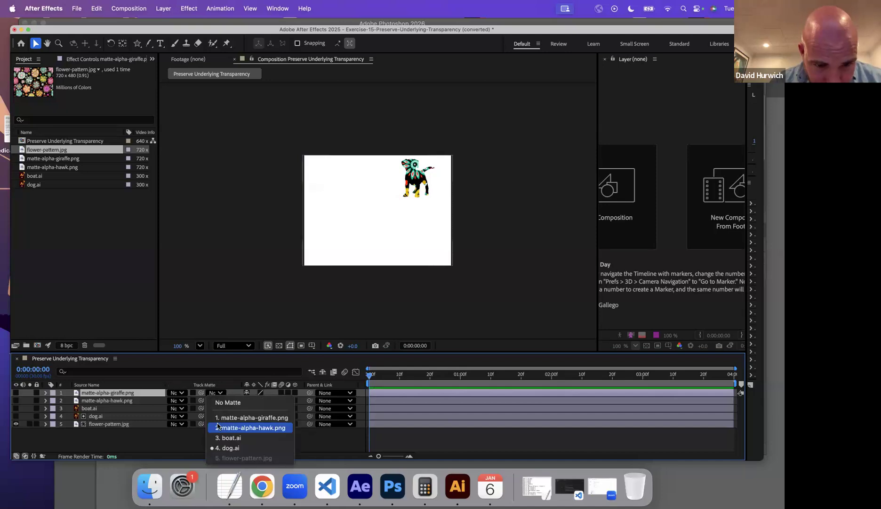
click(164, 426)
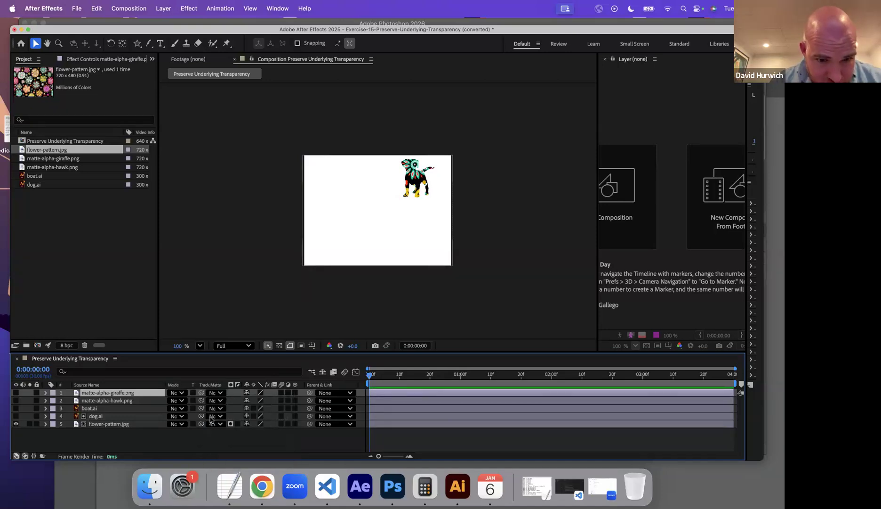
Turn visibility back on for the dog.ai, boat.ai, matte-alpha-hawk.png and matte-alpha-giraffe.png layers.
click(16, 415)
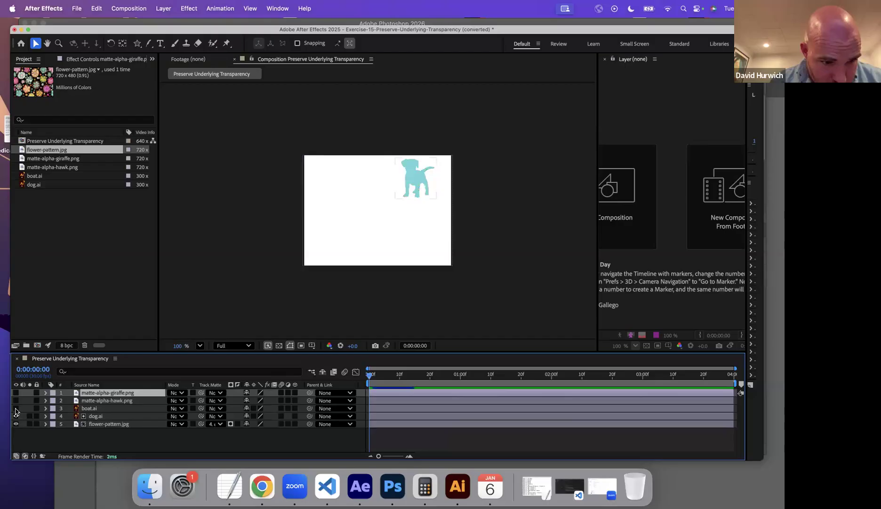
click(15, 408)
click(15, 401)
click(16, 394)
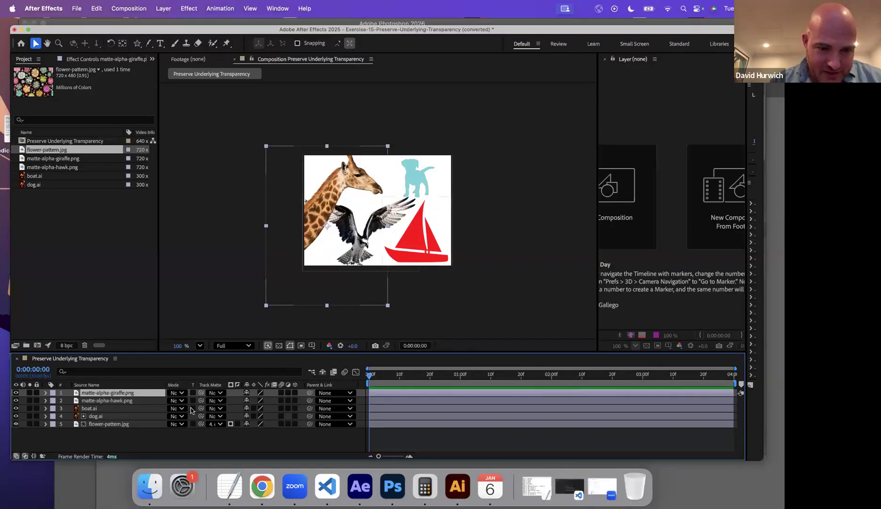
Enable Preserve Underlying Transparency on the giraffe, hawk, boat and flower-pattern layers, and toggle the pattern's alpha/luma matte switch to luma and back to alpha.
click(193, 392)
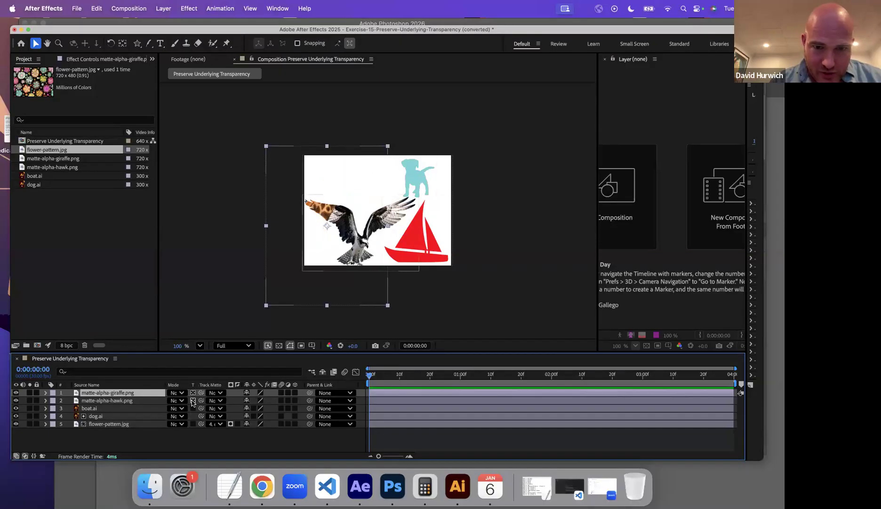
click(192, 400)
click(193, 408)
click(193, 424)
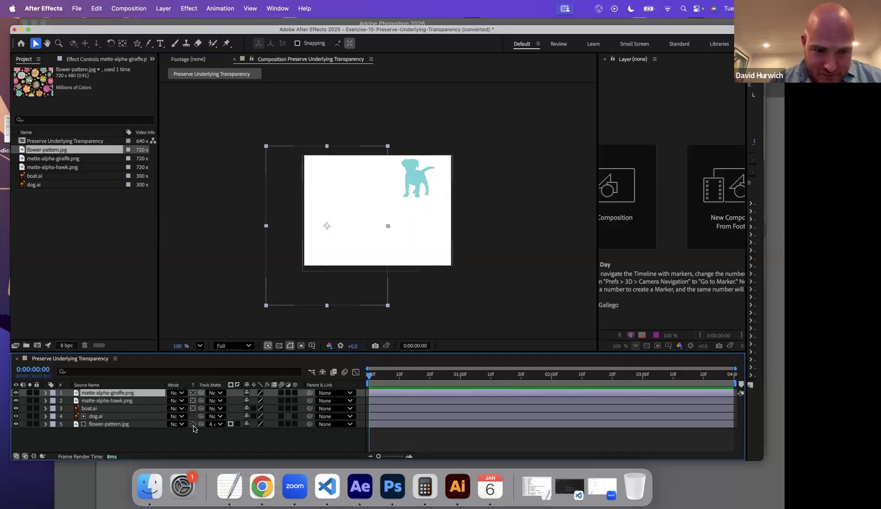
click(230, 424)
click(231, 425)
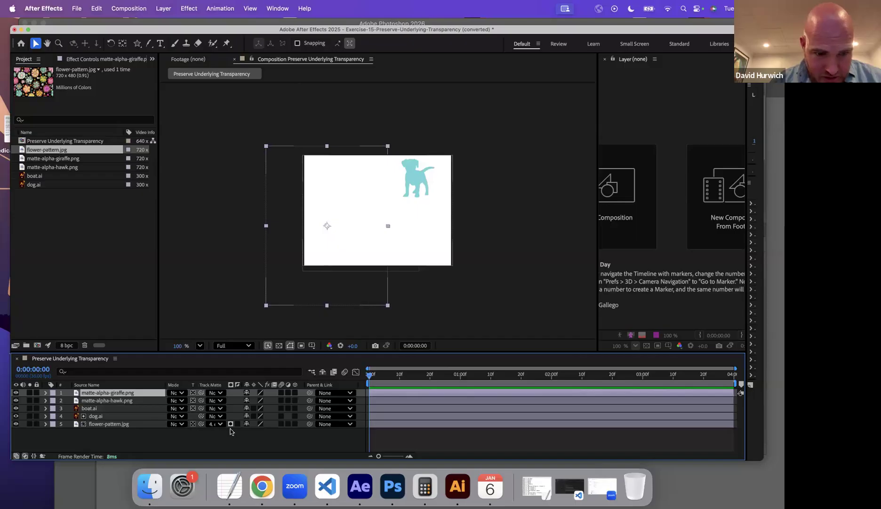
Hide the giraffe, hawk, boat and dog layers and toggle the flower-pattern.jpg matte between alpha and luma.
click(102, 417)
drag(14, 416, 16, 401)
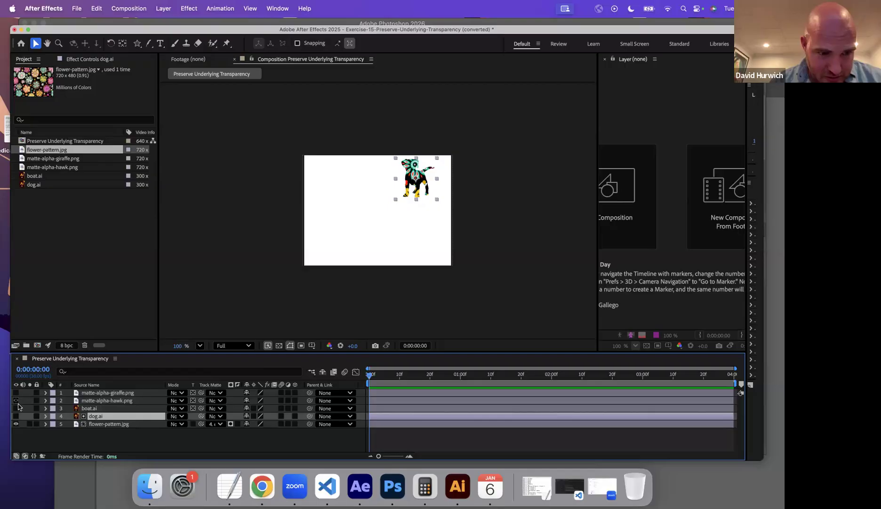
click(230, 424)
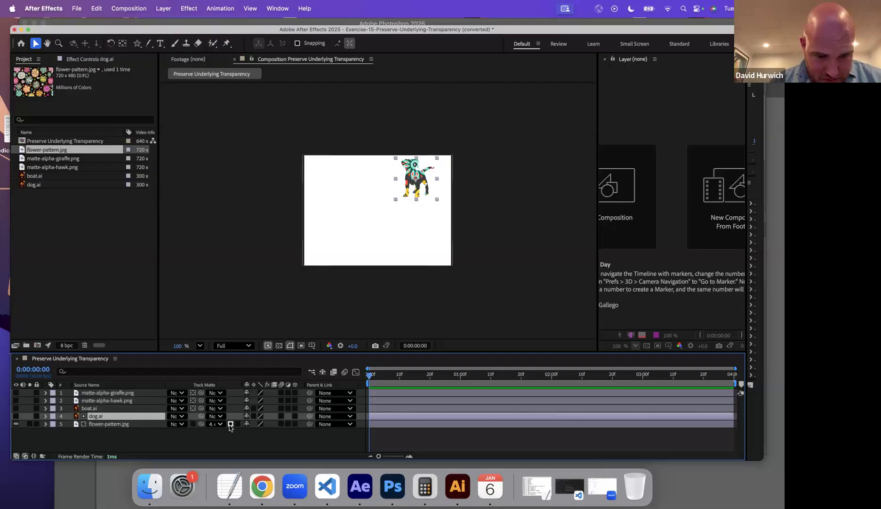
Set the flower-pattern.jpg track matte to No Matte and make the dog, boat, hawk and giraffe layers visible.
click(216, 424)
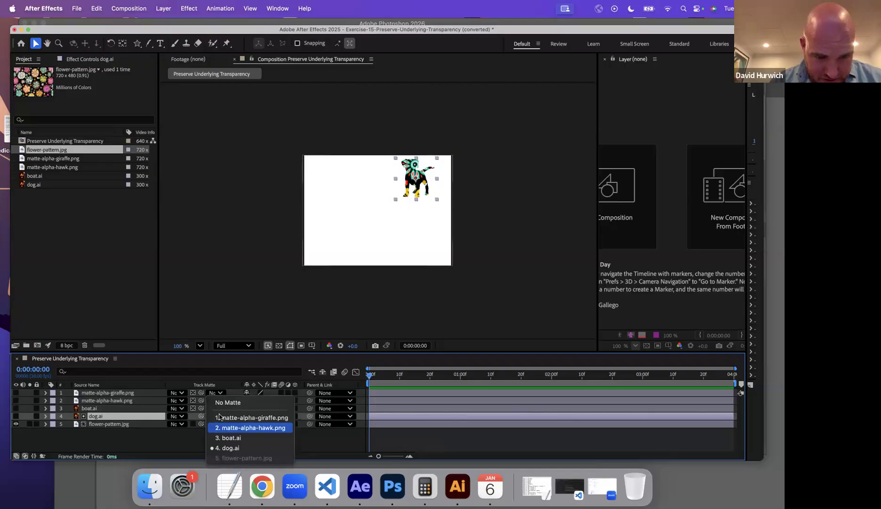
click(228, 402)
drag(15, 417, 16, 392)
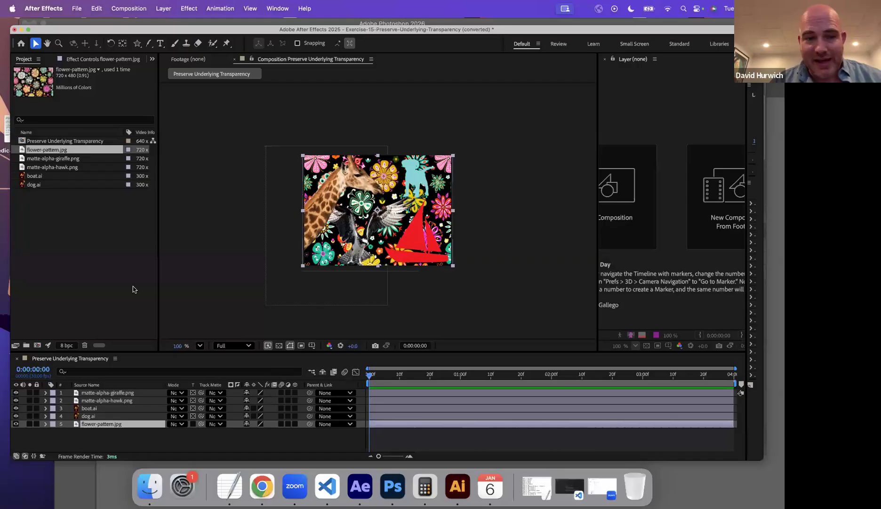
Move flower-pattern.jpg above all other layers and turn off Preserve Underlying Transparency for the four artwork layers.
click(94, 424)
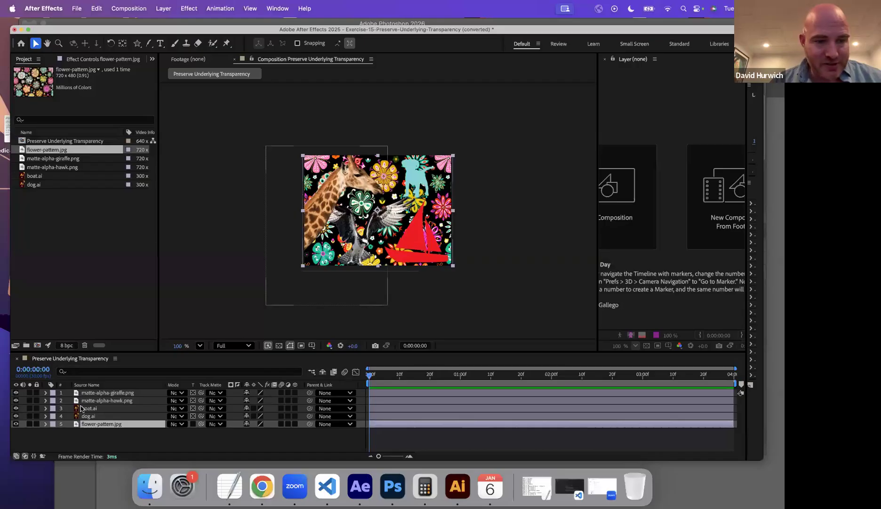
drag(94, 424, 101, 392)
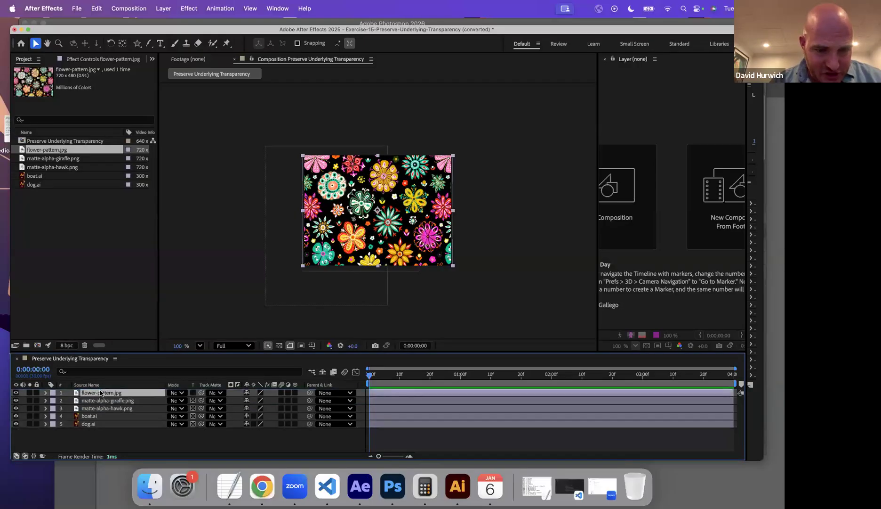
drag(192, 424, 192, 400)
Switch Preserve Underlying Transparency on and off for flower-pattern.jpg, and hide that layer.
click(192, 393)
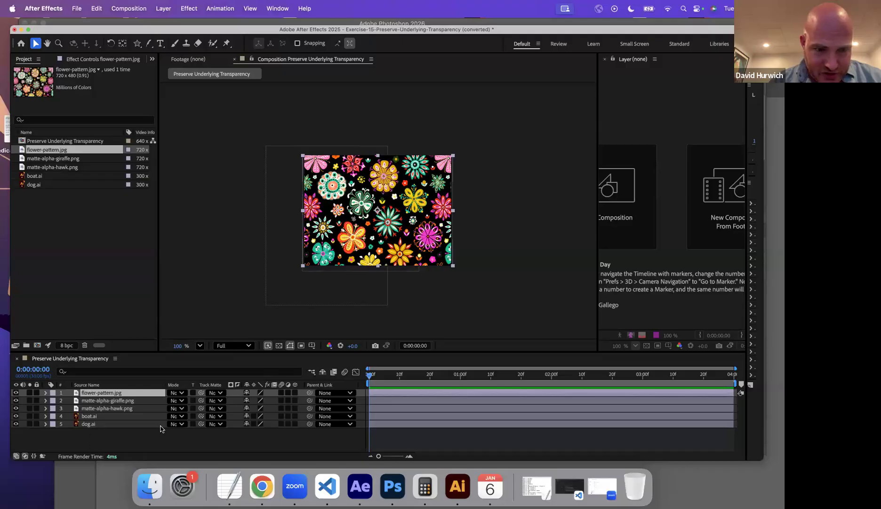
click(192, 393)
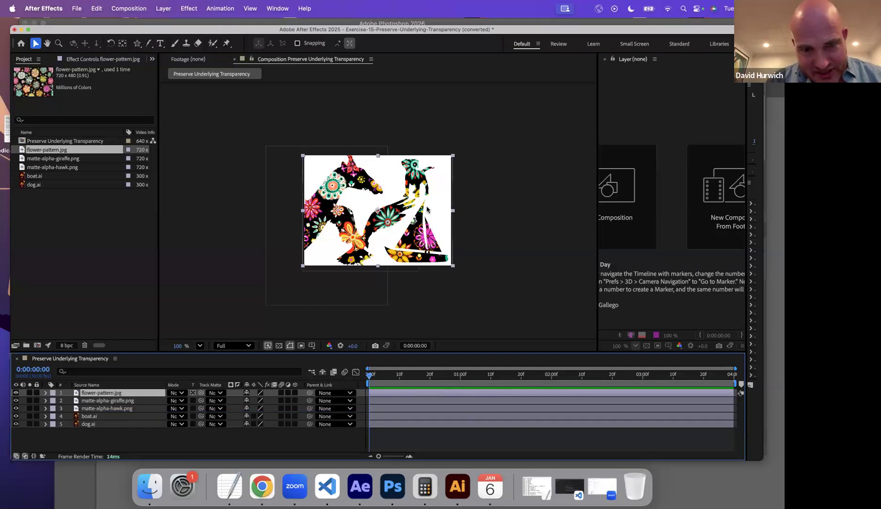
click(192, 393)
click(16, 393)
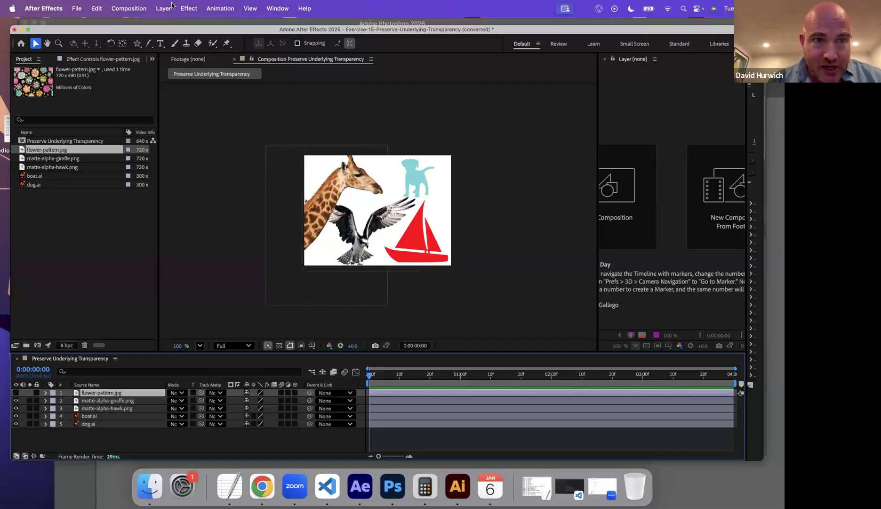
Draw a red star with a 2 px stroke over the giraffe's lower neck using the Star tool.
click(138, 44)
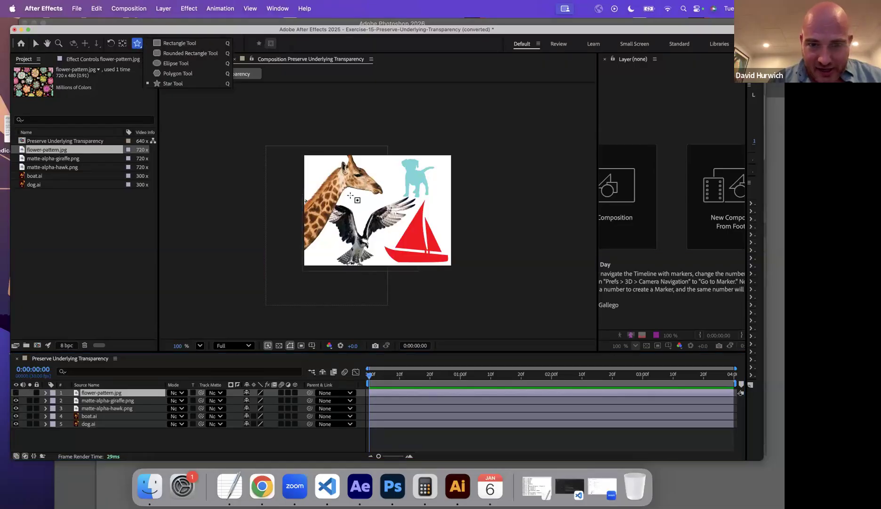
click(332, 254)
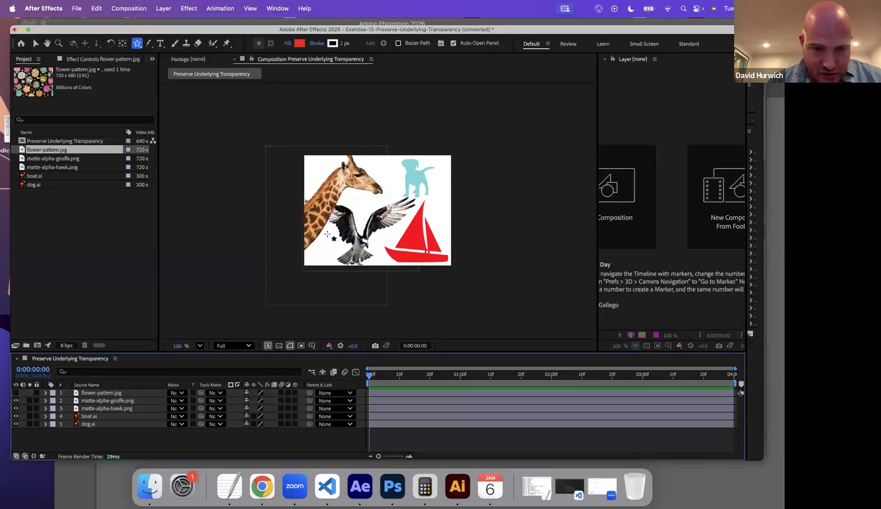
drag(325, 234, 333, 249)
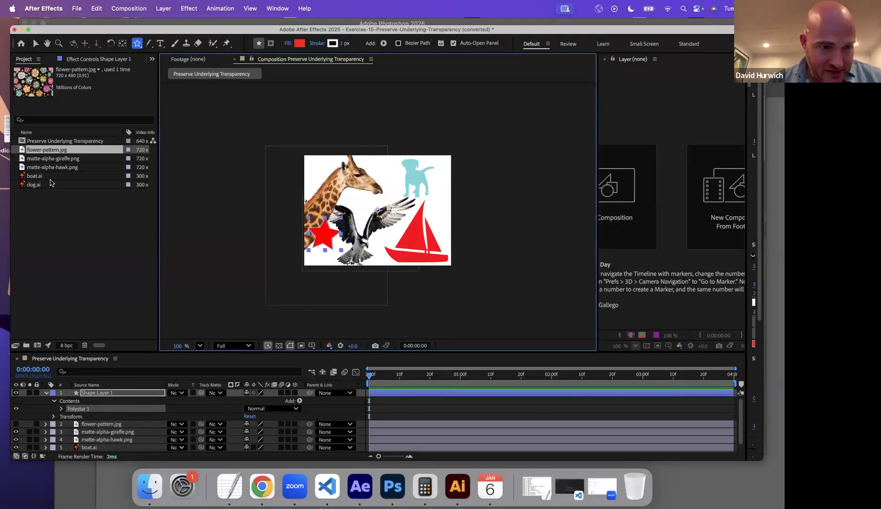
Add a second boat.ai near the centre of the composition and collapse the star layer's properties.
click(42, 178)
drag(44, 178, 373, 212)
click(35, 42)
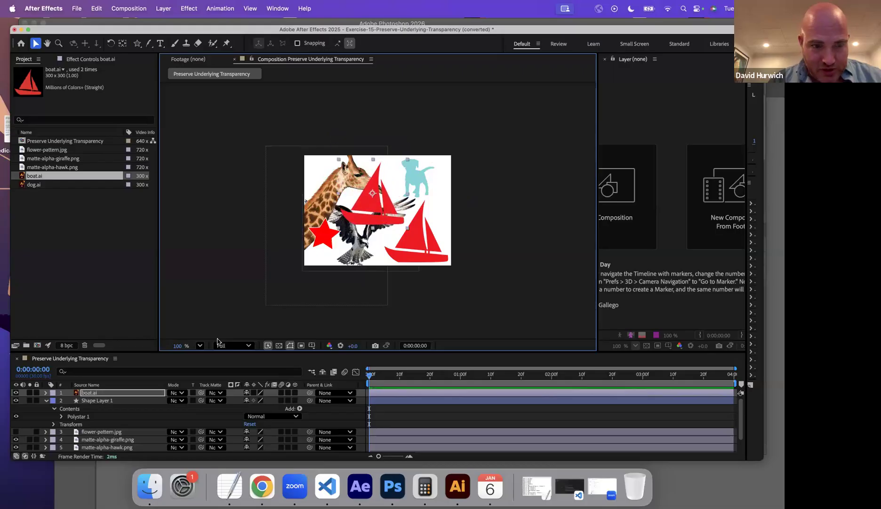
click(47, 401)
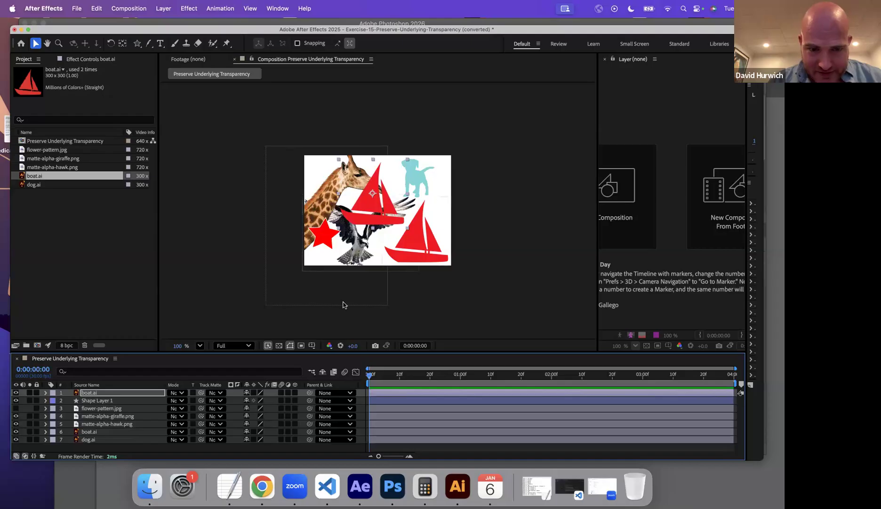
Move flower-pattern.jpg above all layers and make it visible with Preserve Underlying Transparency enabled.
click(193, 393)
click(193, 393)
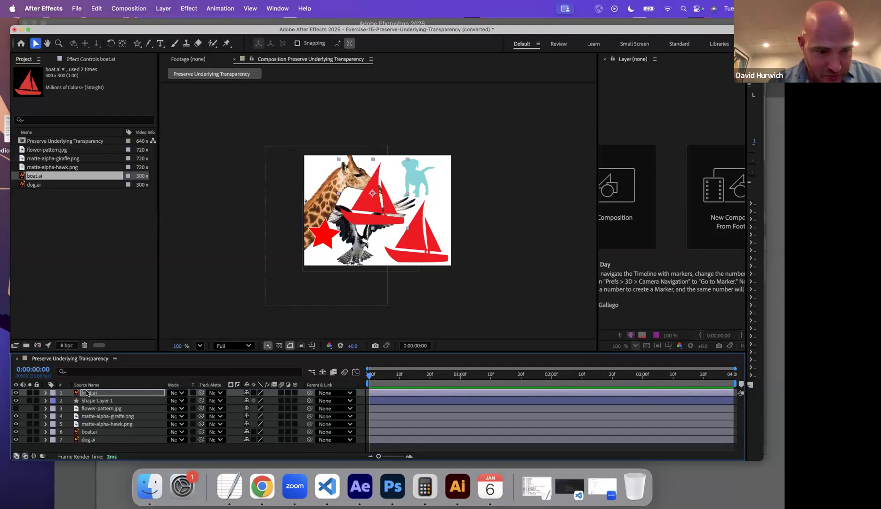
click(88, 409)
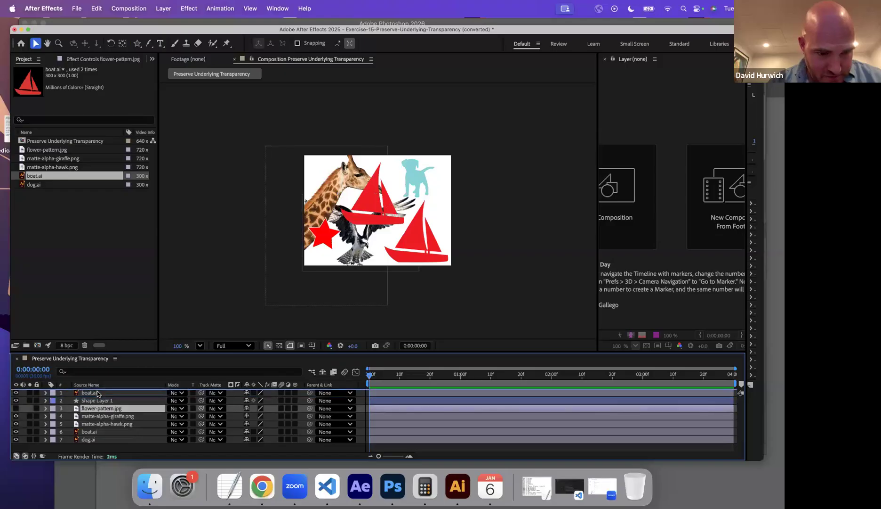
key(super+shift+bracketright)
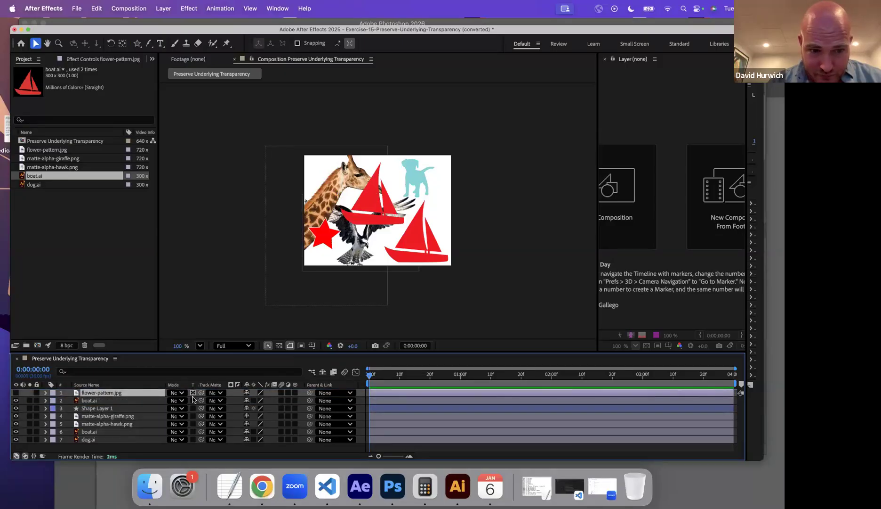
click(15, 393)
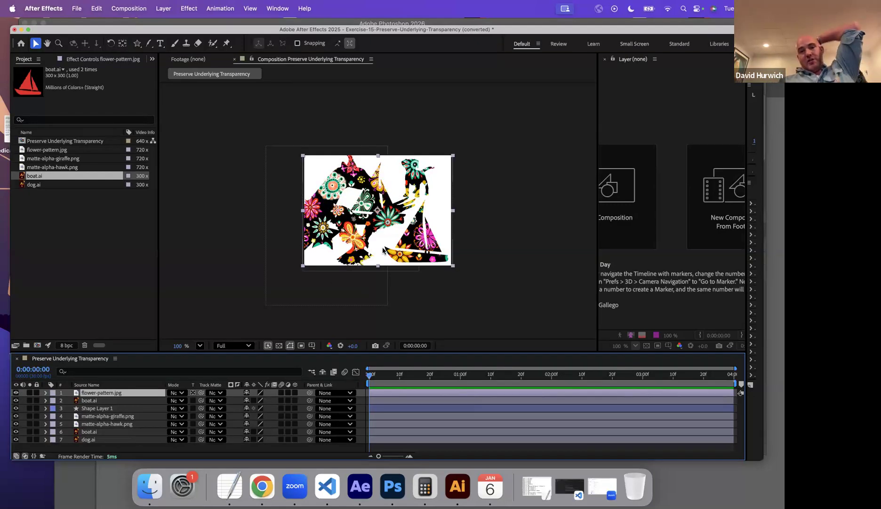
Delete the flower-pattern.jpg layer and import coffee.mp4 as the top timeline layer in its place.
key(space)
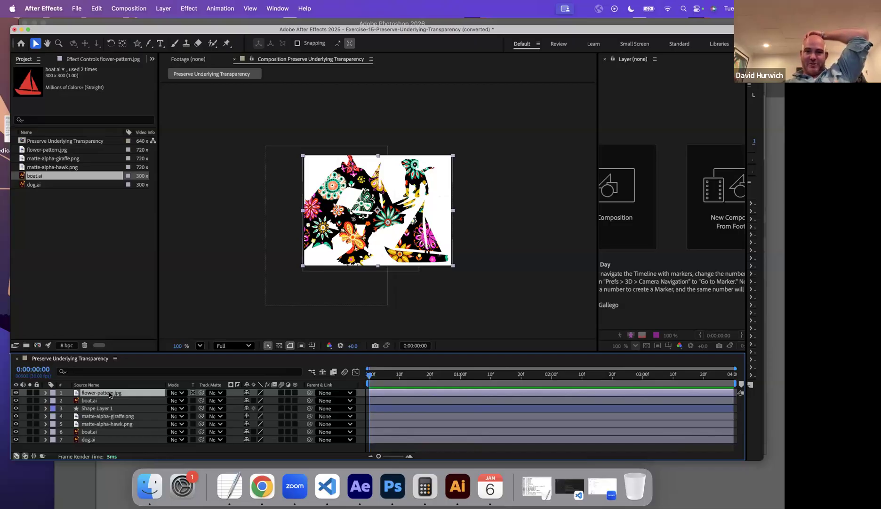
key(Delete)
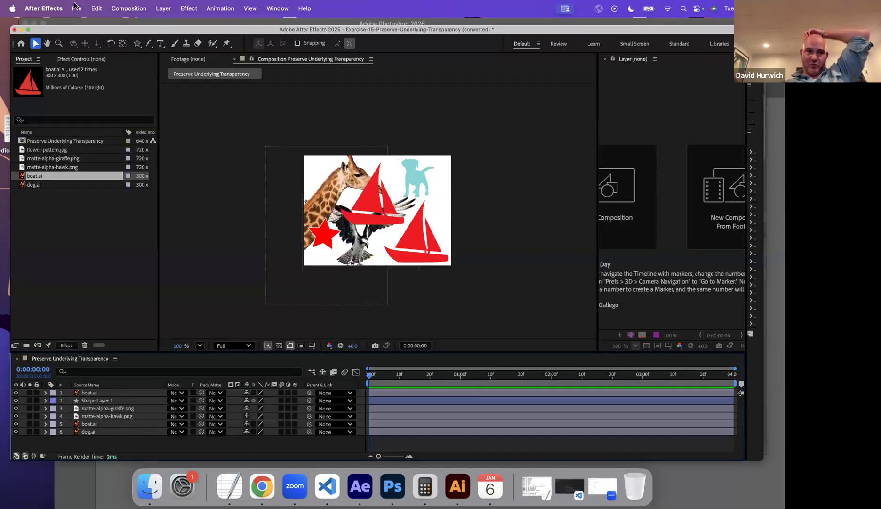
click(76, 9)
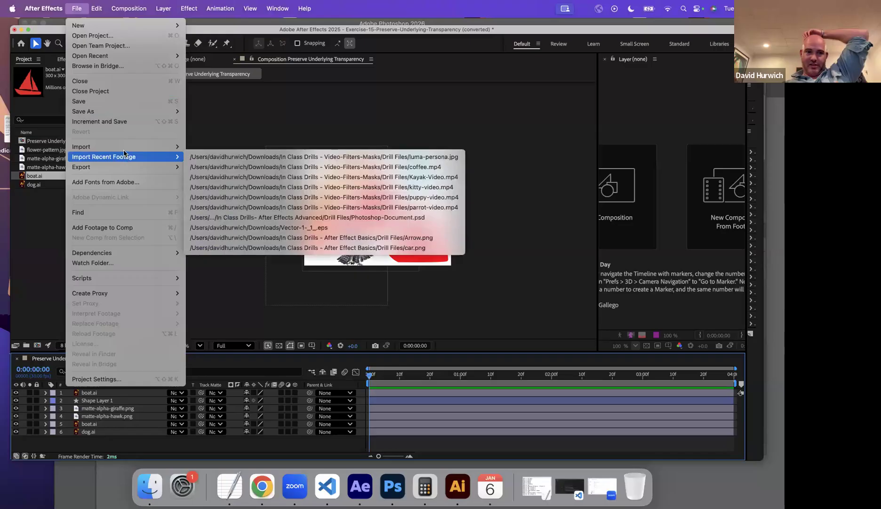
click(197, 146)
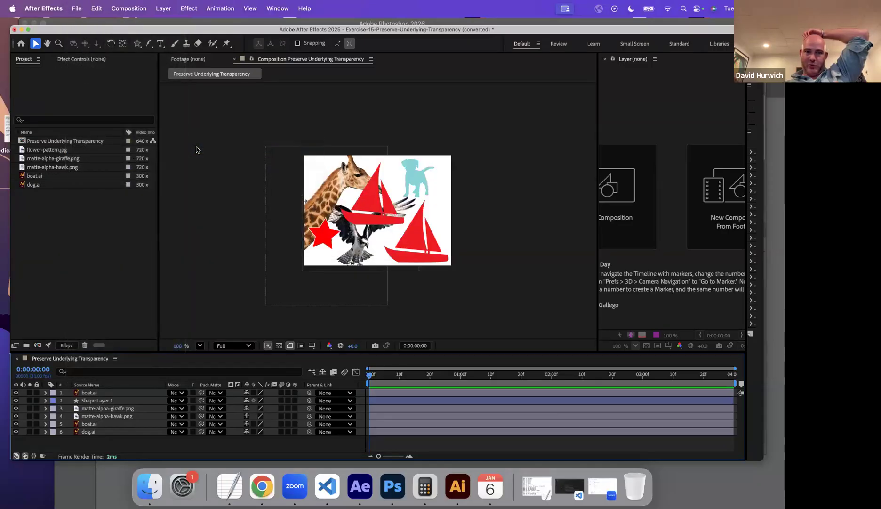
double_click(246, 130)
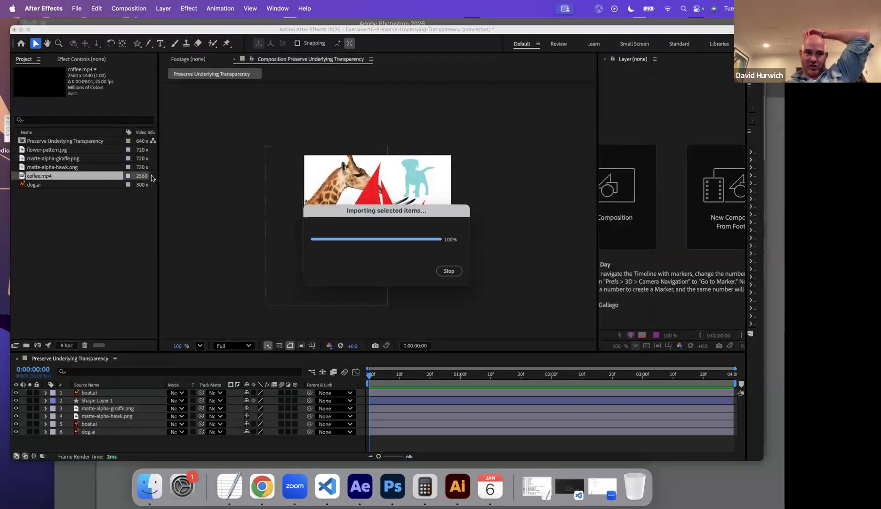
drag(104, 390, 104, 390)
Scale the coffee.mp4 layer to 35% and preview it with Preserve Underlying Transparency enabled.
key(s)
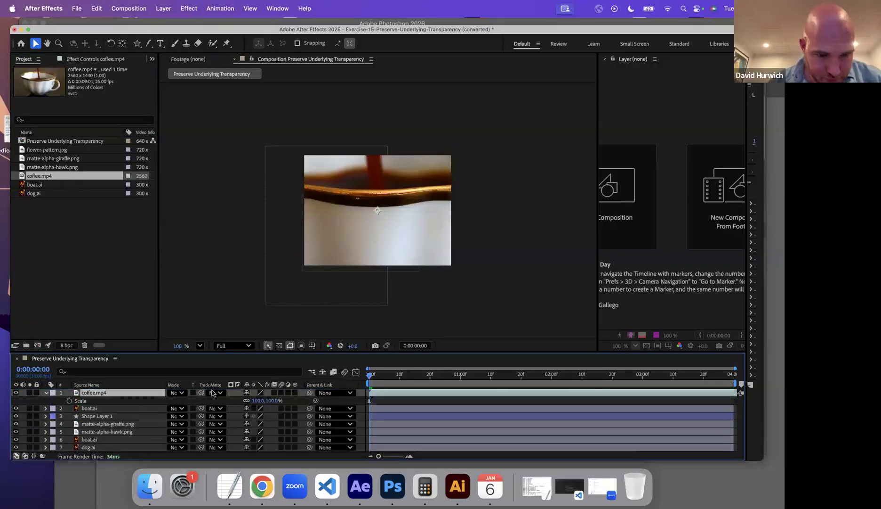
drag(251, 399, 231, 407)
click(192, 392)
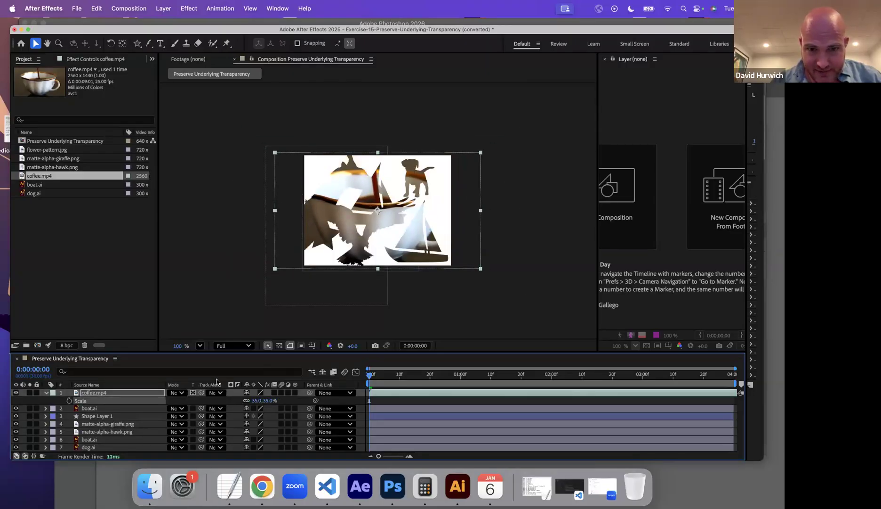
drag(373, 378, 393, 376)
key(space)
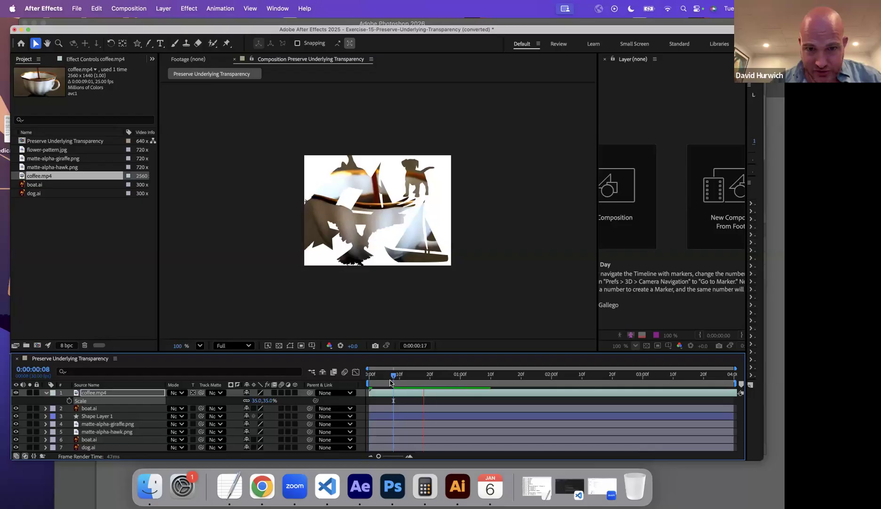
Animate the upper boat.ai layer's Position with a keyframe at the first frame and one of 50, 166 at 0:00:01:18.
click(89, 409)
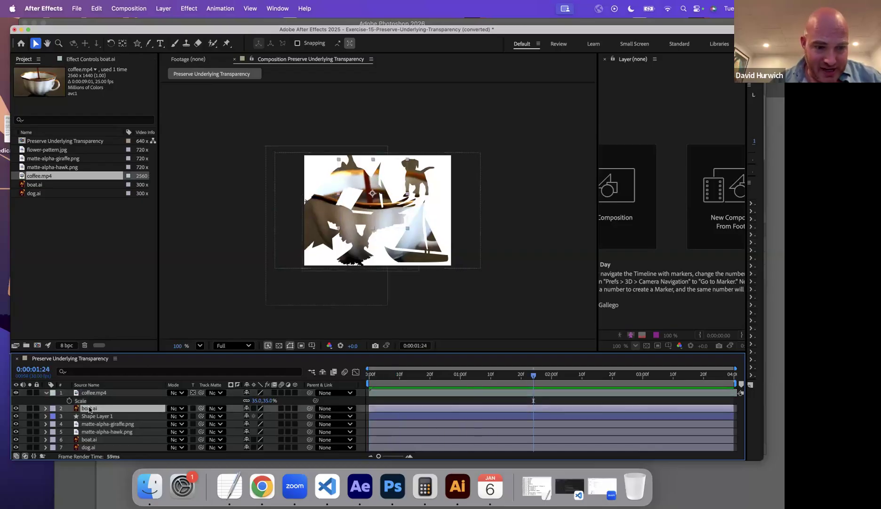
key(p)
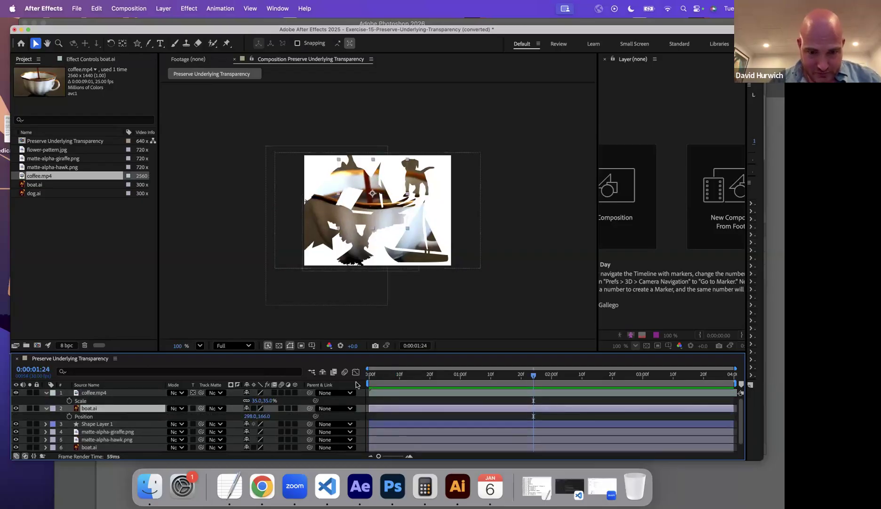
key(Home)
click(69, 415)
click(513, 383)
drag(249, 416, 127, 409)
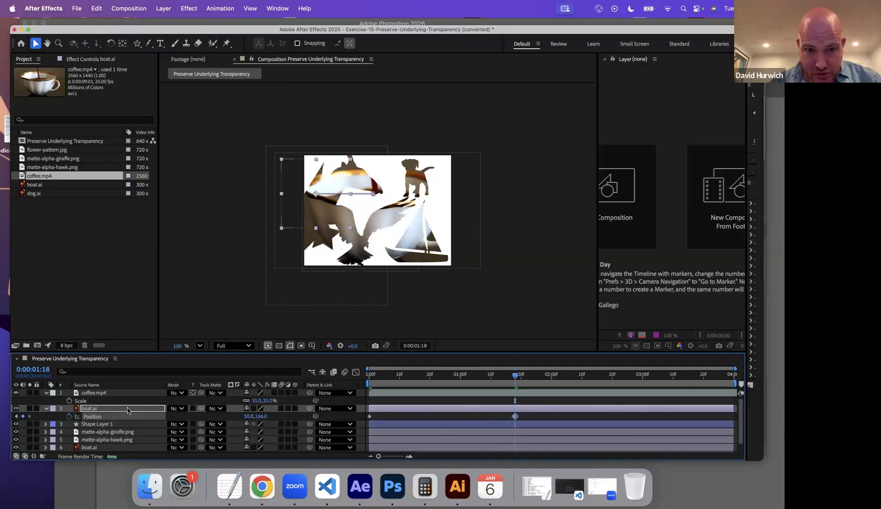
Animate the star layer's Scale with a 100% keyframe at the first frame and 234% at 0:00:01:20.
key(Home)
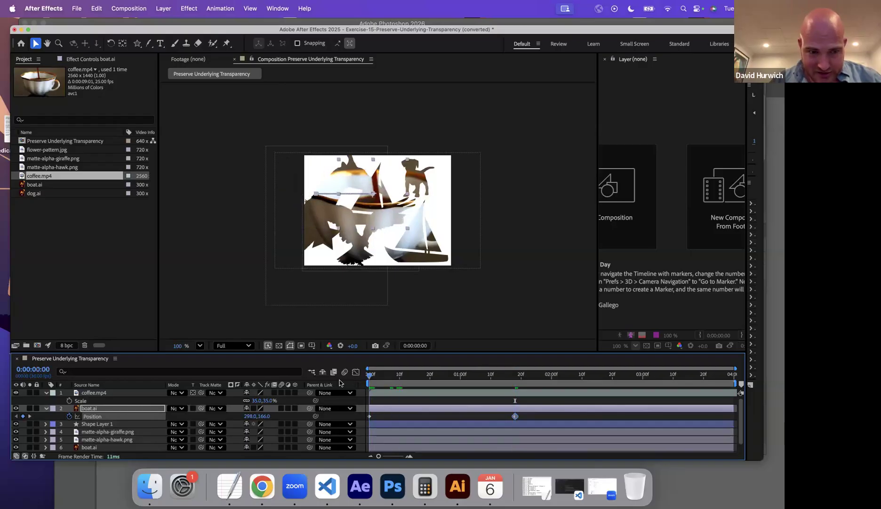
click(94, 424)
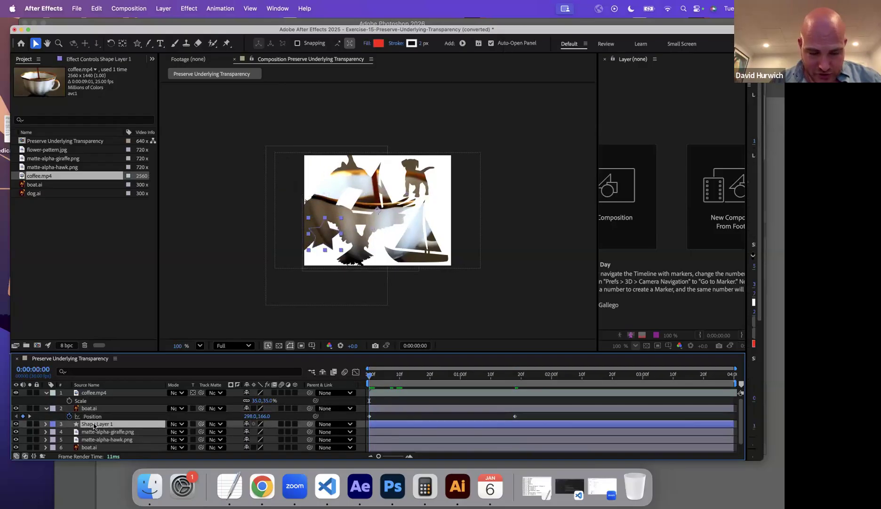
key(s)
click(70, 431)
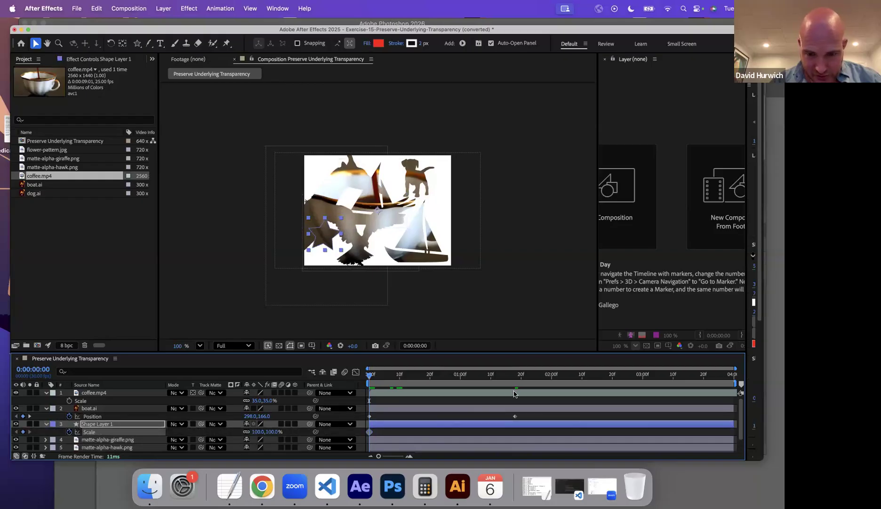
click(521, 375)
drag(254, 429, 287, 430)
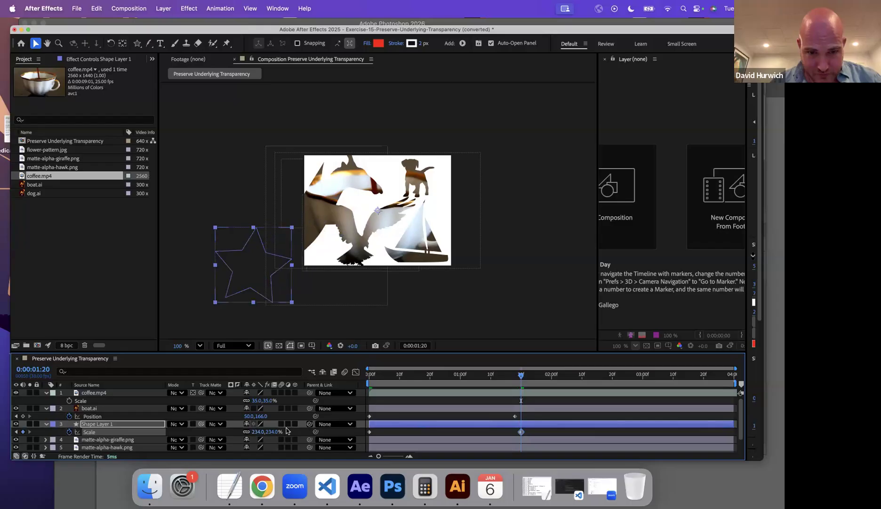
click(337, 267)
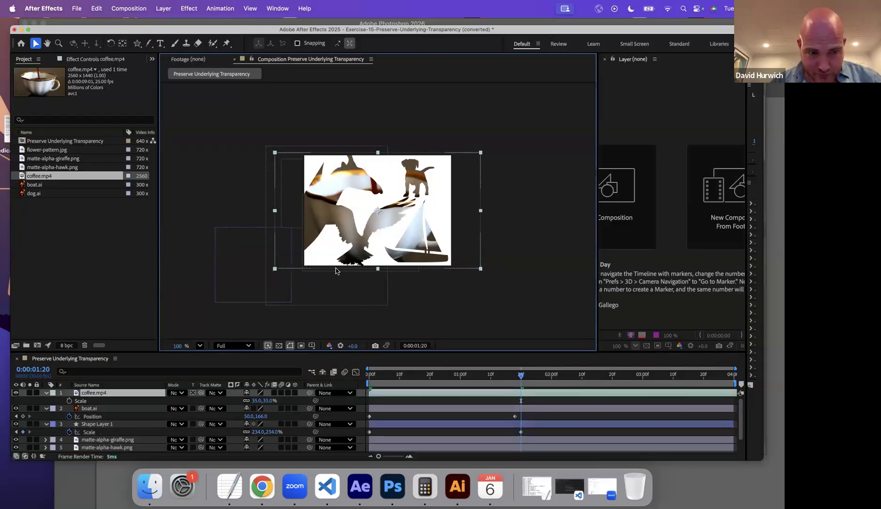
Animate the matte-alpha-hawk.png layer's Scale with a keyframe at the first frame and one of 192.6, 202.4% at 0:00:01:20.
click(126, 440)
click(123, 446)
drag(400, 375, 360, 394)
scroll(360, 394, down, 2)
key(s)
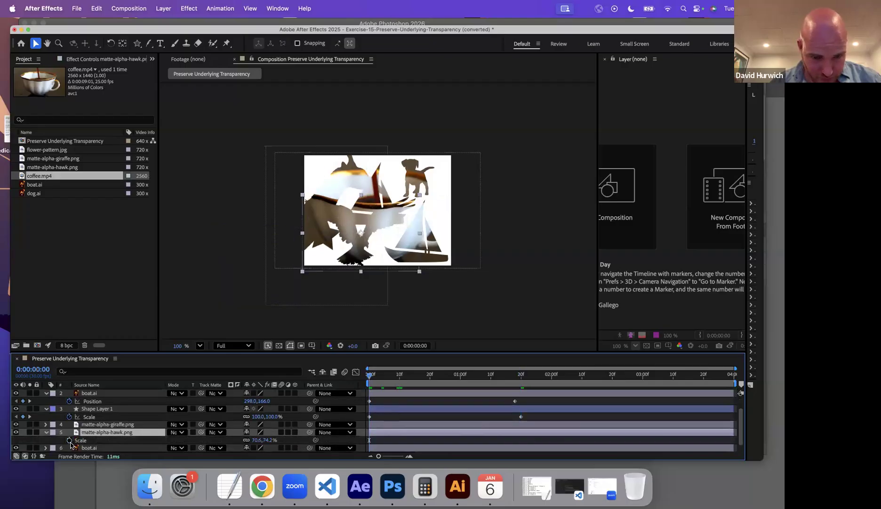
click(69, 440)
click(522, 380)
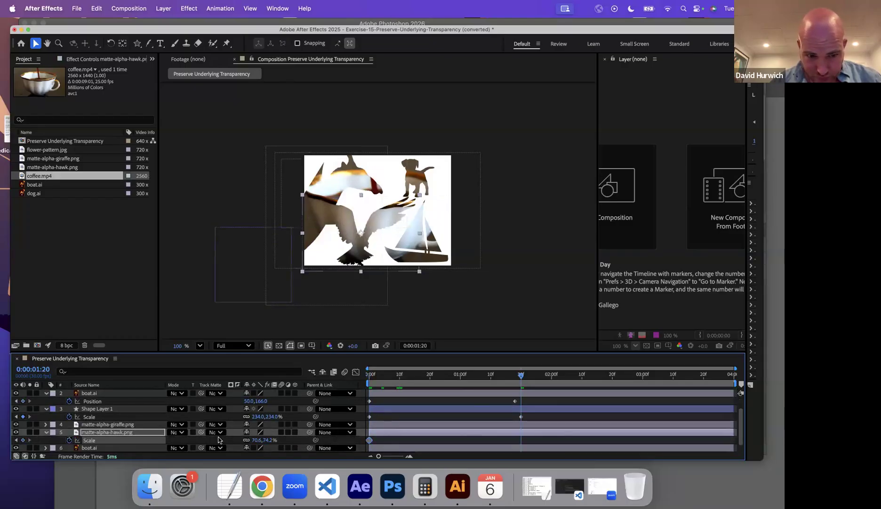
drag(269, 440, 332, 438)
Preview the combined boat, star and hawk animation from the first frame.
drag(409, 373, 328, 382)
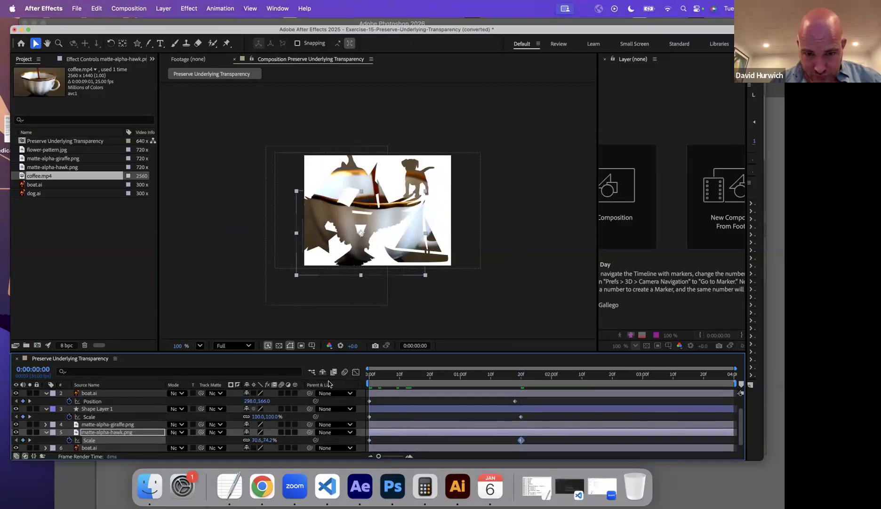
key(space)
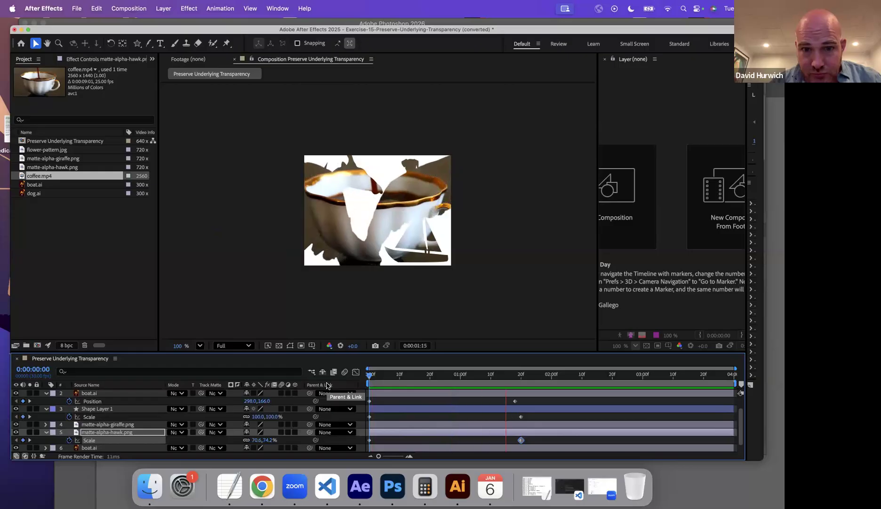
key(space)
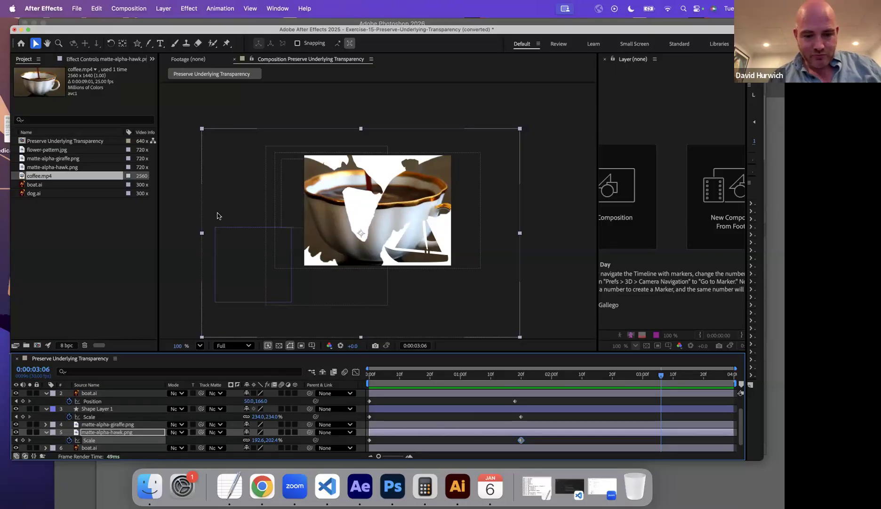
Save the project and open Exercise-14-Composition.aep, accepting its conversion to the current version.
key(super+s)
click(560, 272)
click(74, 9)
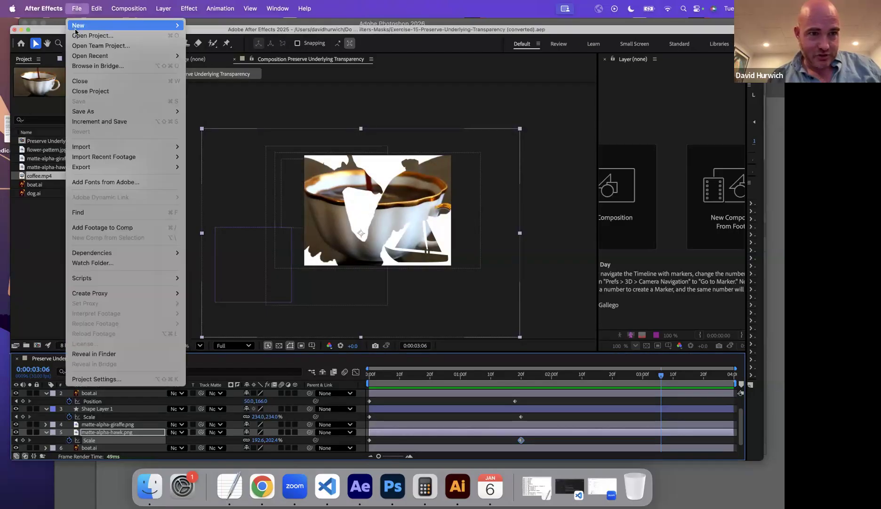
click(98, 33)
scroll(295, 308, down, 5)
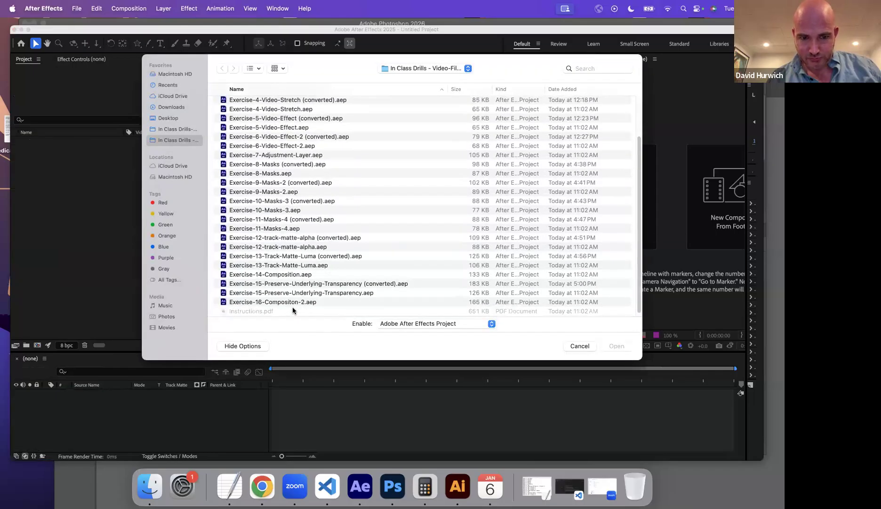
double_click(277, 275)
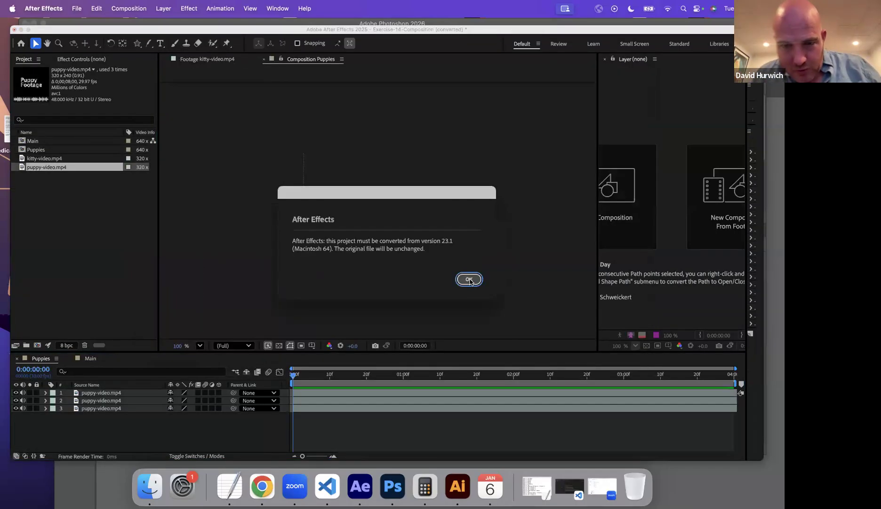
key(Return)
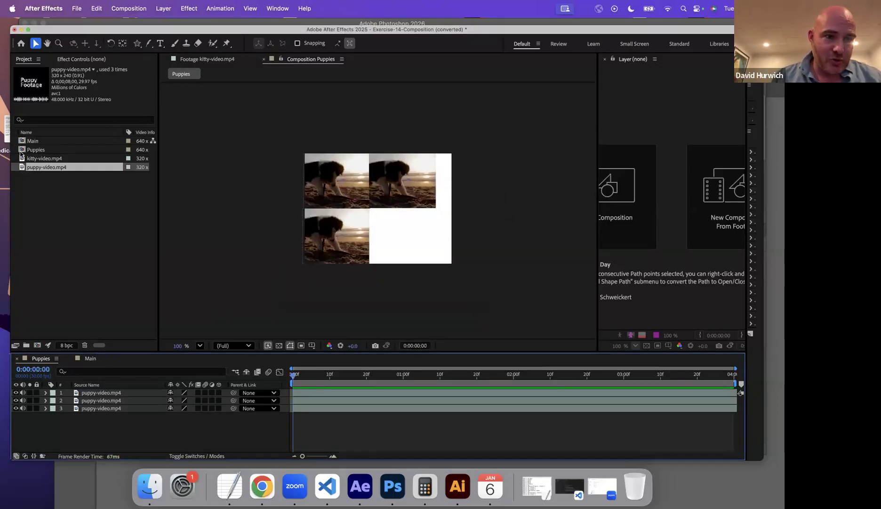
Play the Puppies composition to examine its three puppy-video.mp4 layers.
click(36, 159)
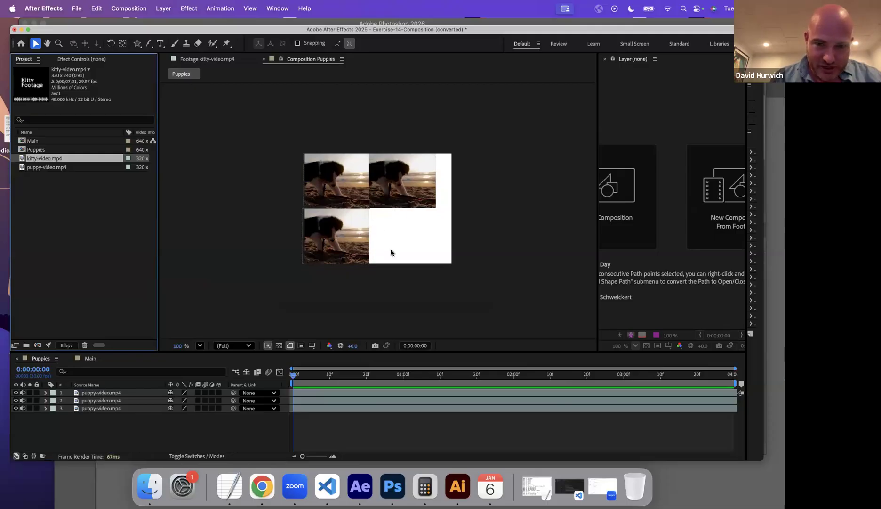
click(305, 387)
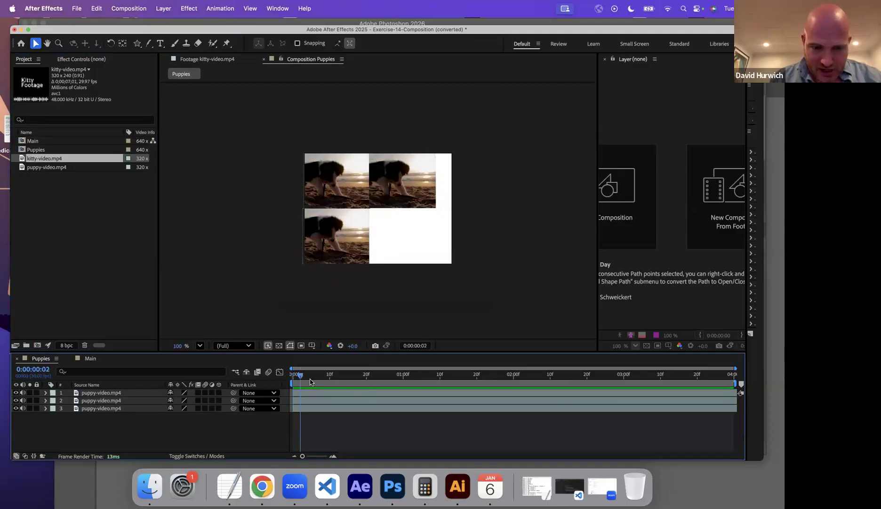
key(space)
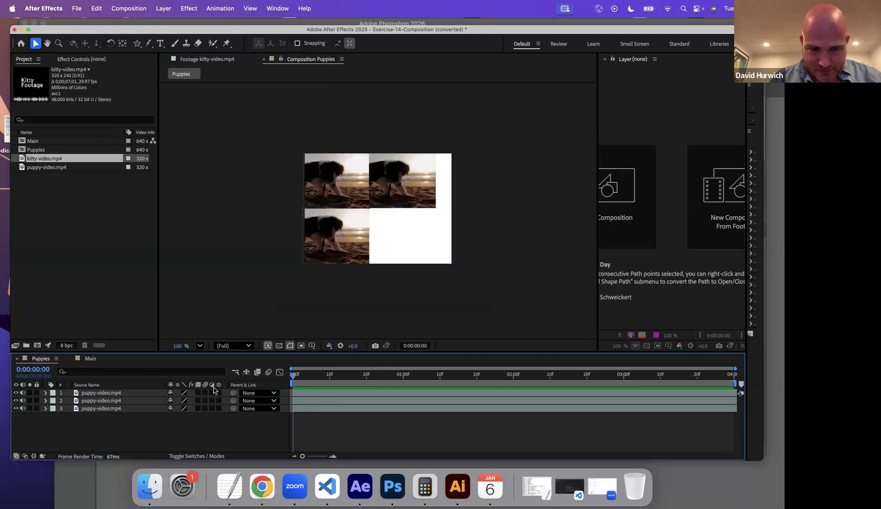
key(space)
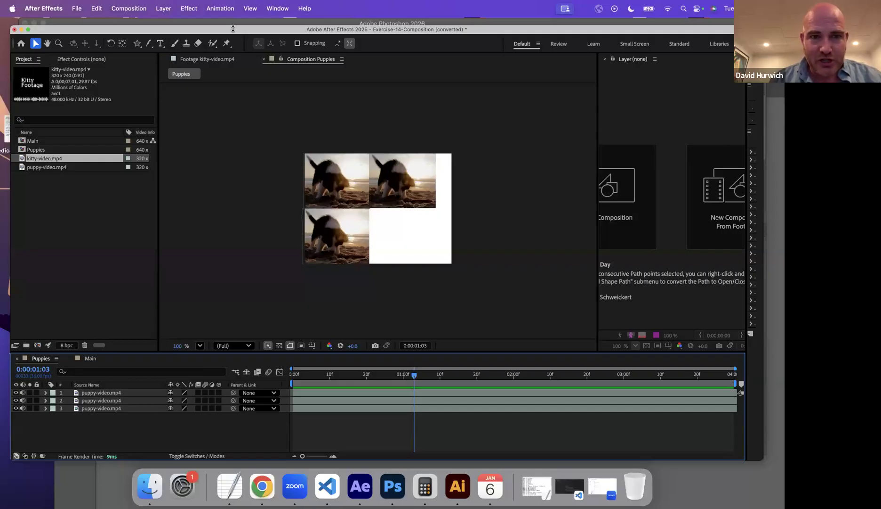
Try the Tint color correction effect on the first puppy-video.mp4 layer of the Puppies composition and delete it again.
click(193, 8)
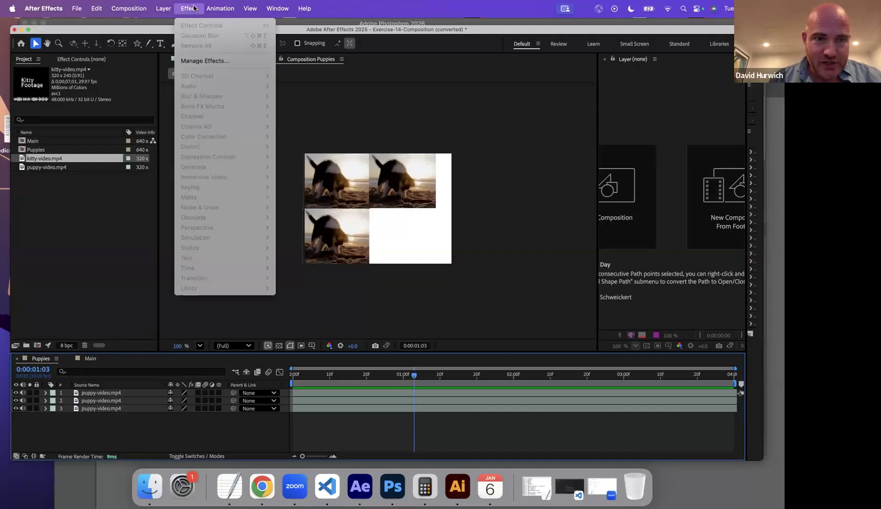
key(Escape)
click(108, 392)
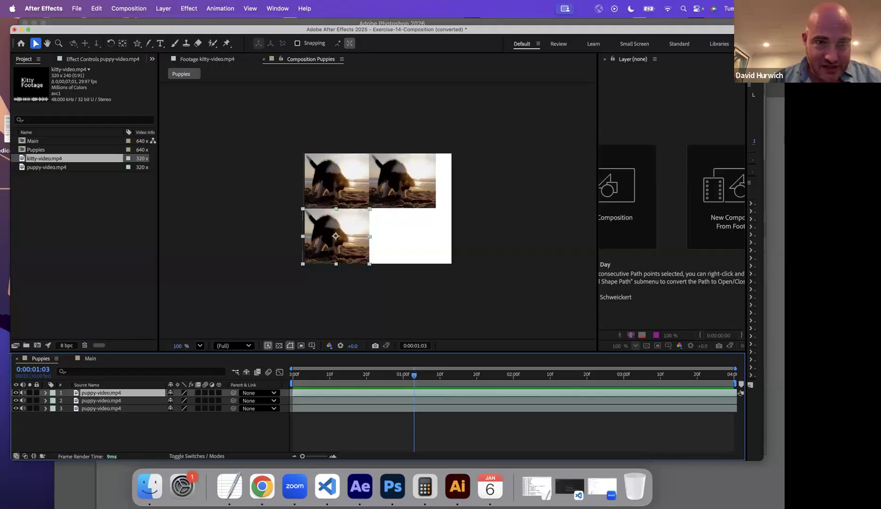
click(185, 7)
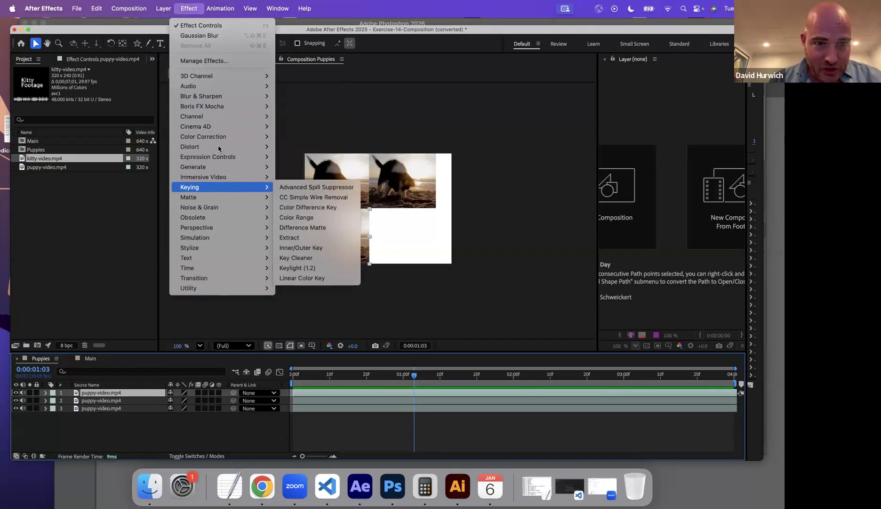
mouse_move(221, 138)
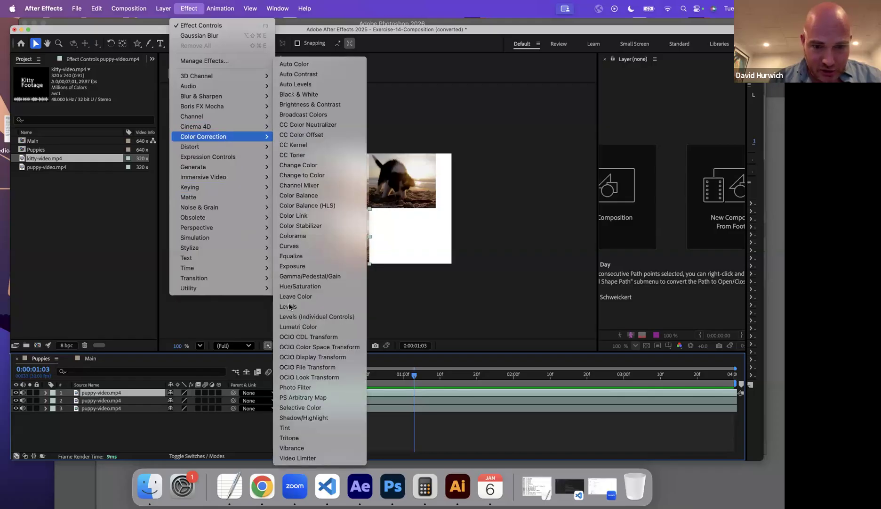
click(292, 429)
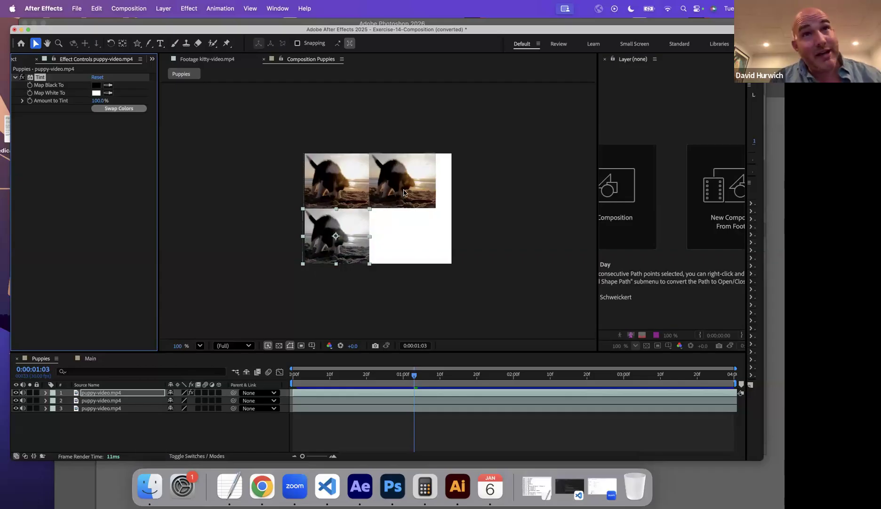
key(Delete)
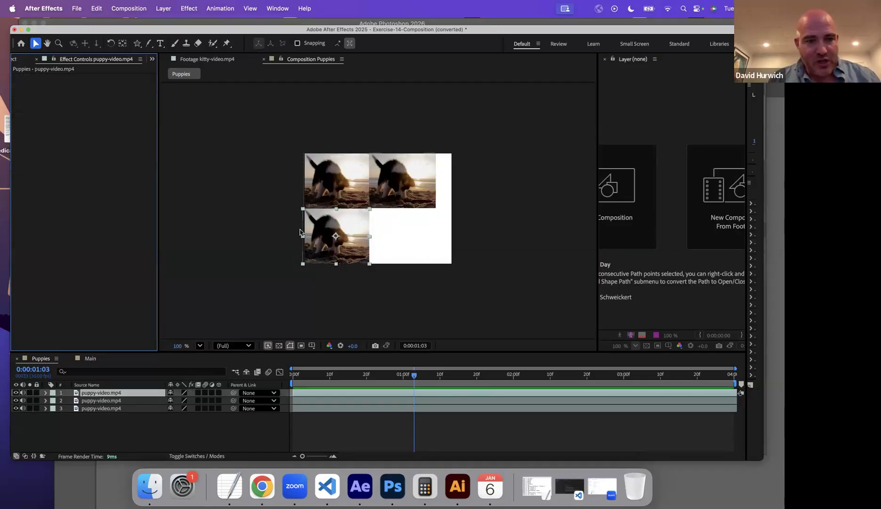
Return to the project's item list, widen it to show more columns and narrow its Name column.
click(24, 60)
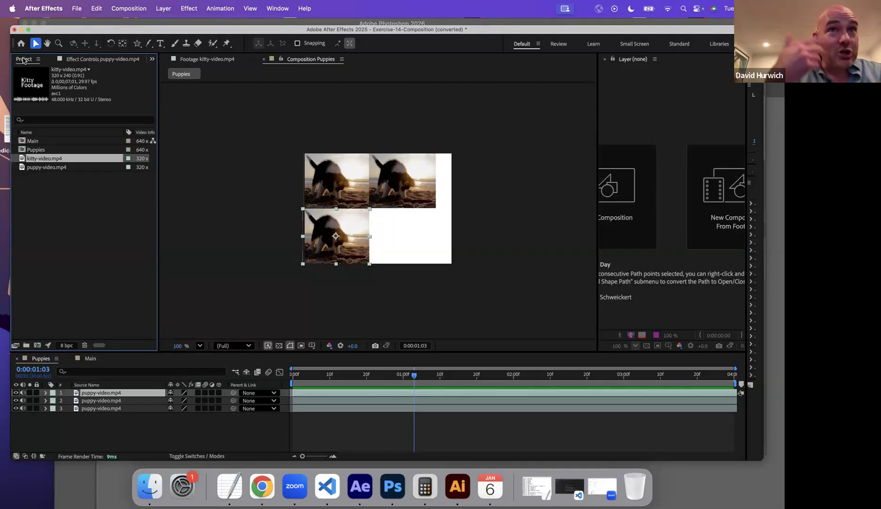
click(21, 150)
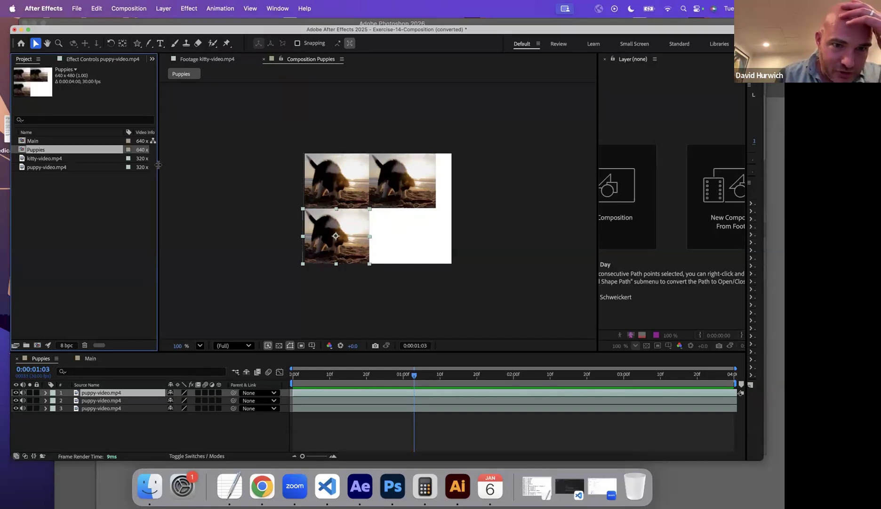
drag(158, 164, 233, 172)
drag(88, 128, 43, 129)
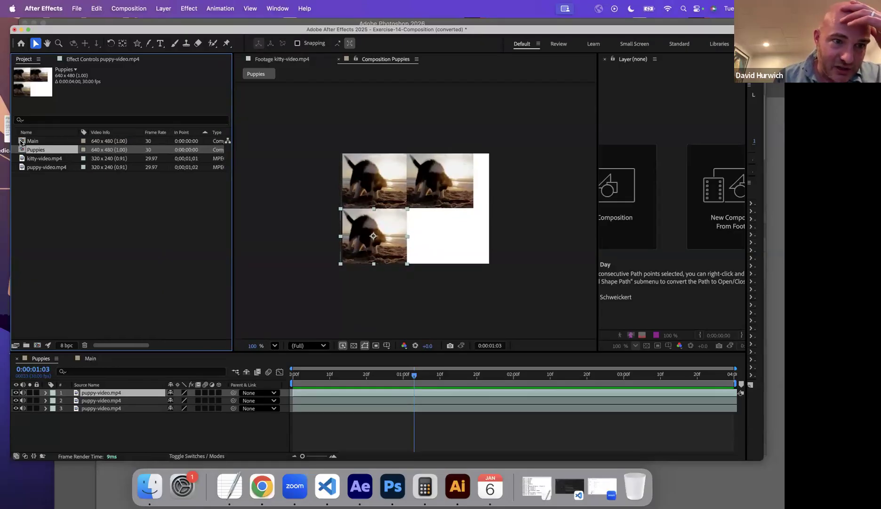
Open the Main composition and nest the Puppies composition in it as a layer.
double_click(21, 141)
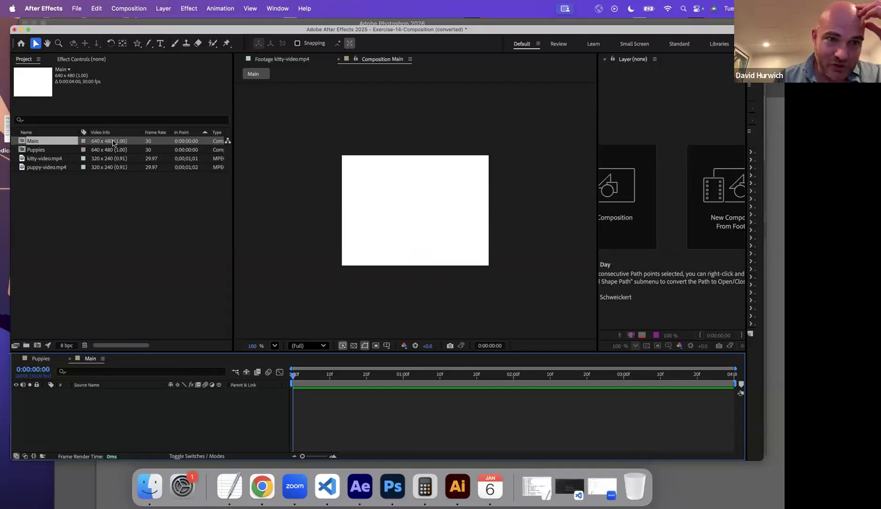
double_click(29, 150)
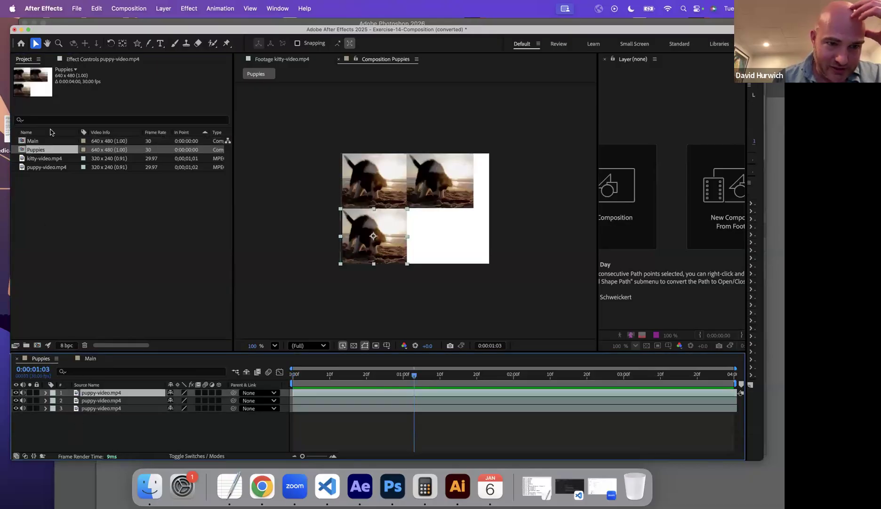
double_click(40, 142)
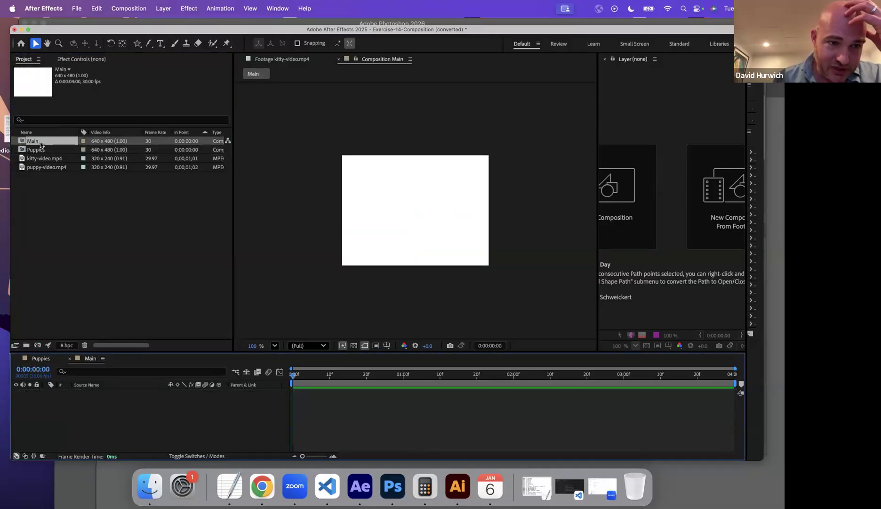
click(39, 151)
drag(22, 153, 75, 403)
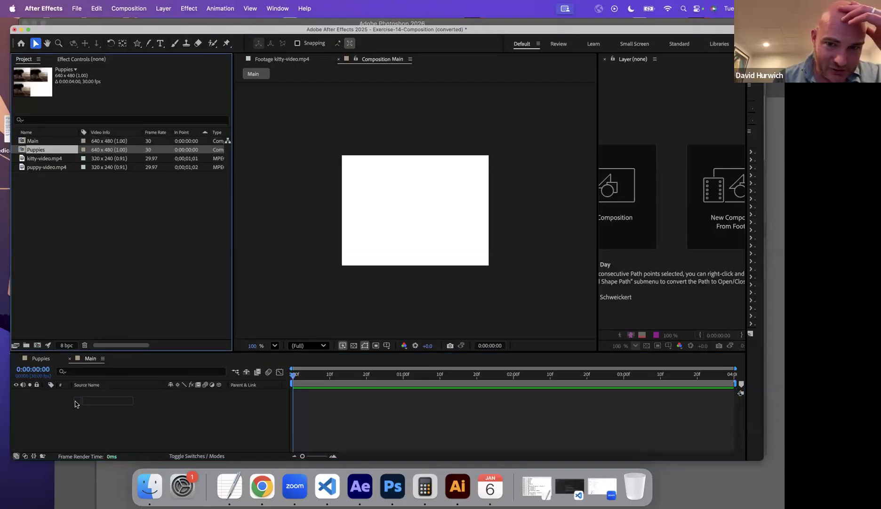
drag(75, 404, 75, 403)
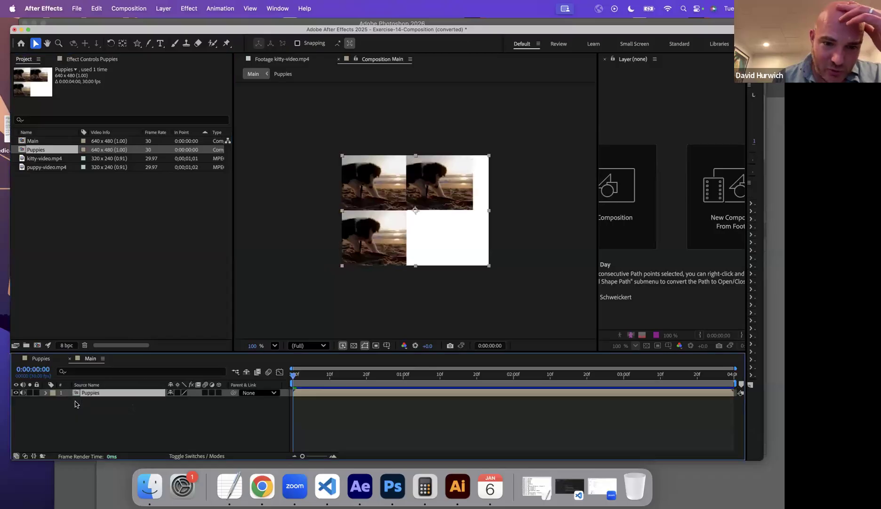
Preview the Main composition and compare its nested layer with the original Puppies composition.
key(space)
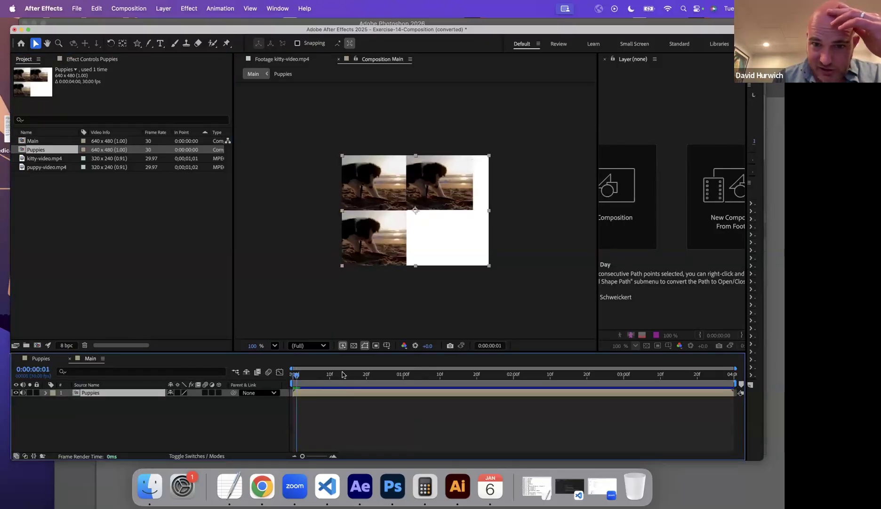
key(space)
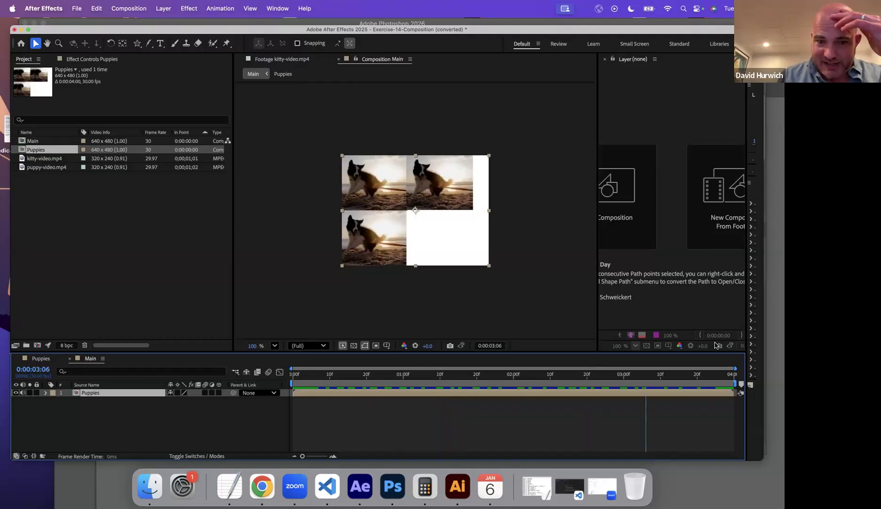
click(41, 358)
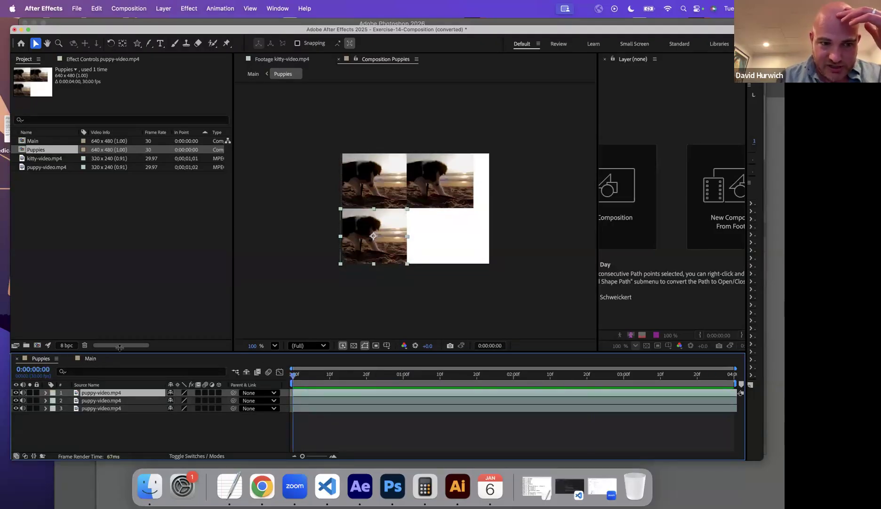
click(89, 359)
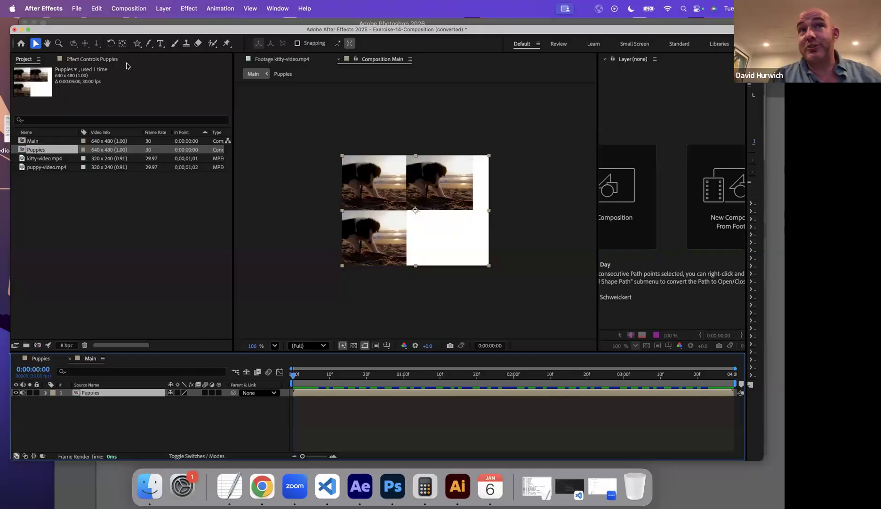
Apply the Tint effect to the nested Puppies layer in Main and set Map Black To to red F80000.
click(189, 8)
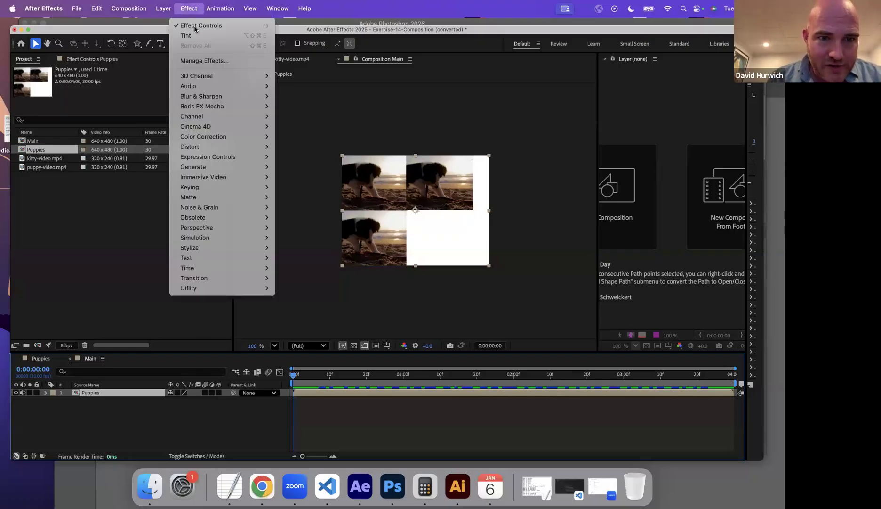
mouse_move(212, 128)
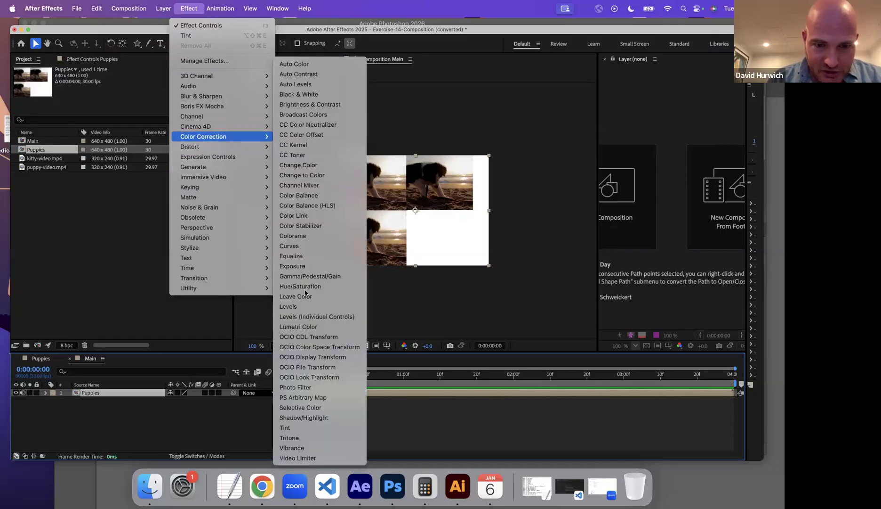
click(287, 427)
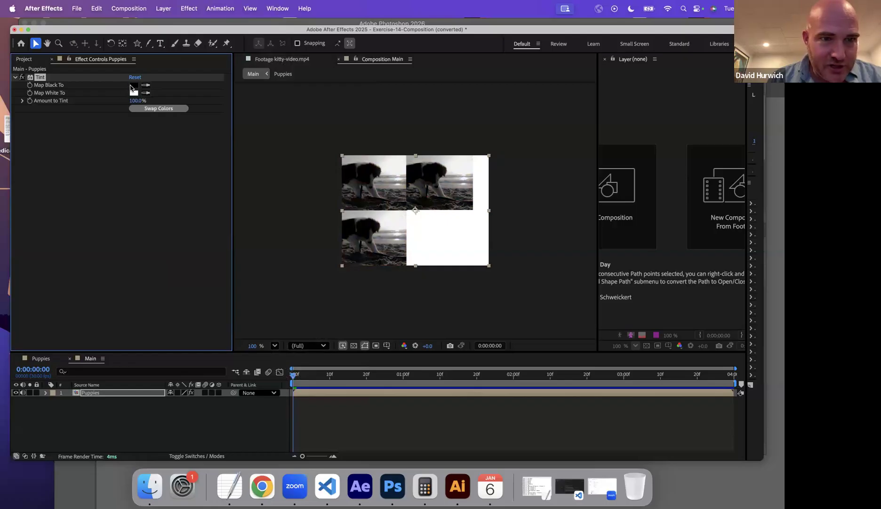
click(132, 87)
drag(350, 195, 400, 193)
click(474, 194)
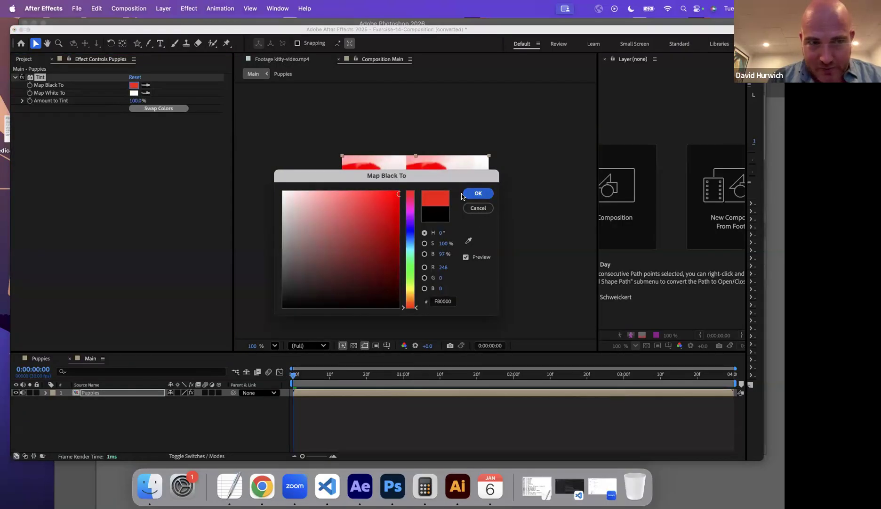
Confirm the Tint effect's black colour and set its Map White To colour to pale cream FFF8EA.
click(478, 193)
click(133, 93)
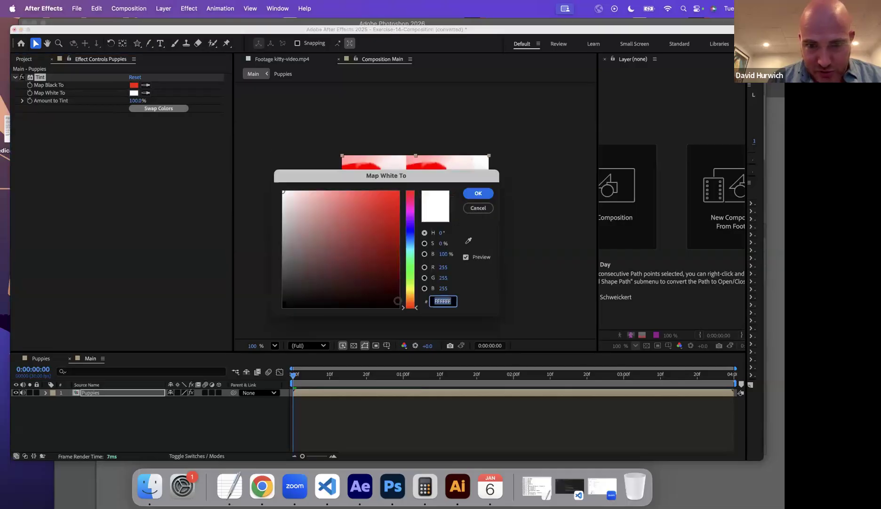
click(407, 296)
drag(372, 235, 291, 188)
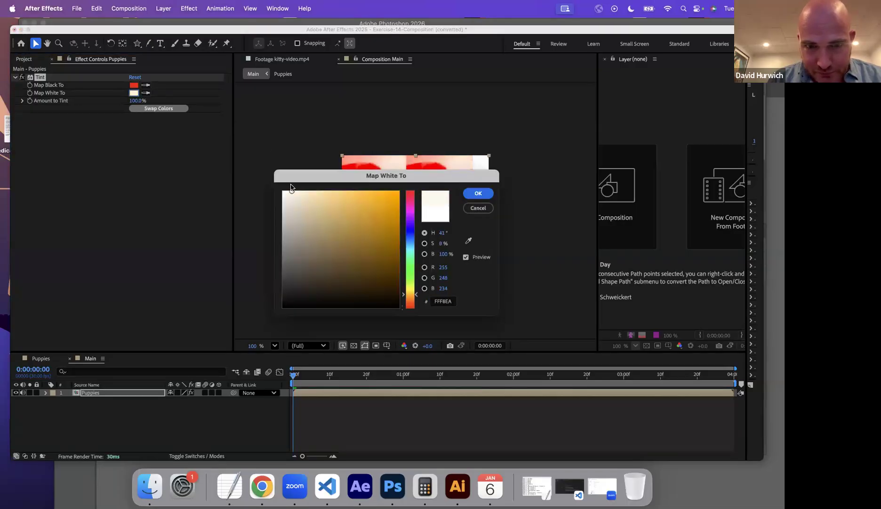
click(478, 192)
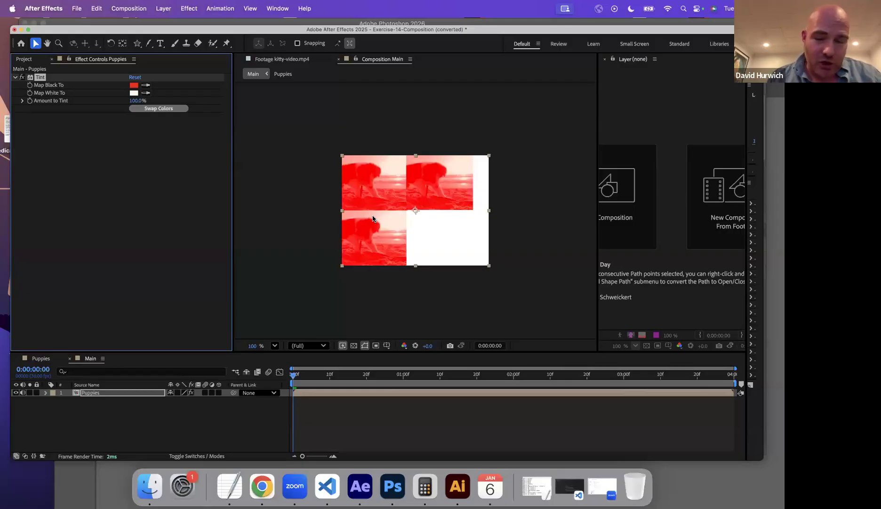
Animate the nested Puppies layer's Position from -96, 240 at 0 seconds to 938, 240 at 3 seconds.
key(p)
drag(174, 401, 3, 415)
click(70, 401)
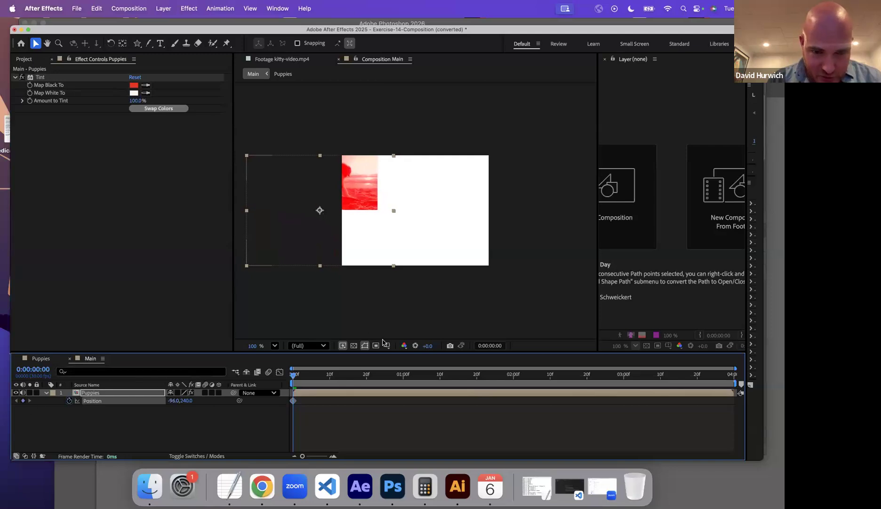
click(624, 375)
drag(172, 401, 319, 413)
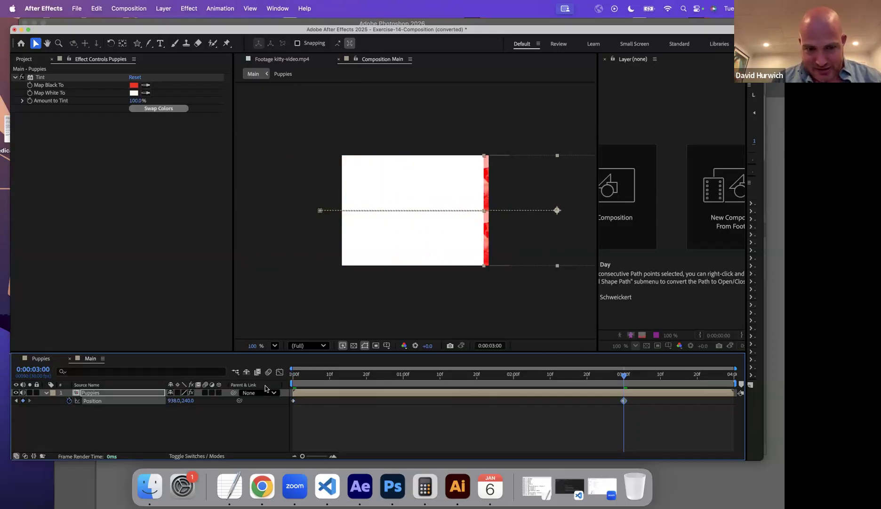
Preview the nested Puppies layer moving across the Main composition.
key(space)
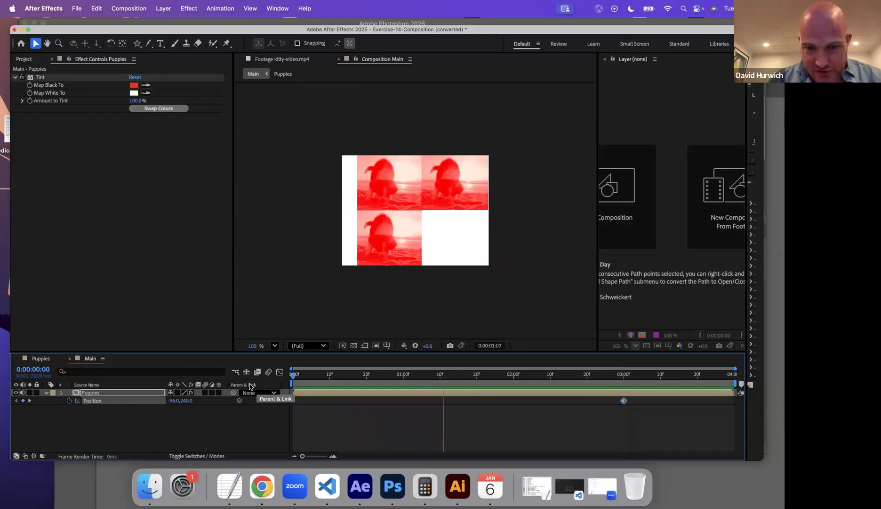
key(space)
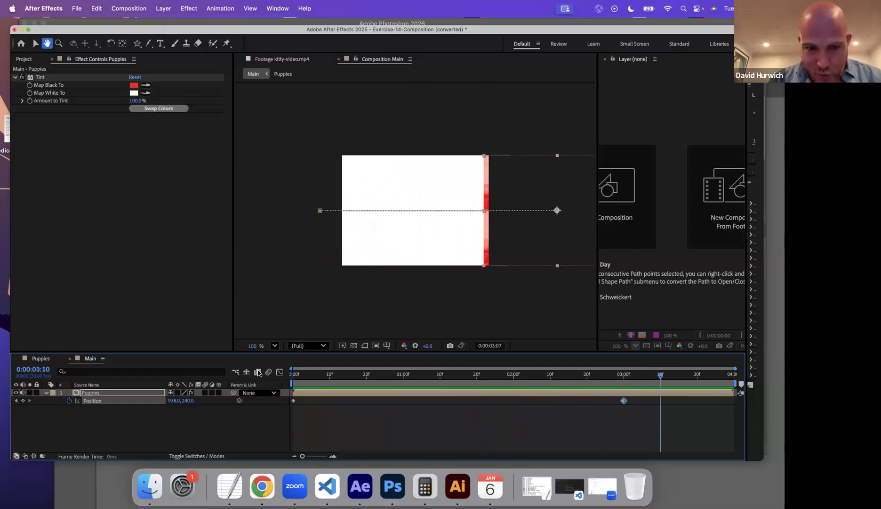
key(space)
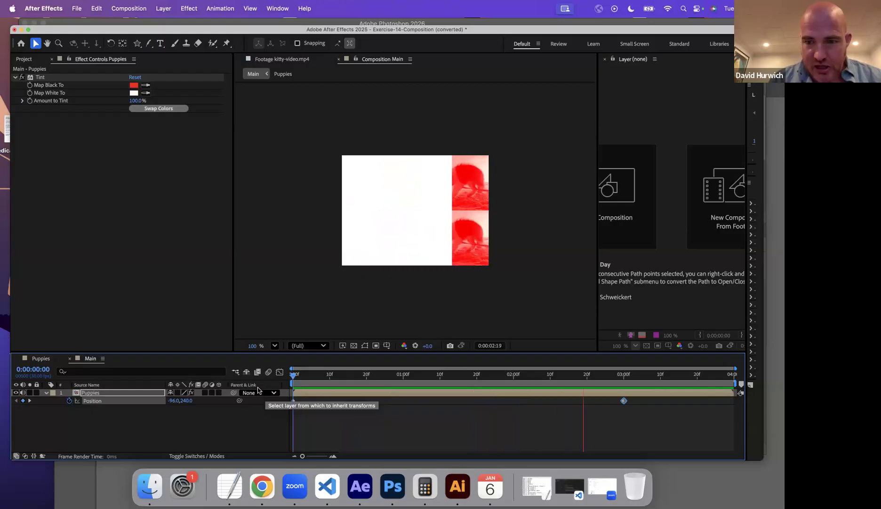
key(space)
Add kitty-video.mp4 to the Puppies composition, placing it in the empty lower-right quadrant beside the puppy videos.
click(41, 359)
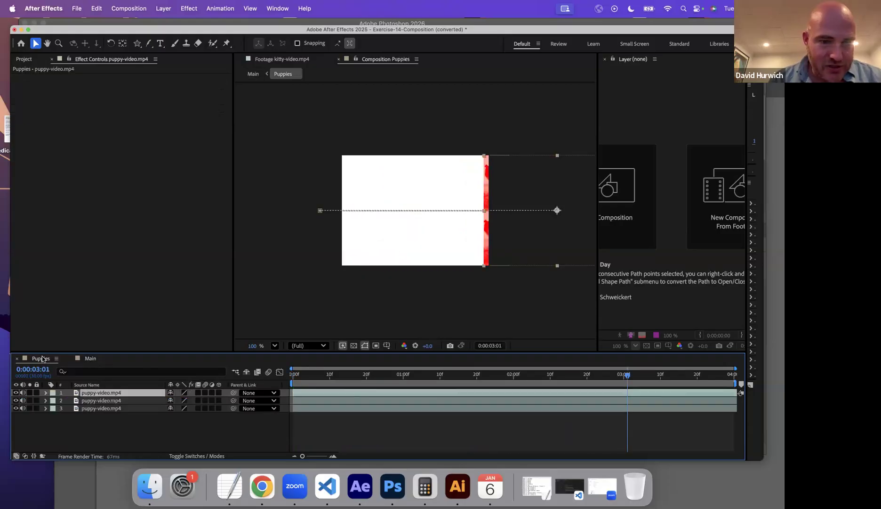
click(23, 59)
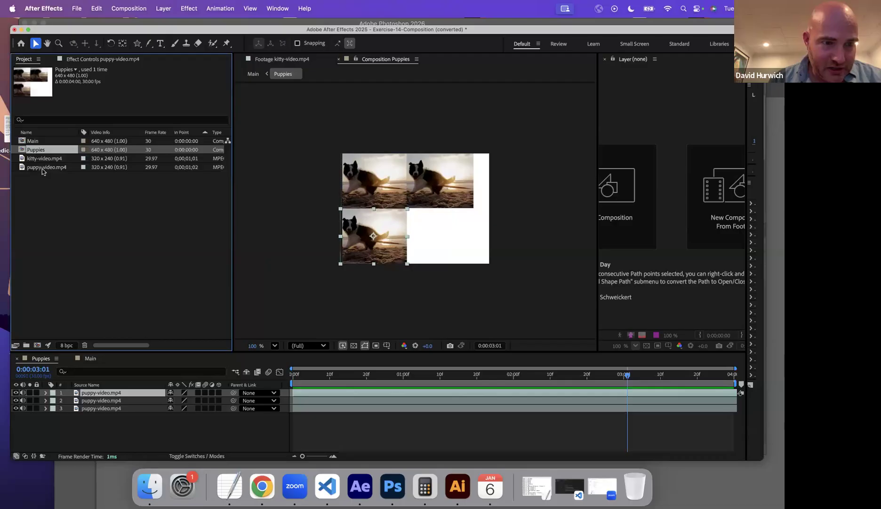
click(40, 167)
drag(37, 161, 442, 236)
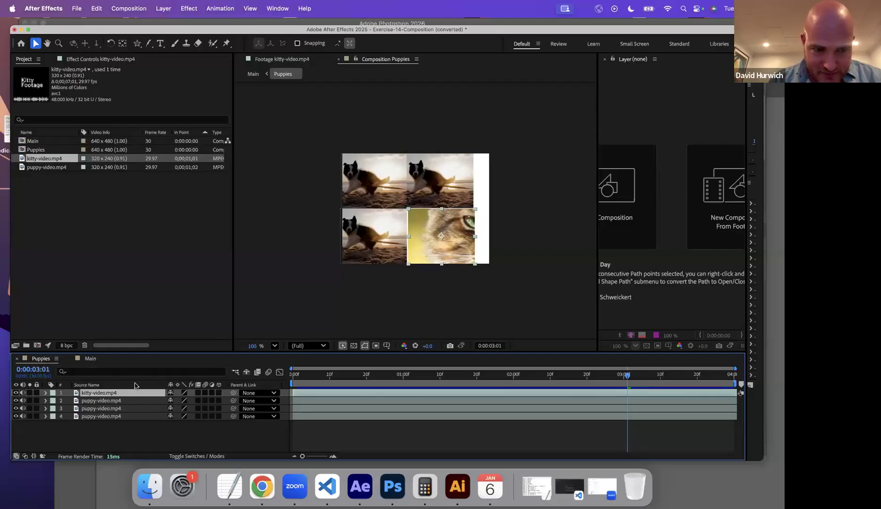
Return to the Main composition and preview it from the start to check the updated nested layer.
click(87, 358)
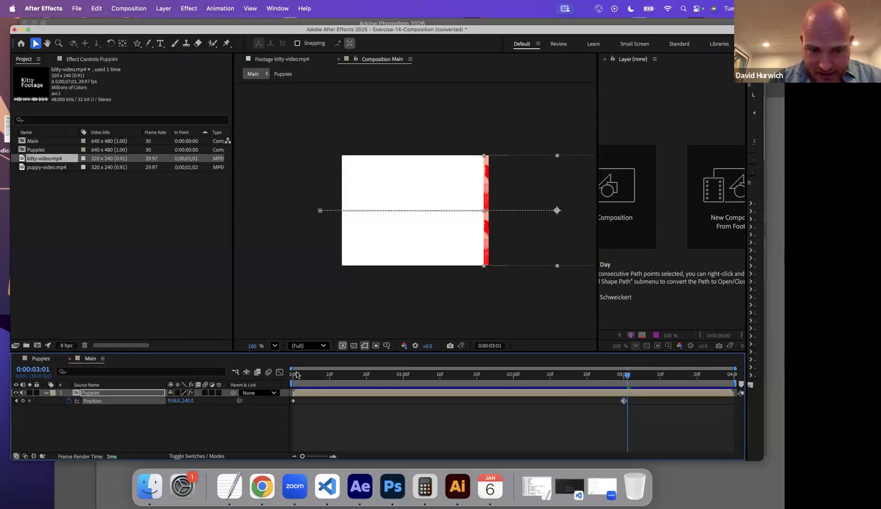
click(296, 375)
key(space)
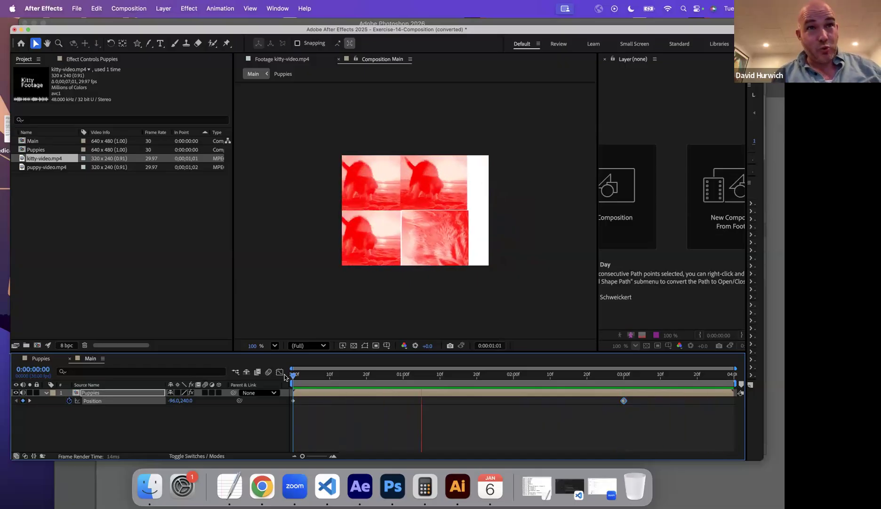
key(space)
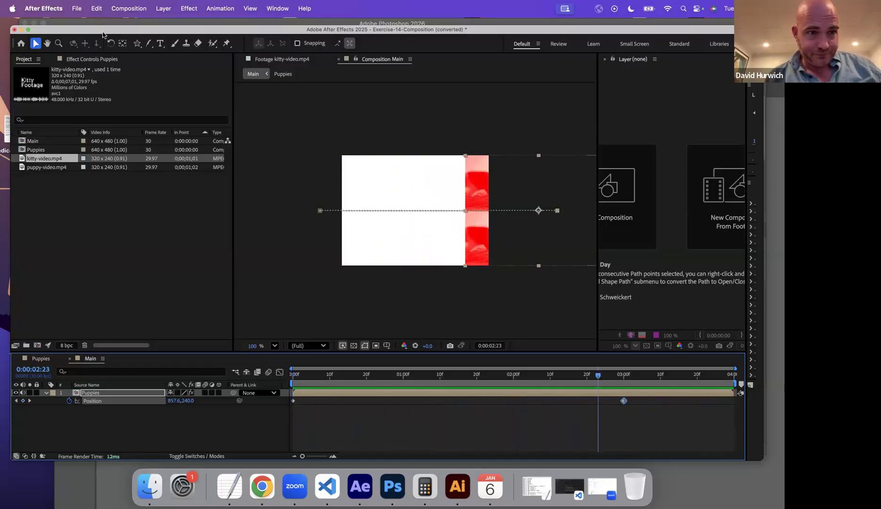
Save the changes to Exercise-14-Composition (converted) and open the Exercise-16-Compositon-2 project, accepting its conversion.
click(75, 9)
click(83, 36)
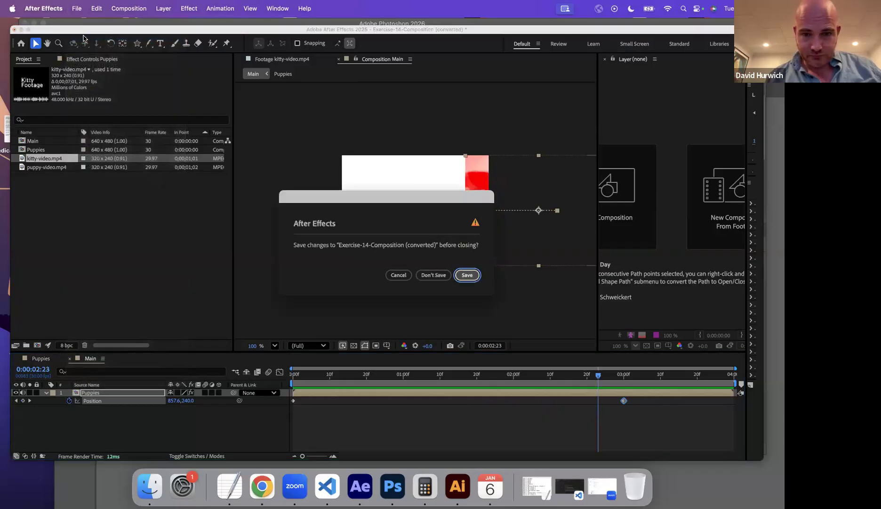
click(467, 275)
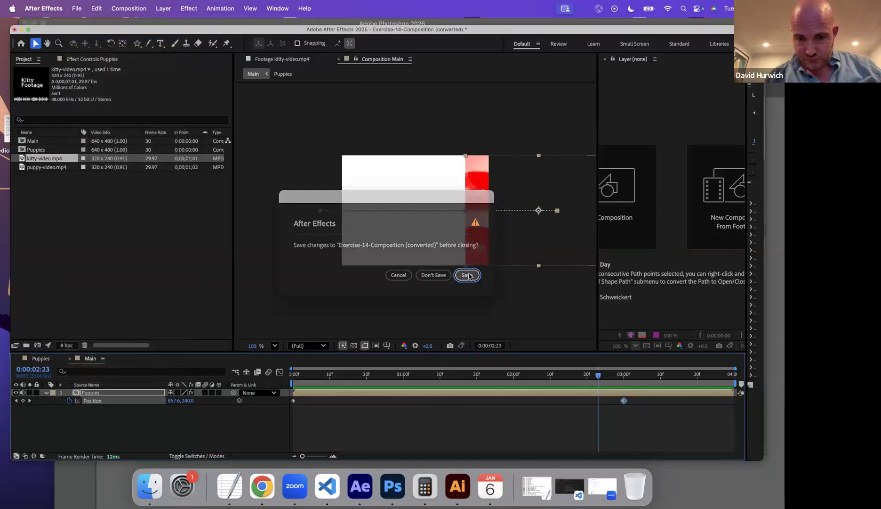
click(550, 270)
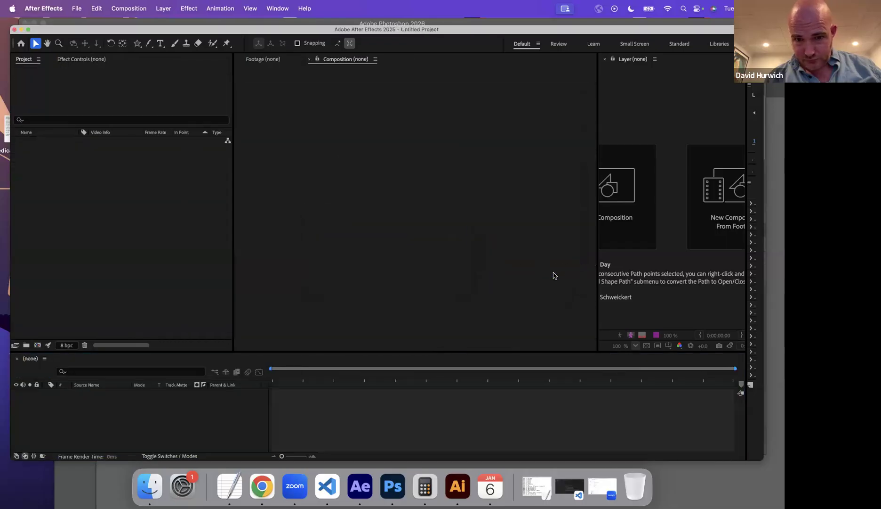
scroll(298, 295, down, 4)
double_click(297, 298)
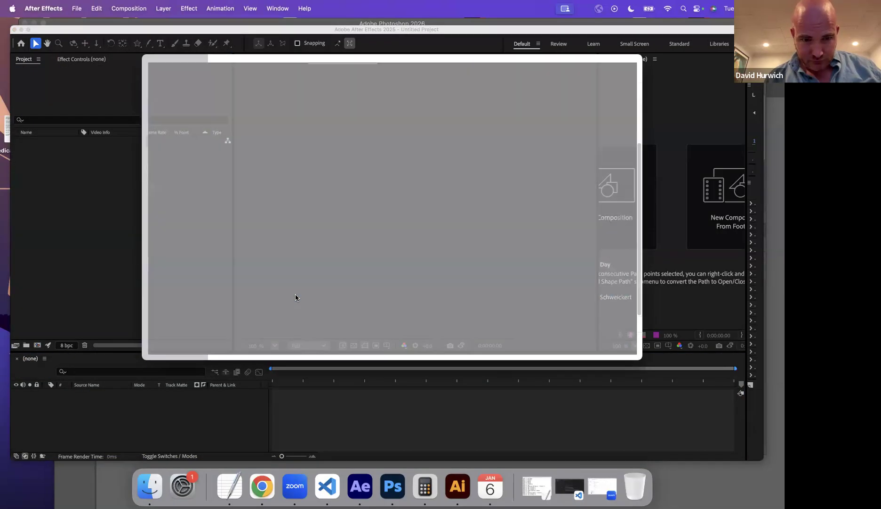
click(478, 282)
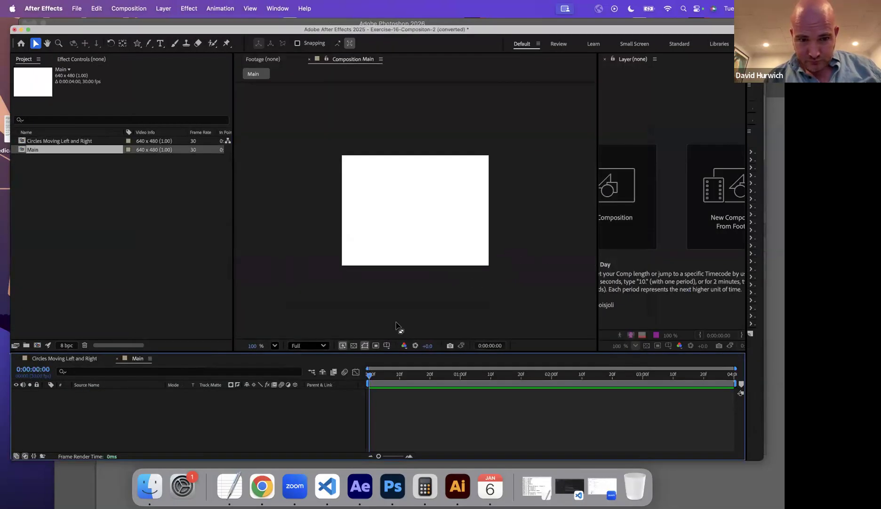
Open the Circles Moving Left and Right composition and examine how its red circle layers move.
click(55, 141)
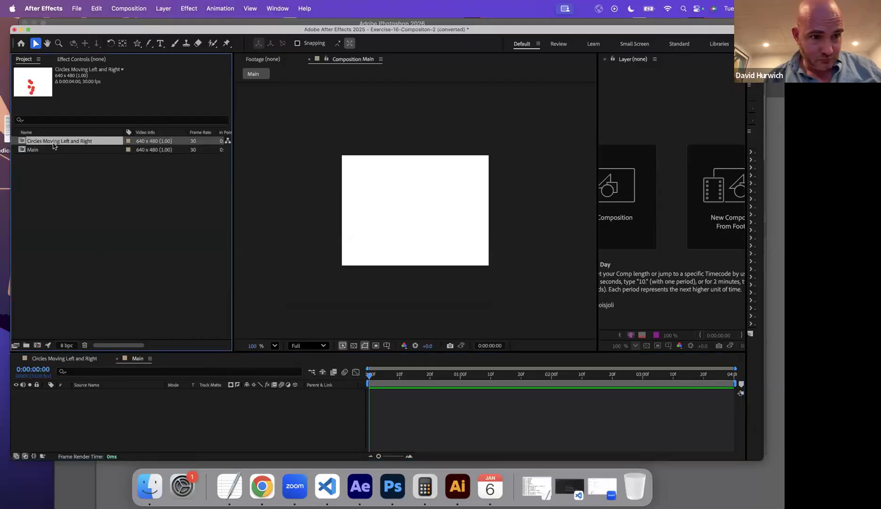
double_click(21, 141)
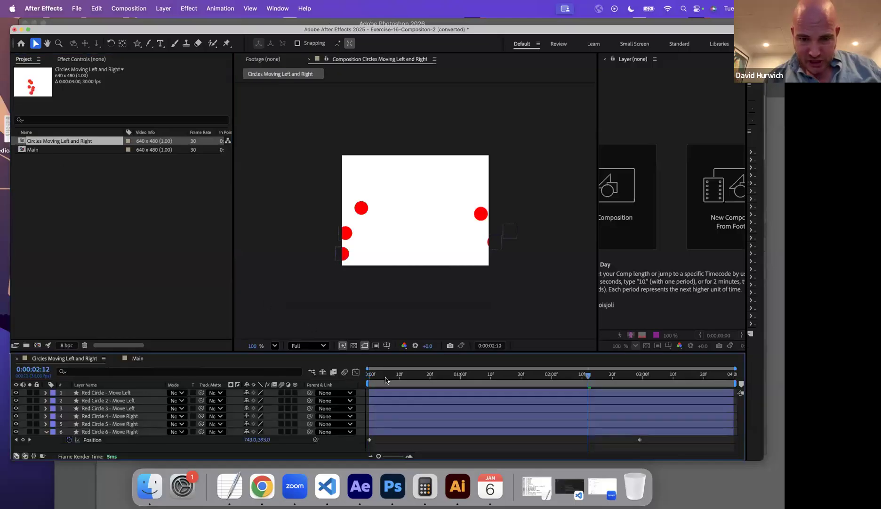
key(Home)
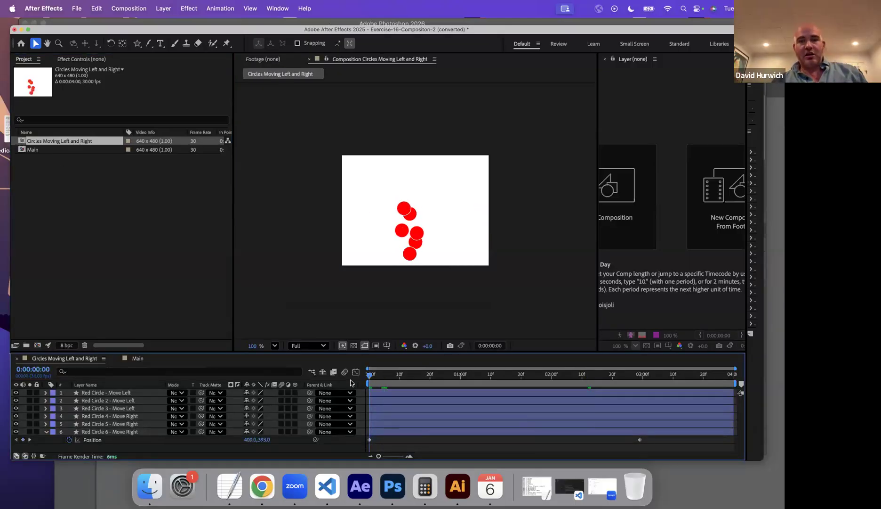
key(space)
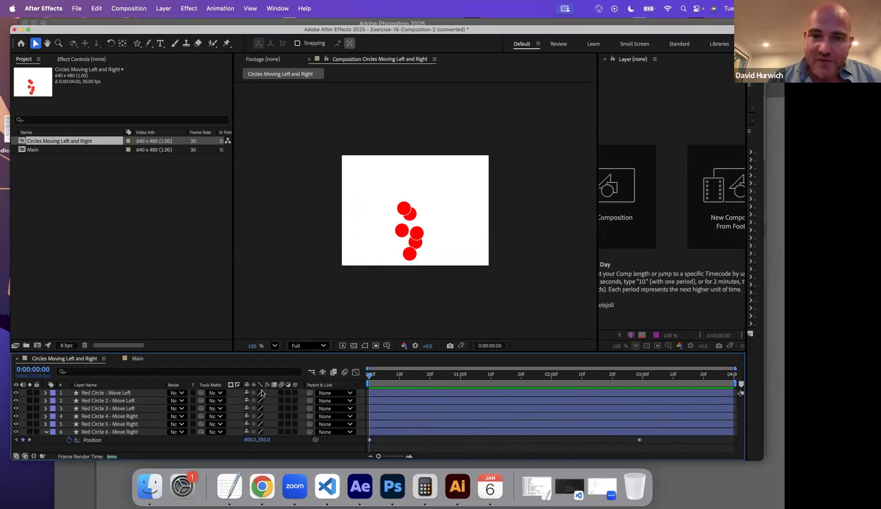
key(space)
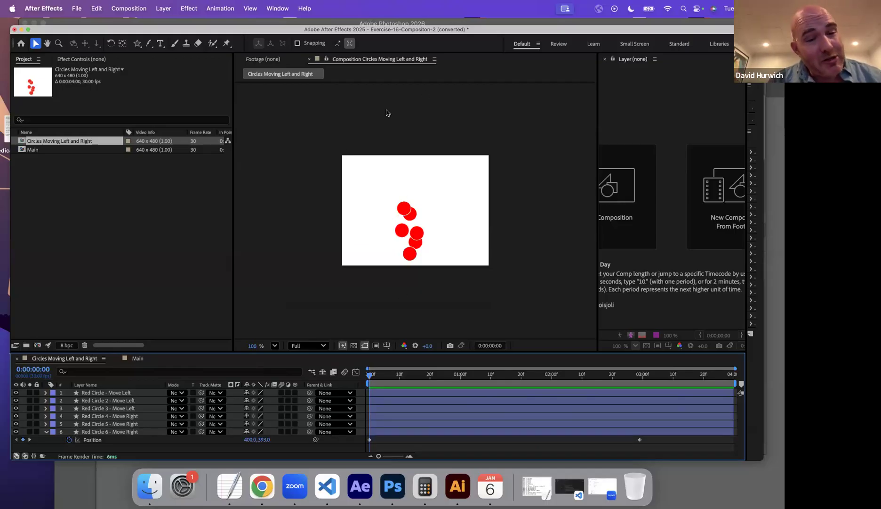
click(89, 393)
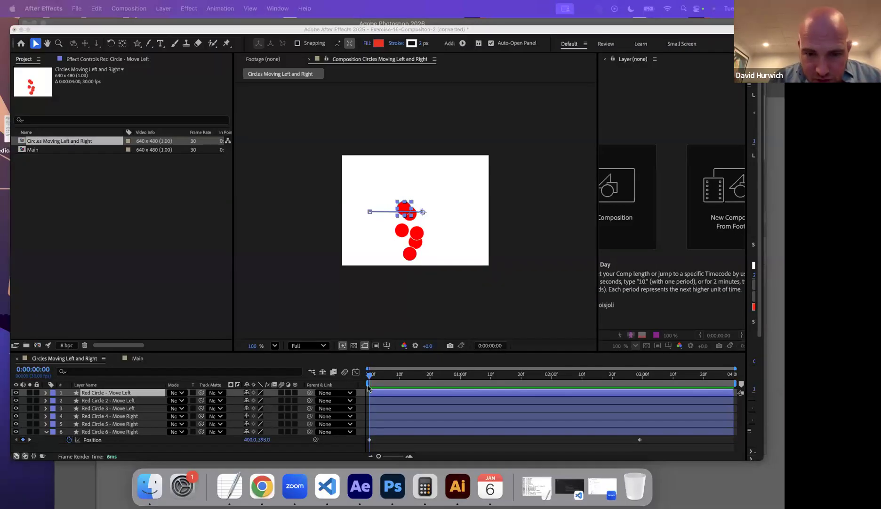
click(368, 387)
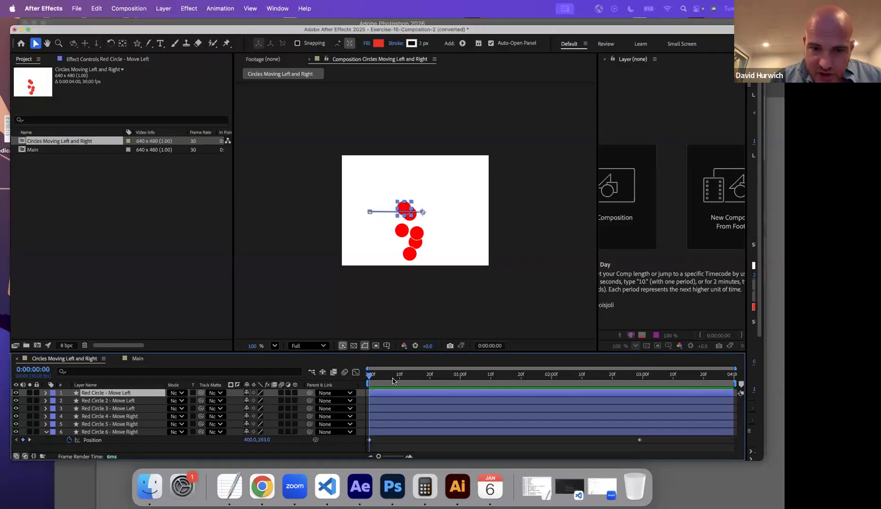
drag(371, 377, 98, 366)
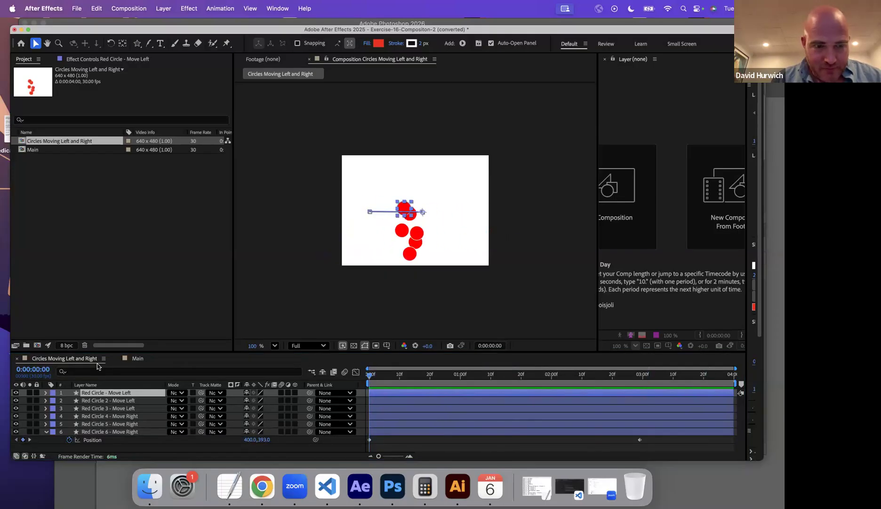
Nest the Circles Moving Left and Right composition in the Main composition as a layer.
click(135, 358)
drag(55, 142, 98, 409)
drag(389, 384, 350, 429)
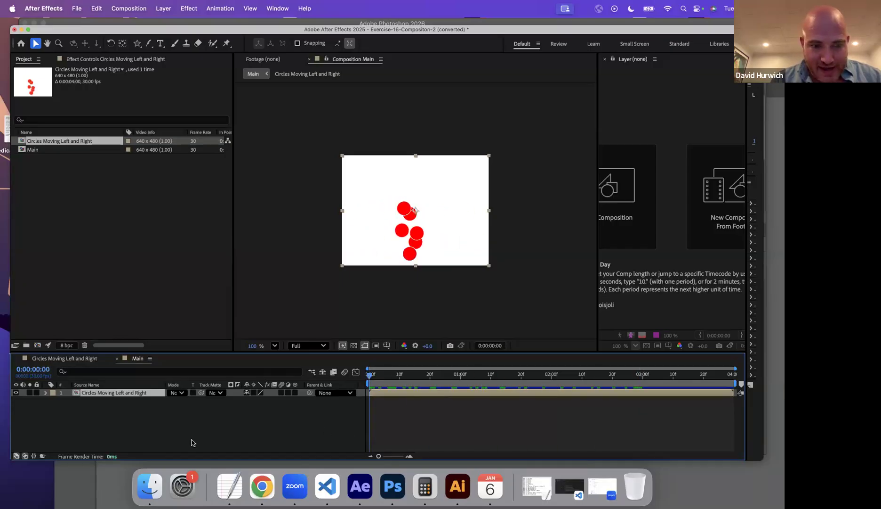
Keyframe the nested circles layer's Position at 0:00:00:00, then at 0:00:00:29 move it straight up out of the frame.
key(p)
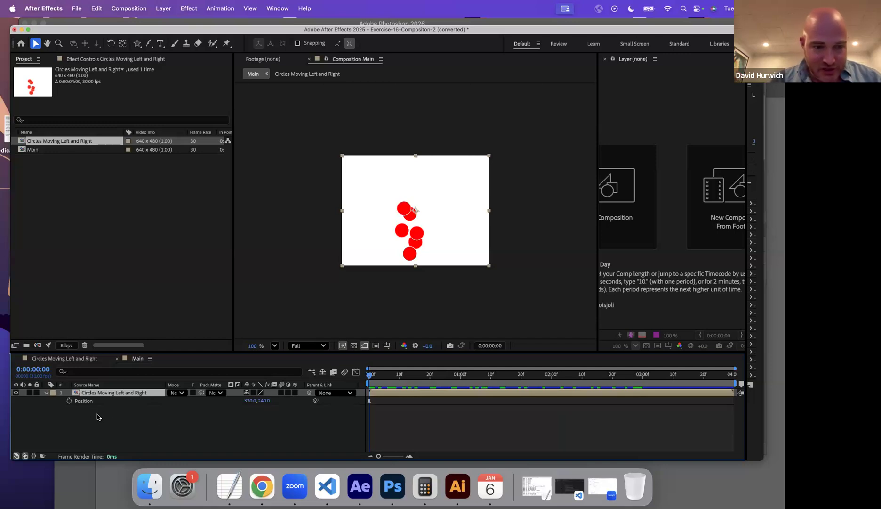
click(70, 401)
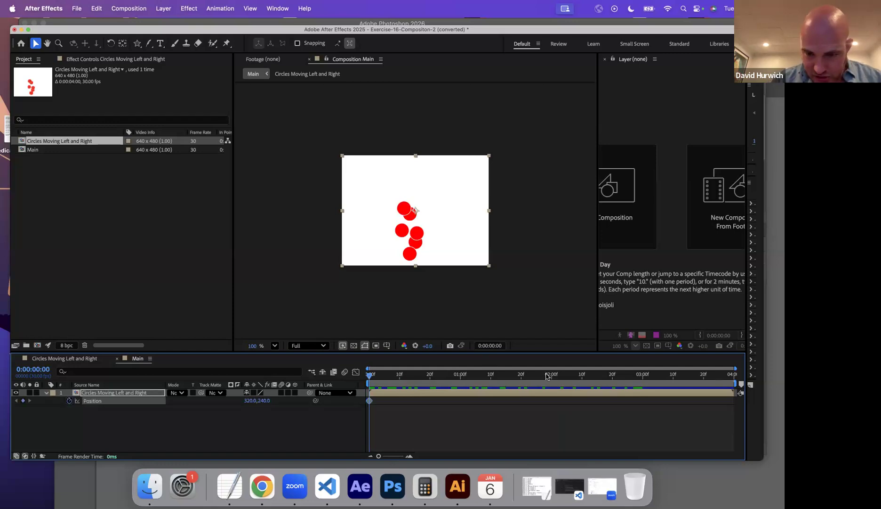
click(461, 376)
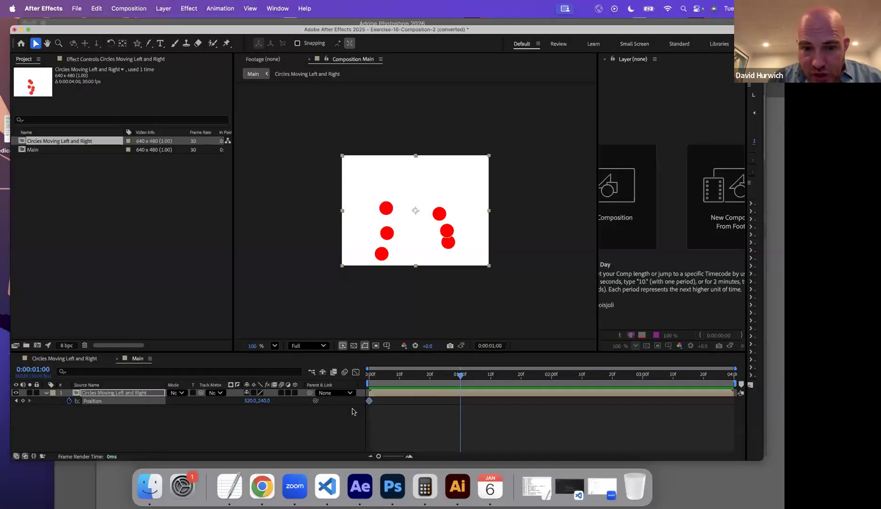
drag(376, 376, 457, 381)
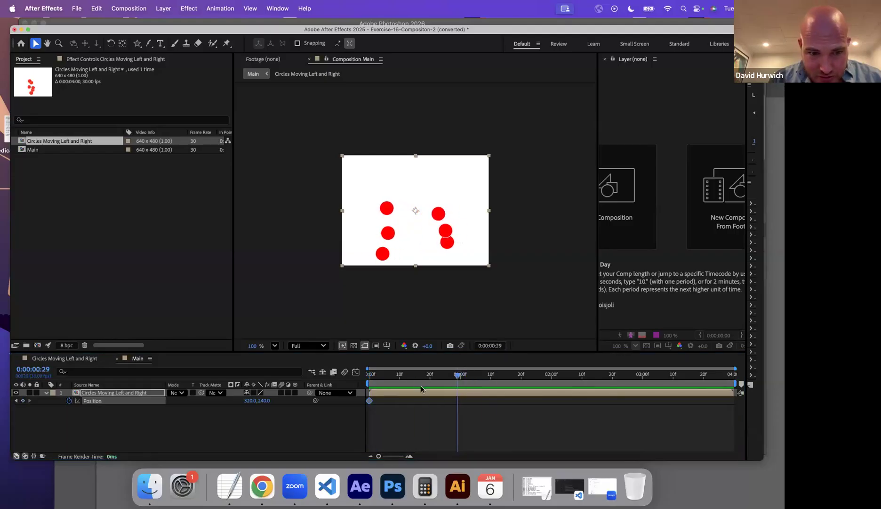
drag(273, 400, 345, 406)
Preview the upward motion, slow it by moving the second Position keyframe to about 2 seconds, and preview it again.
drag(400, 381, 365, 386)
key(space)
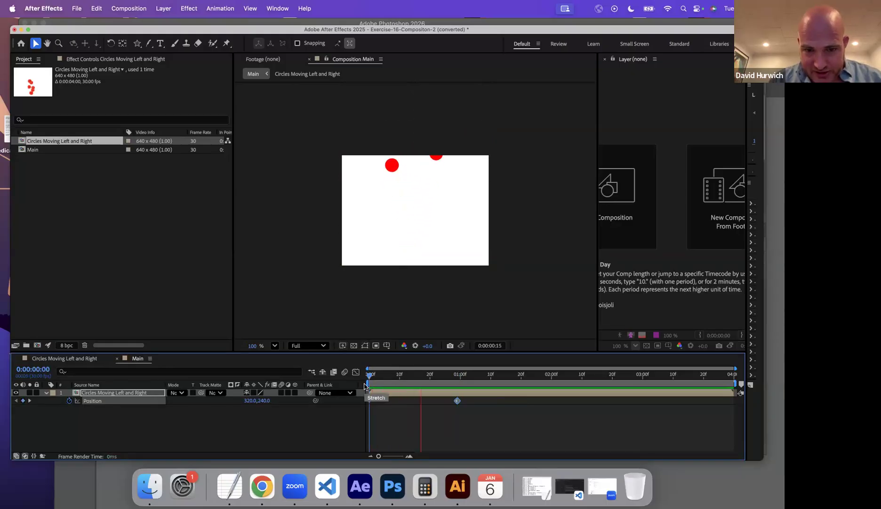
key(space)
key(space)
drag(456, 401, 555, 401)
key(space)
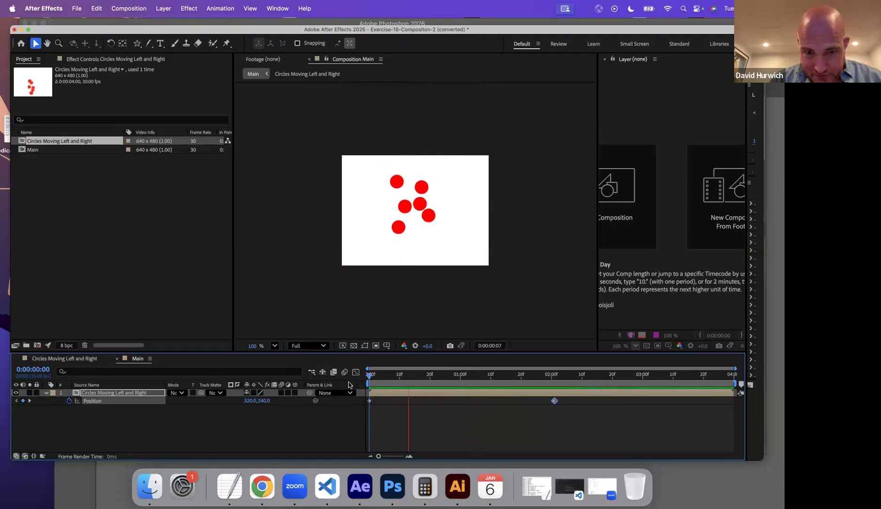
key(space)
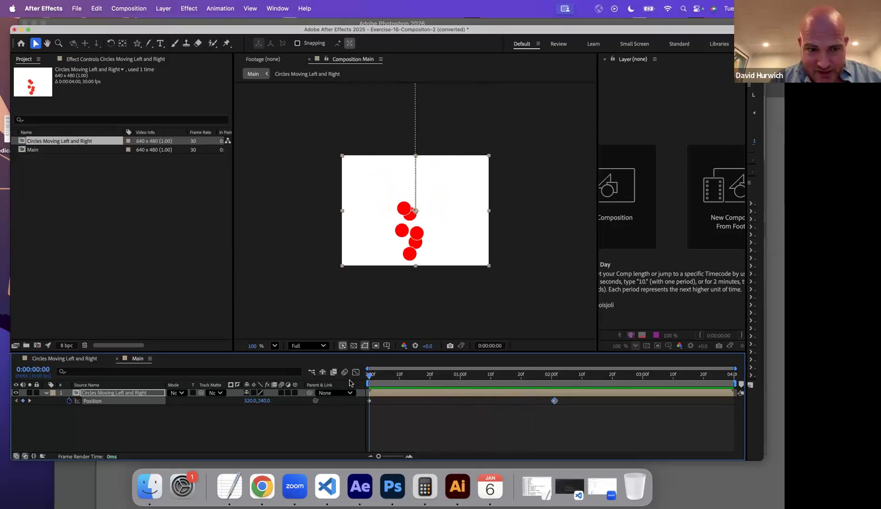
Fade in the nested circles layer with Opacity keyframes of 0% at 0:00:00:00 and 100% at about 0:00:00:21, and preview the fade.
key(t)
click(69, 401)
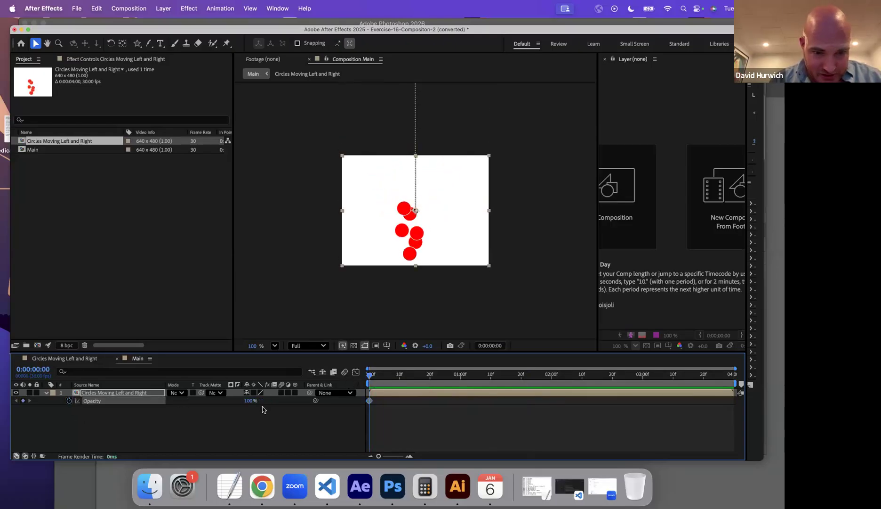
drag(248, 401, 132, 409)
click(432, 376)
drag(245, 402, 337, 386)
key(space)
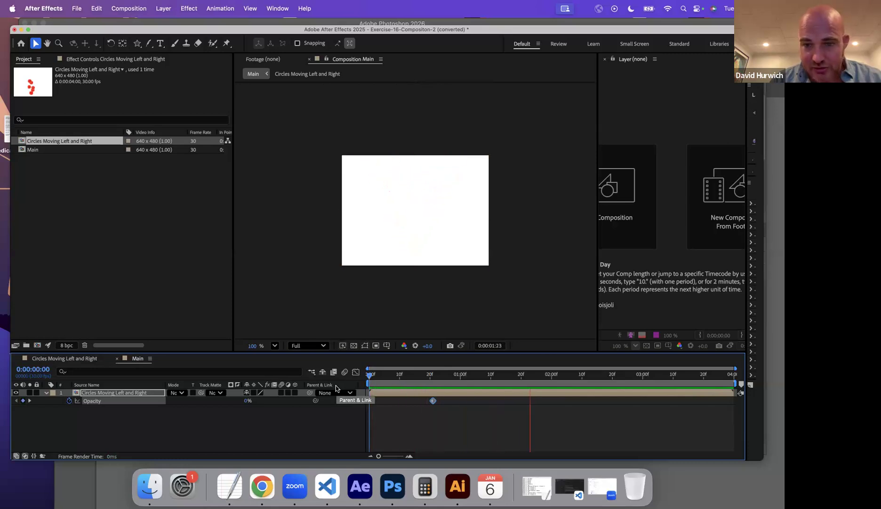
key(space)
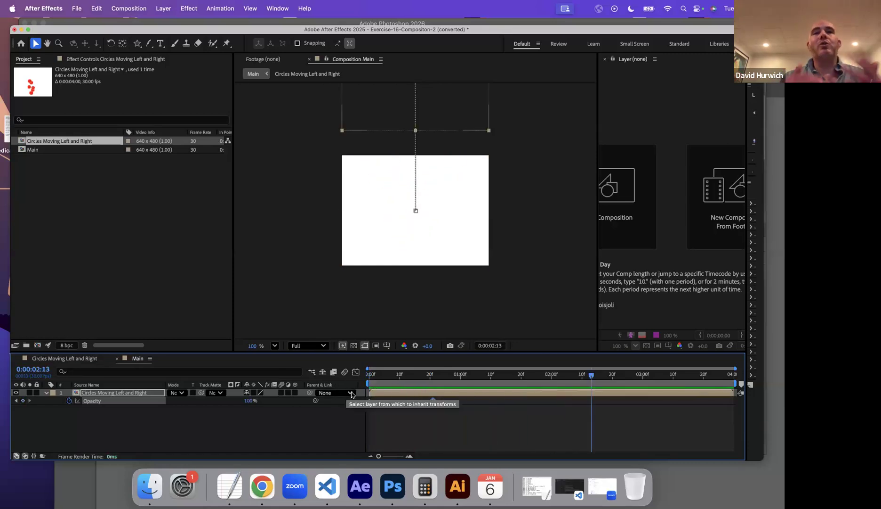
Compare the Circles Moving Left and Right composition with its nested, fading version at 0:00:00:15 in Main.
click(45, 359)
key(space)
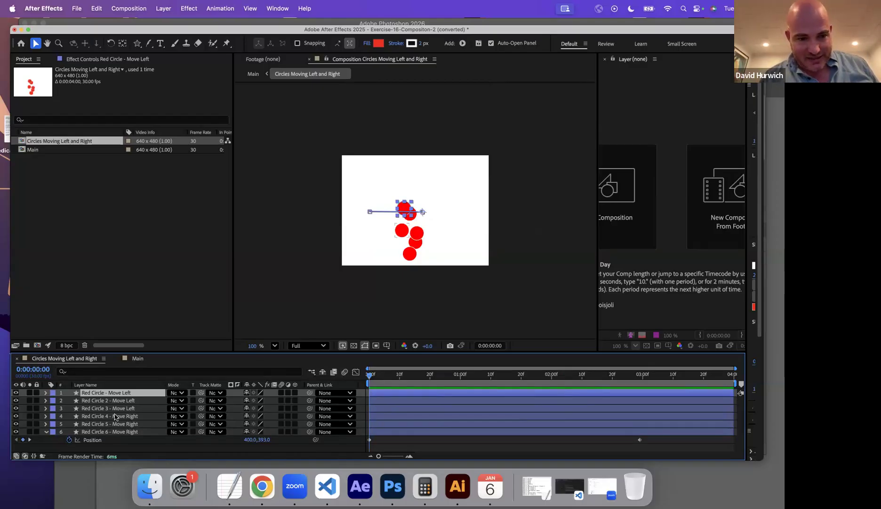
click(137, 358)
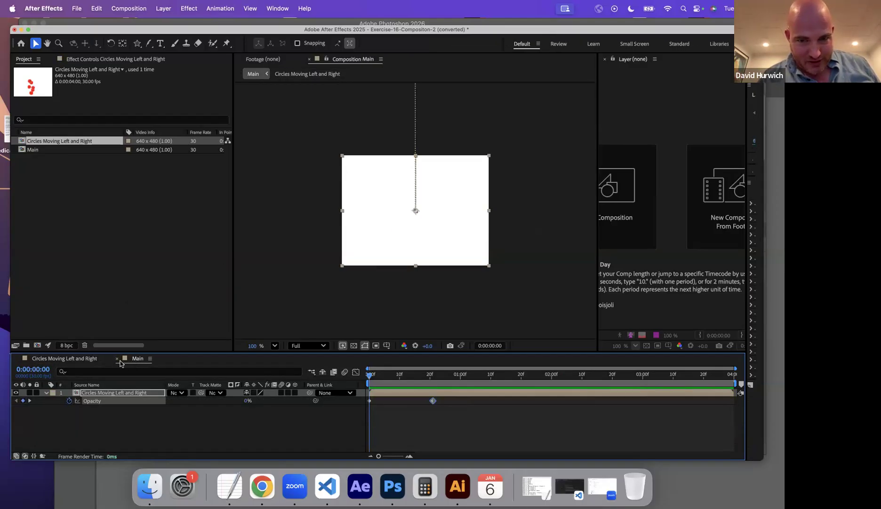
click(414, 376)
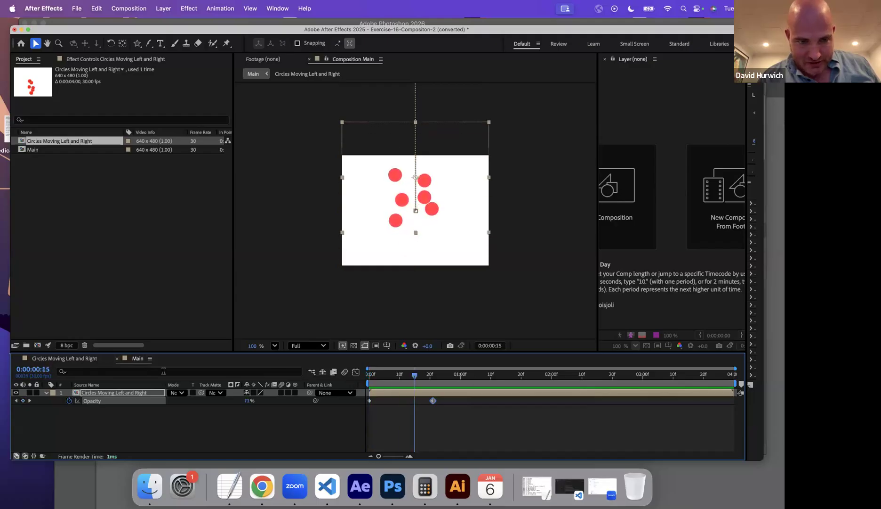
In Circles Moving Left and Right, angle several circles' motion paths by repositioning their end points, ending Red Circle and Red Circle 3 higher and Red Circle 4 lower.
click(80, 359)
drag(376, 376, 365, 379)
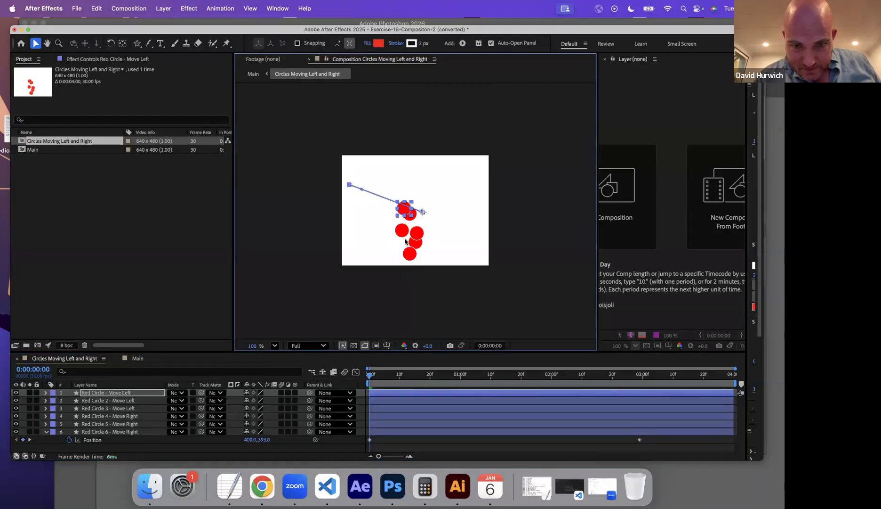
click(404, 234)
drag(552, 282, 551, 284)
click(385, 432)
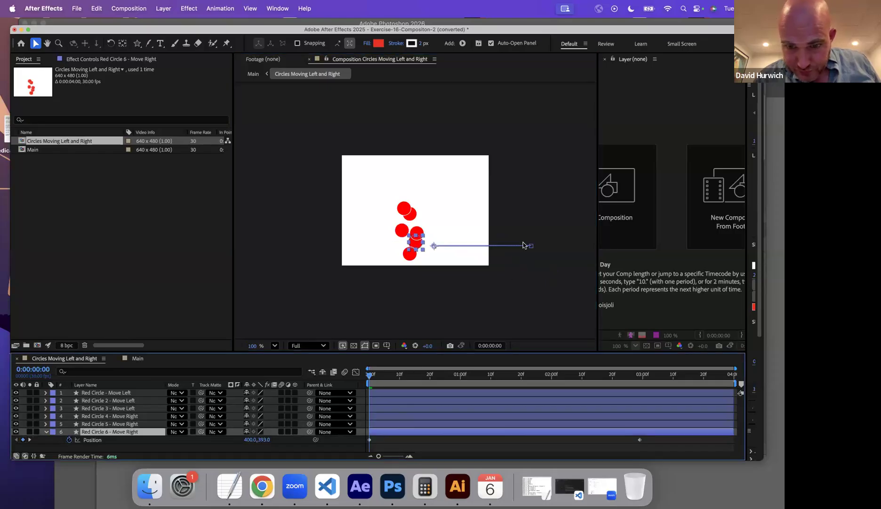
mouse_move(532, 246)
mouse_down()
mouse_move(529, 204)
mouse_move(516, 248)
mouse_up()
click(381, 417)
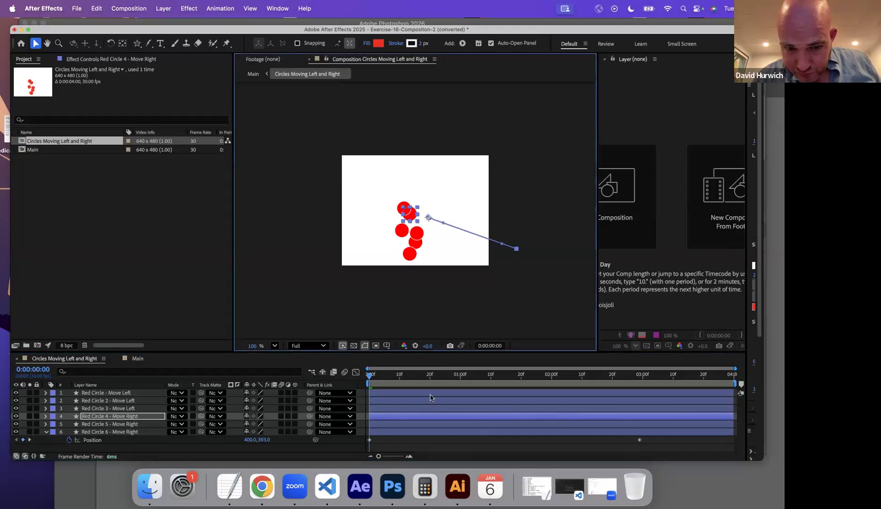
click(416, 409)
drag(345, 258, 337, 211)
Preview the angled circle motion in the Circles Moving Left and Right composition and as nested in Main.
drag(387, 379, 365, 377)
key(space)
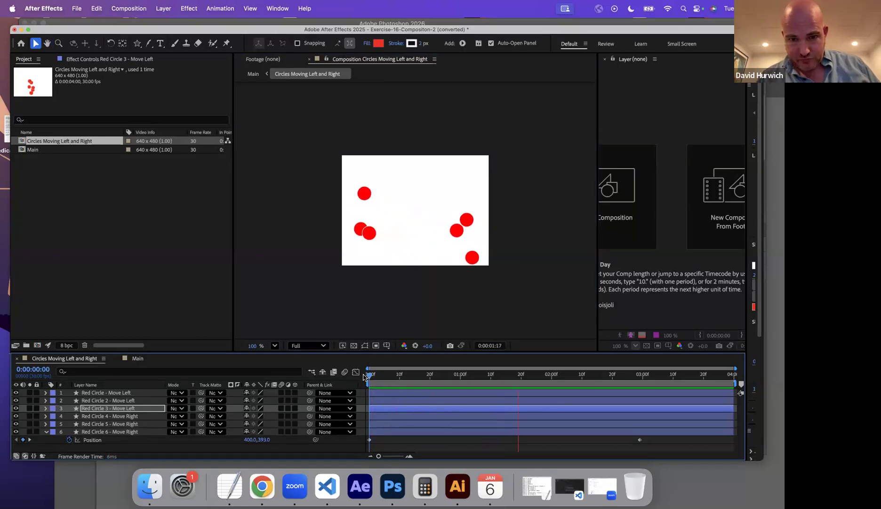
key(space)
click(136, 358)
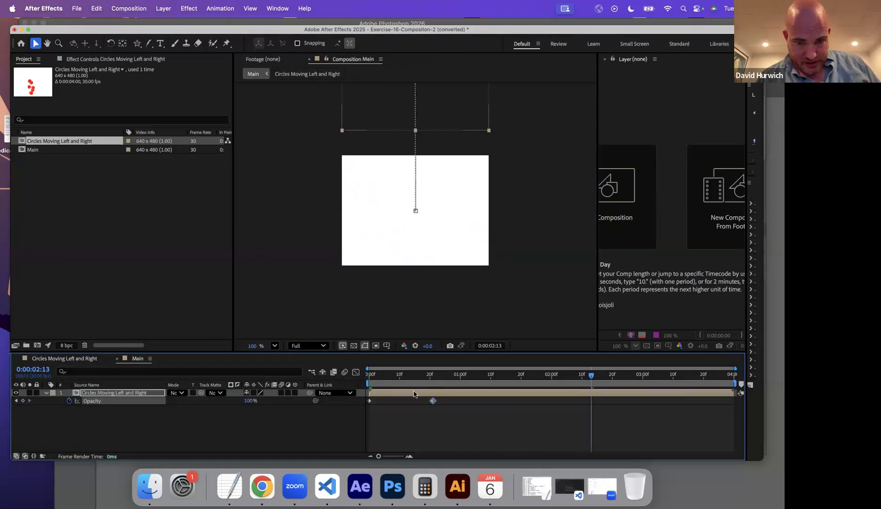
key(space)
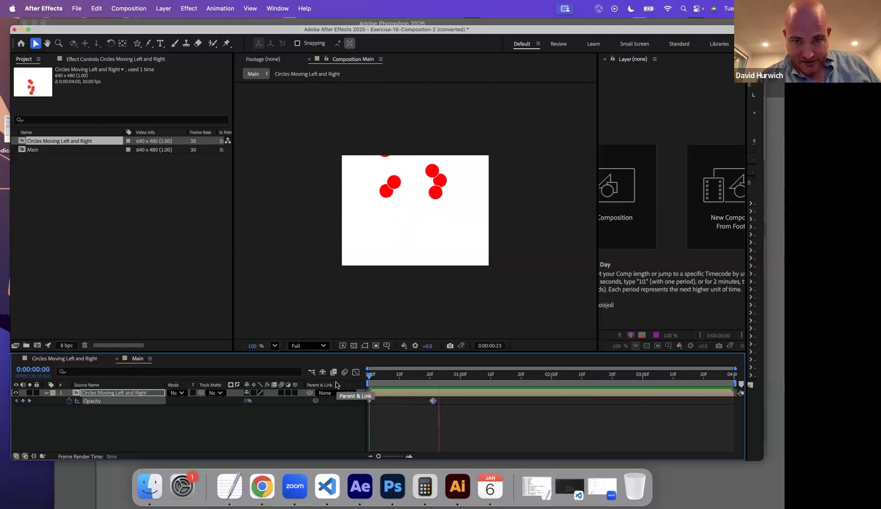
key(space)
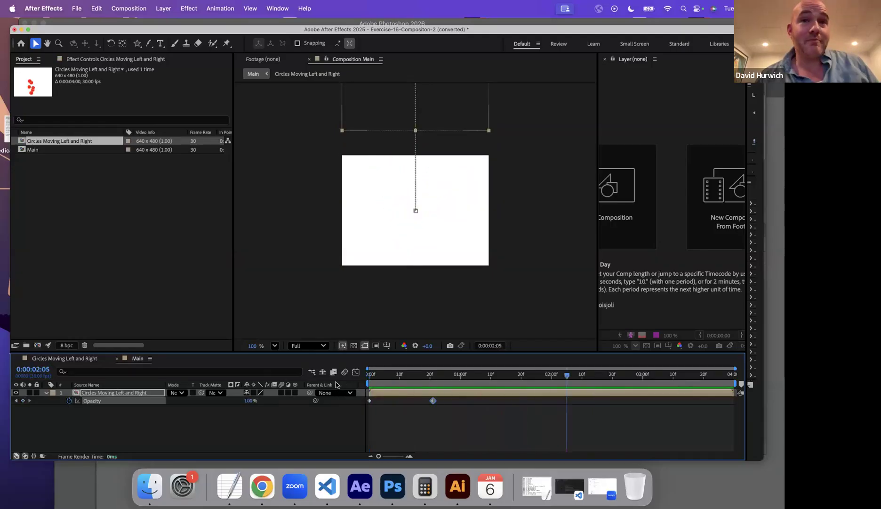
Switch to Finder and browse the exercise files in the In Class Drills - Video-Filters-Masks folder.
click(140, 496)
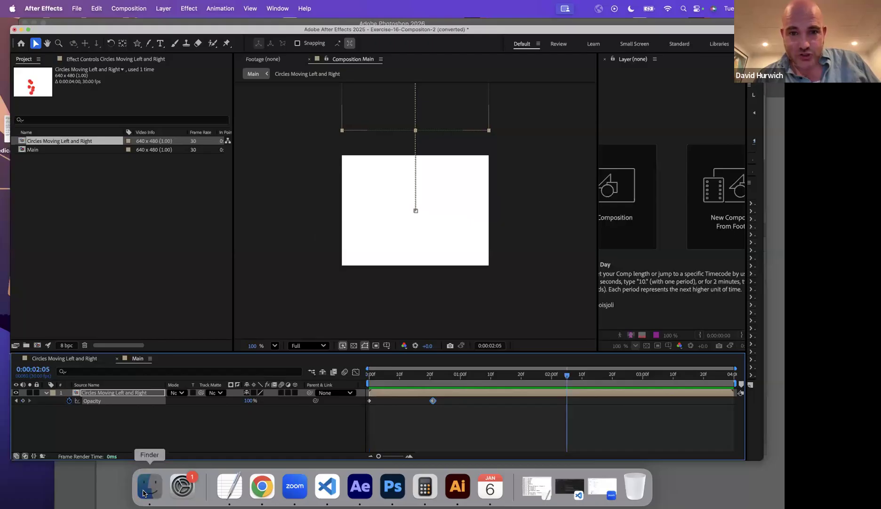
scroll(359, 297, down, 1)
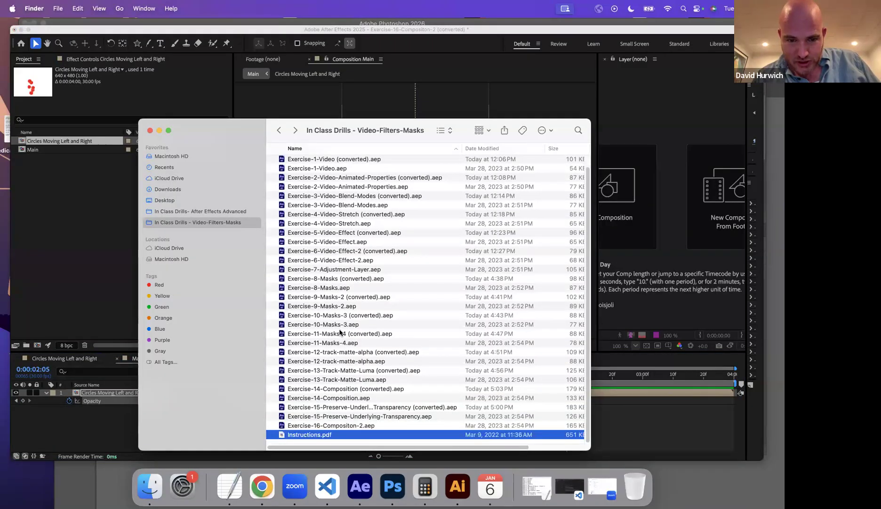